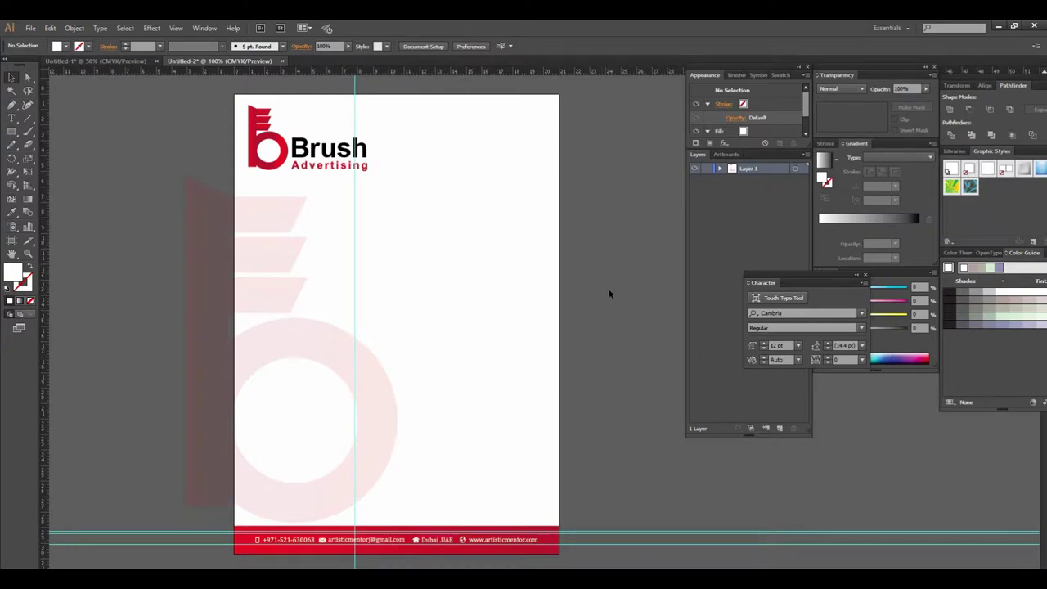
Scroll through the letterhead to review its layout
scroll(608, 290, "down", 2)
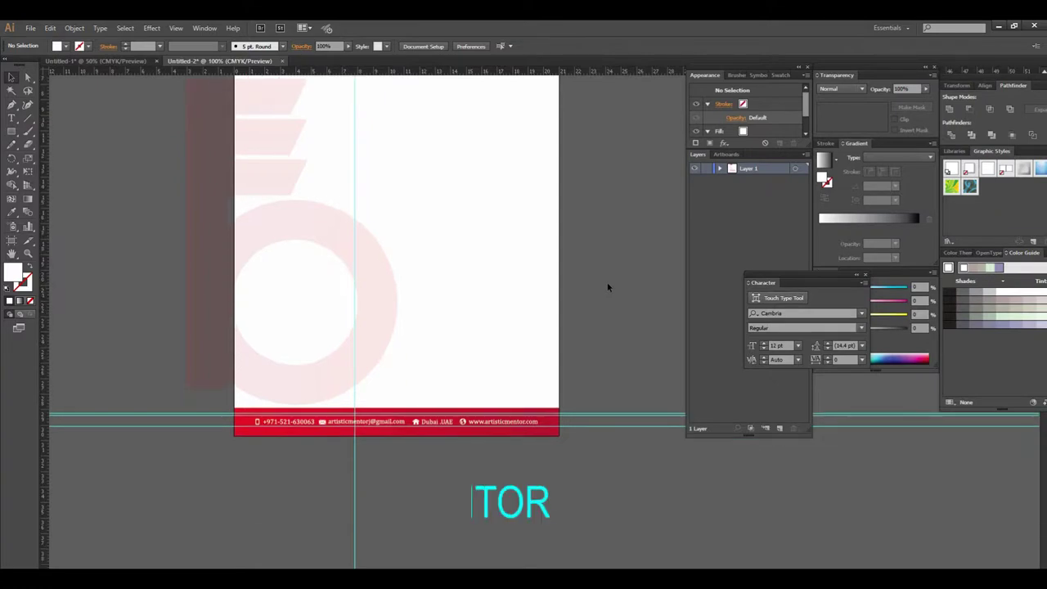
scroll(608, 287, "up", 2)
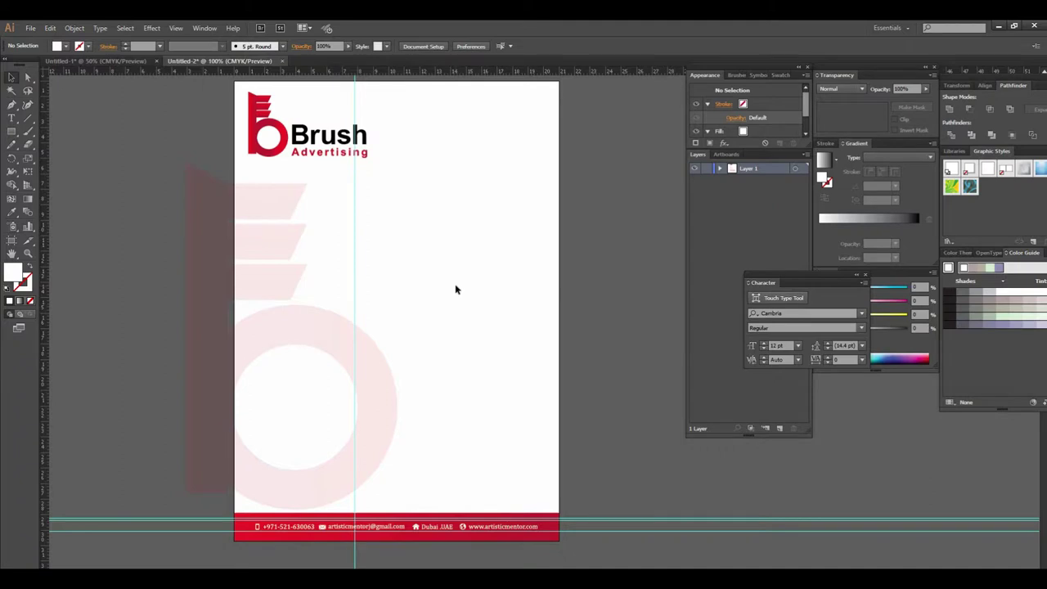
scroll(470, 381, "down", 1)
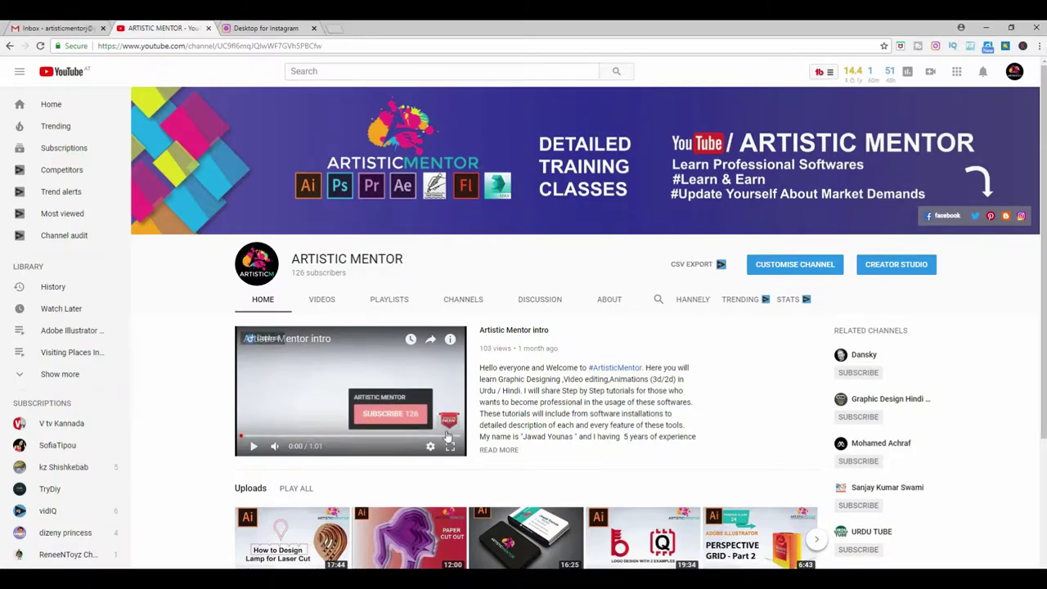
scroll(448, 436, "down", 2)
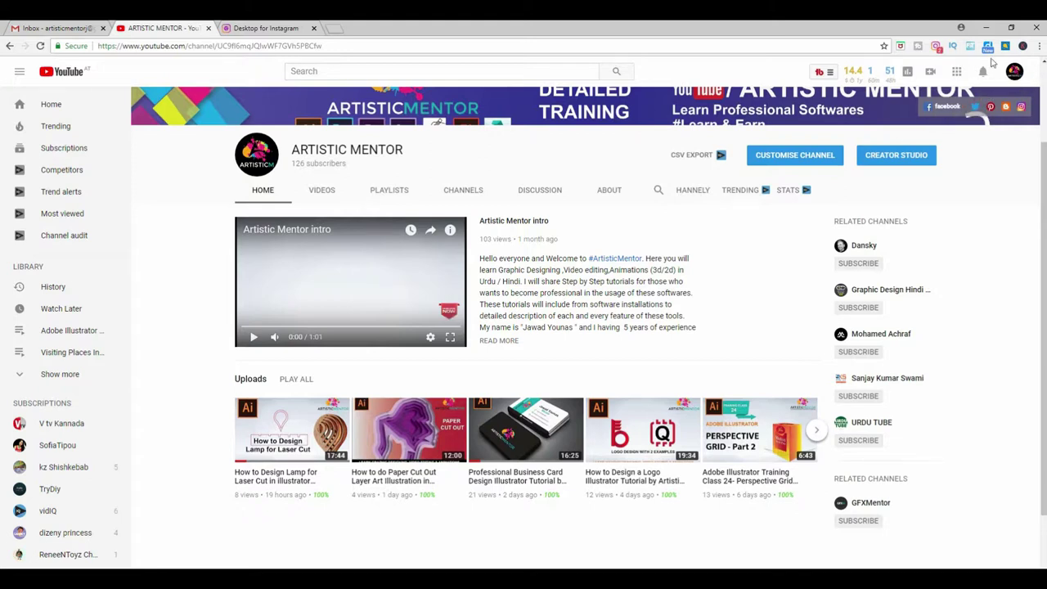
mouse_move(409, 429)
scroll(508, 301, "down", 1)
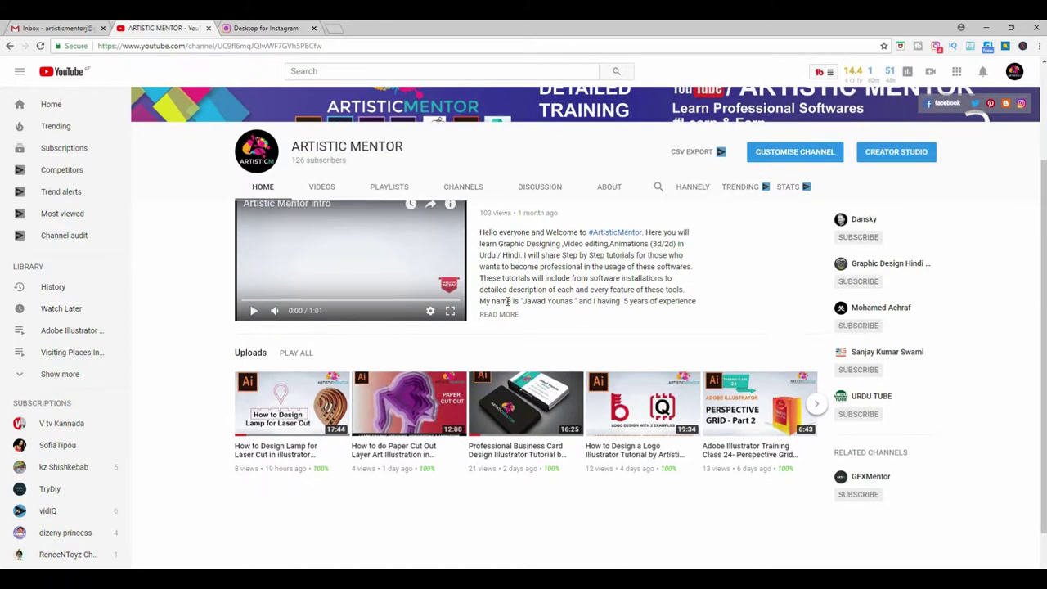
scroll(508, 301, "down", 1)
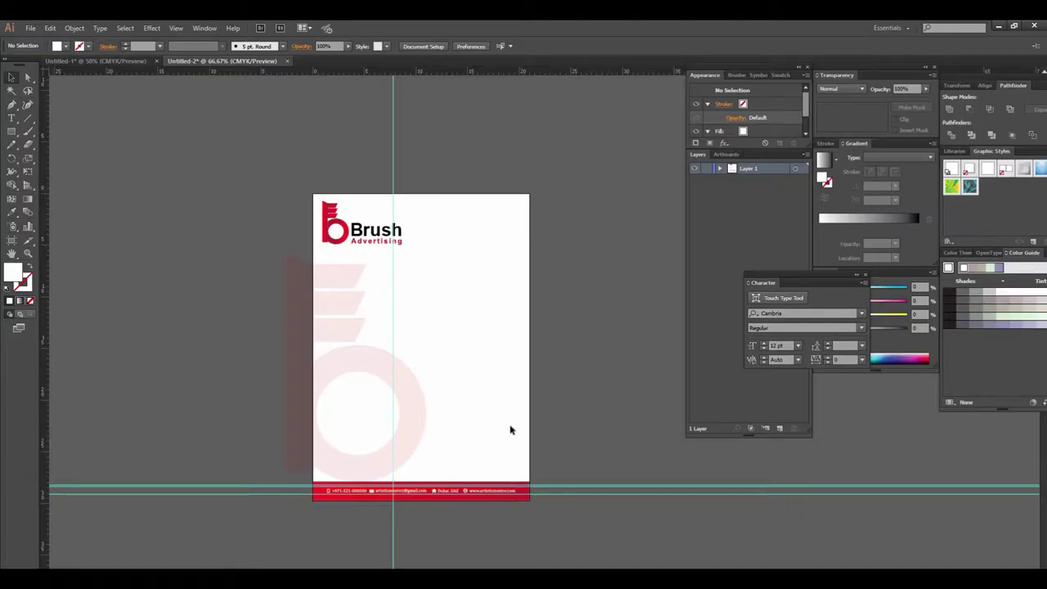
Return the letterhead view to 100%, recentre it, and start a new document
key("ctrl+plus")
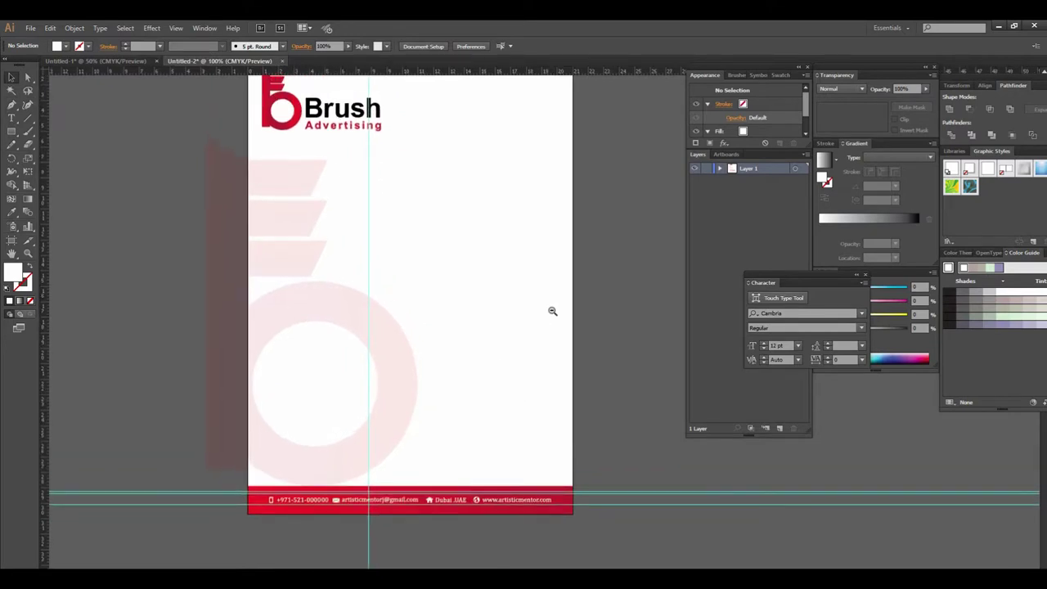
key("ctrl+minus")
key("ctrl+plus")
left_click_drag(470, 320, 462, 302)
left_click_drag(519, 343, 489, 351)
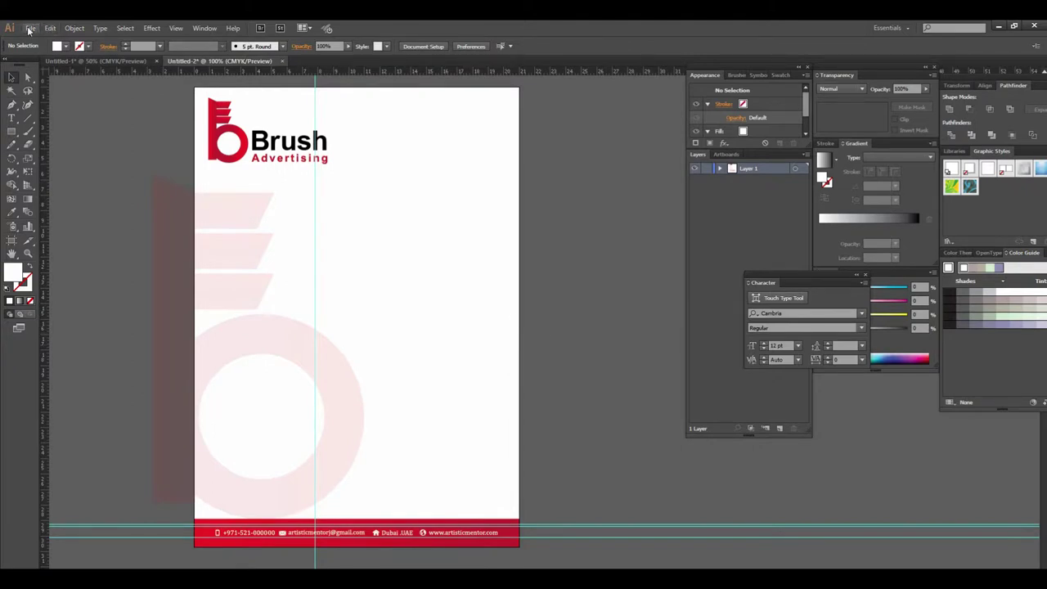
left_click(30, 28)
left_click(45, 40)
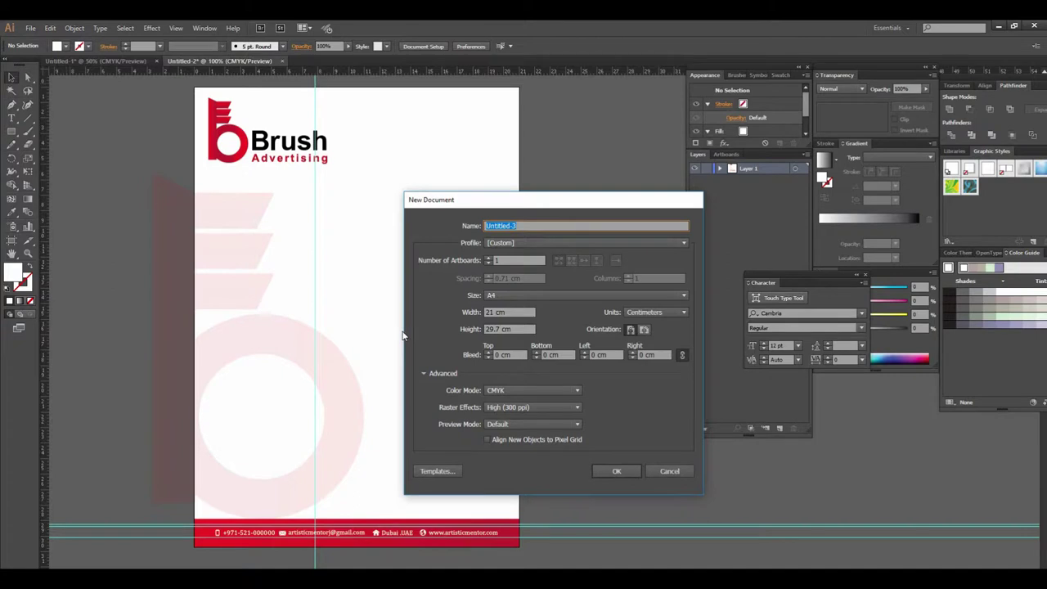
Create a new blank A4 document, Untitled-3
left_click(506, 296)
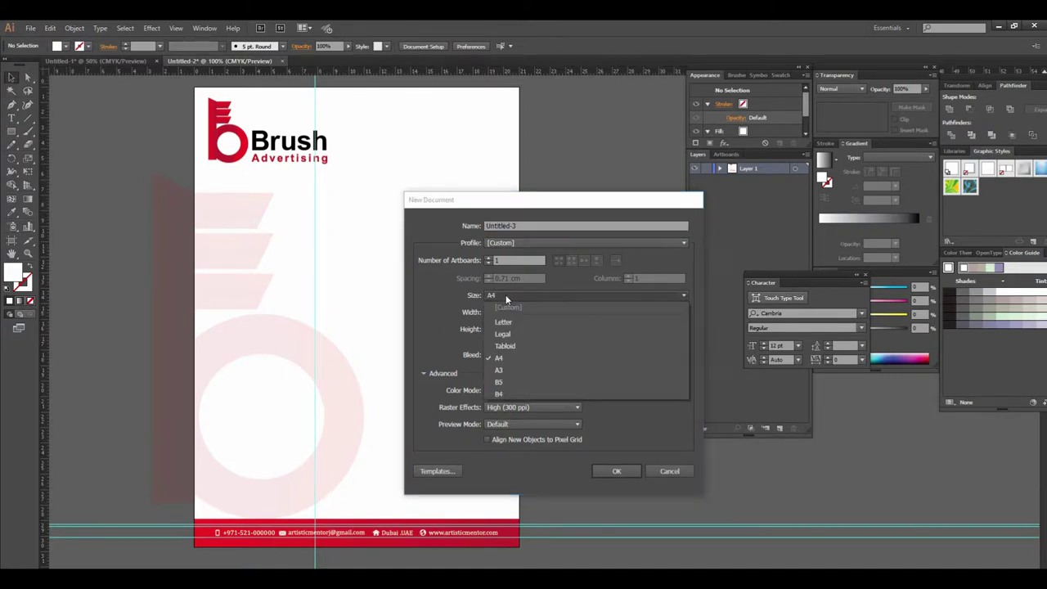
left_click(500, 359)
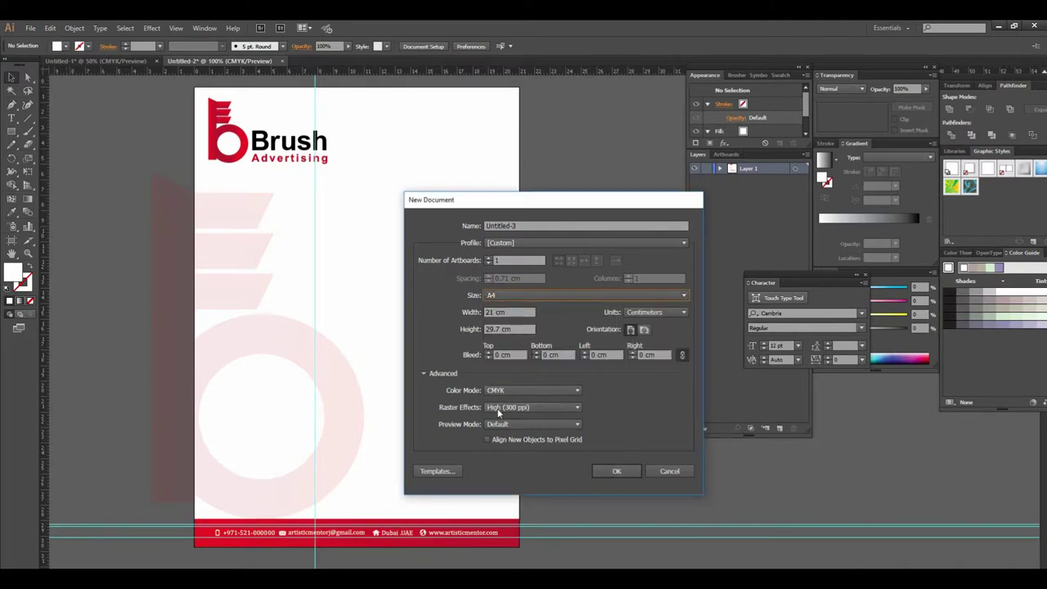
left_click(621, 472)
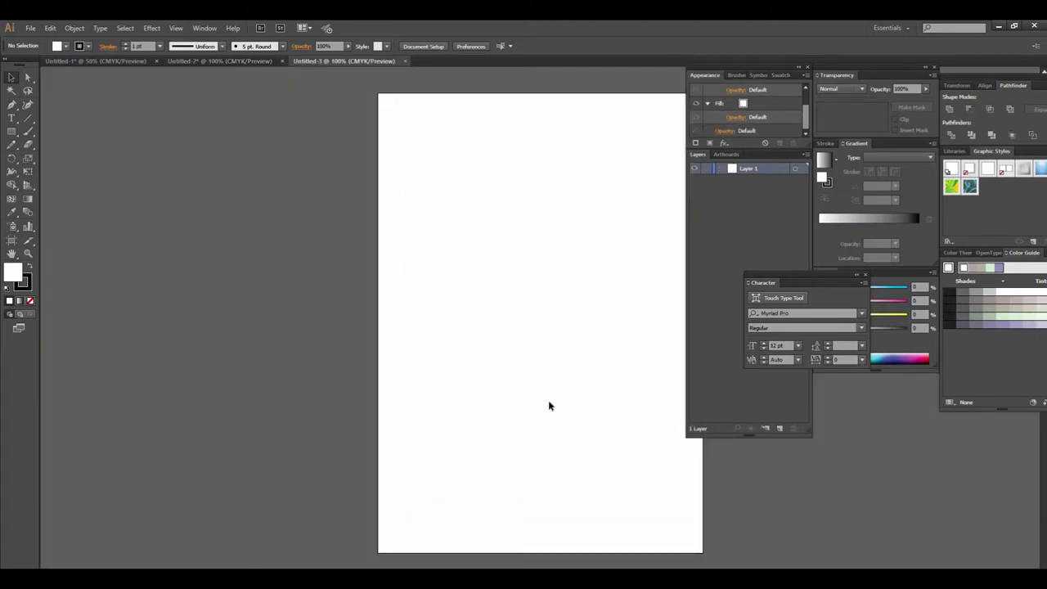
Zoom the new page to 150%, then switch back to the Untitled-2 letterhead
left_click(530, 324, "ctrl+alt")
mouse_move(531, 325)
left_mouse_down()
mouse_move(344, 328)
mouse_move(527, 306)
left_mouse_up()
left_click(527, 306)
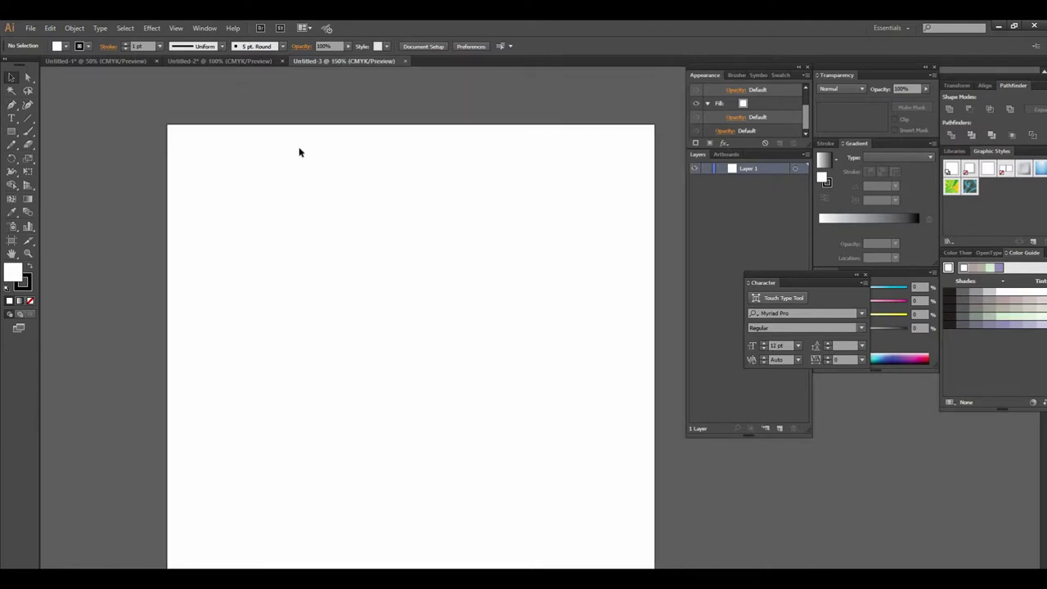
left_click(232, 62)
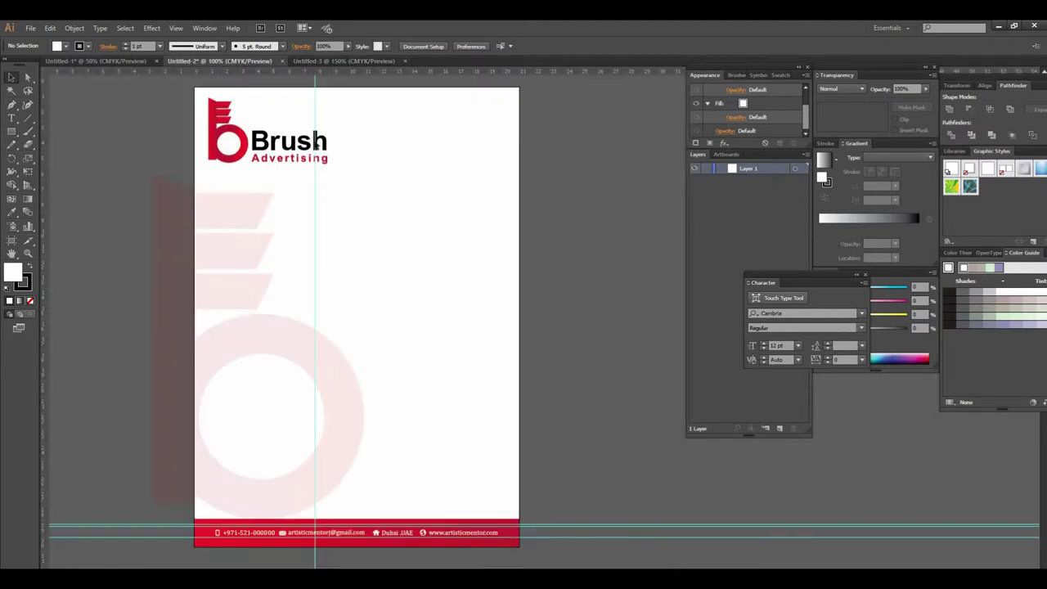
Select the whole Brush Advertising logo and drag it into Untitled-3
mouse_move(379, 184)
left_mouse_down()
mouse_move(426, 278)
mouse_move(479, 319)
mouse_move(345, 274)
left_mouse_up()
left_click_drag(232, 236, 594, 403)
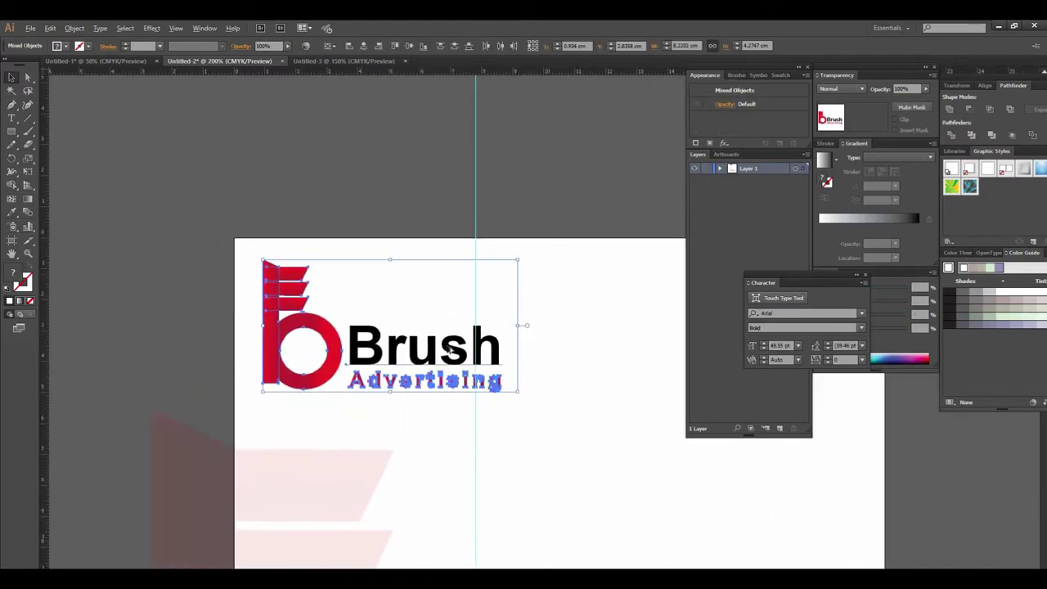
left_click_drag(437, 353, 346, 57)
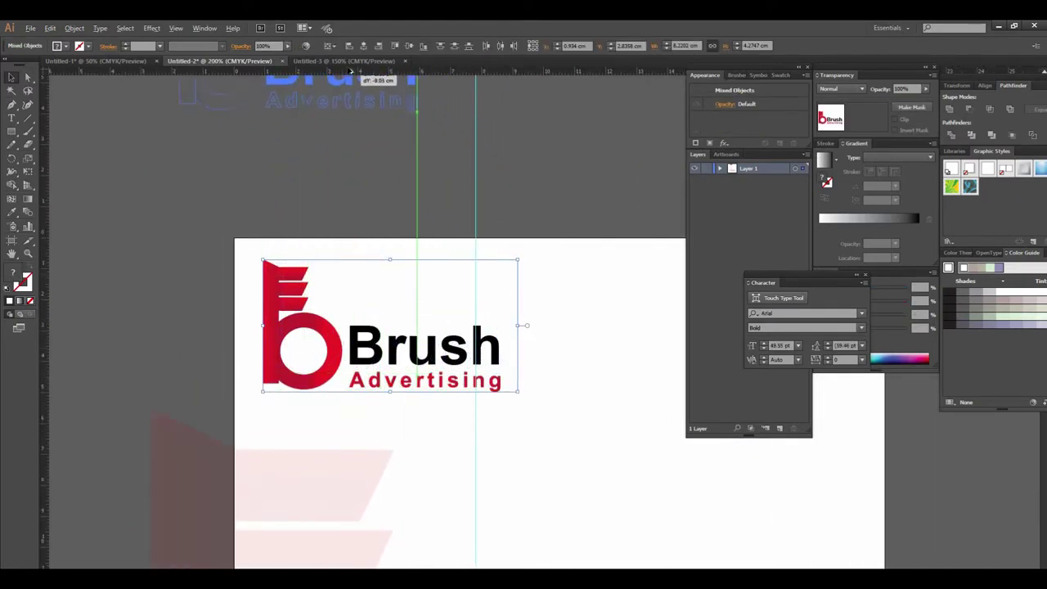
left_click_drag(346, 56, 381, 196)
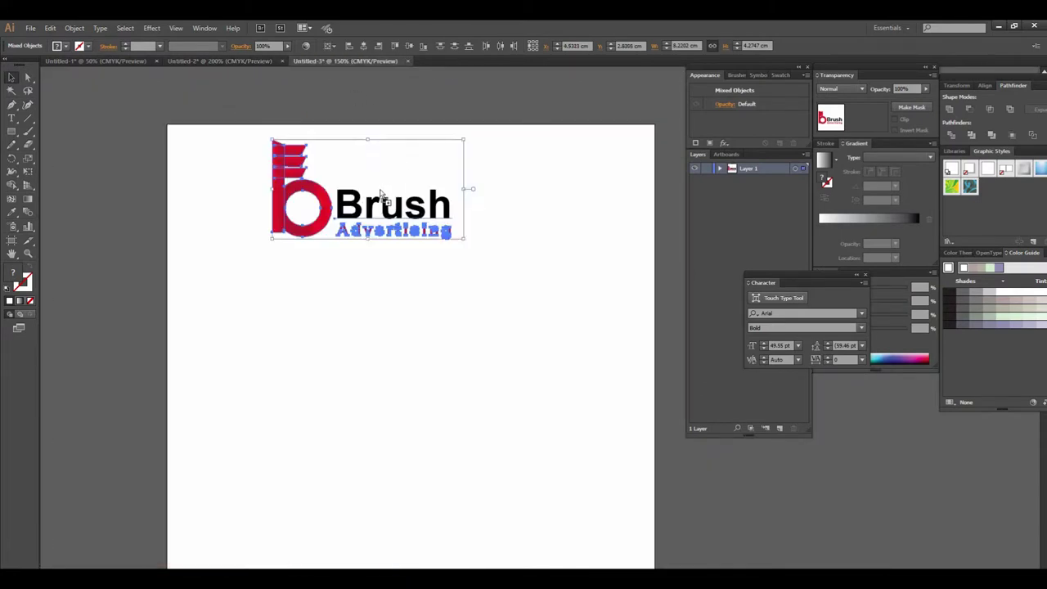
Move the dropped logo toward the left side of the new page
scroll(537, 273, "down", 1)
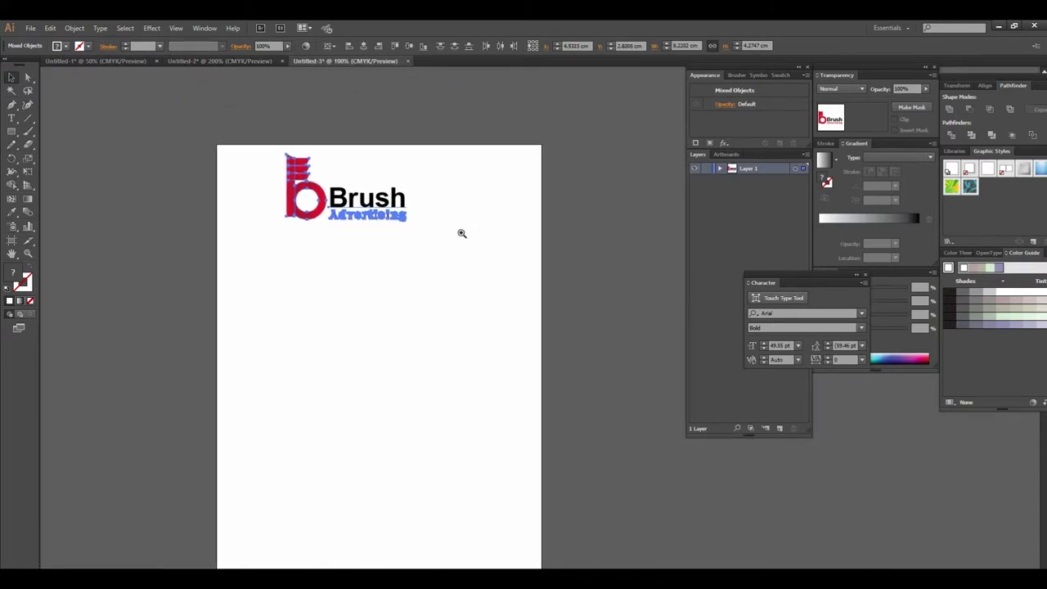
scroll(469, 240, "up", 1)
left_click_drag(470, 240, 482, 169)
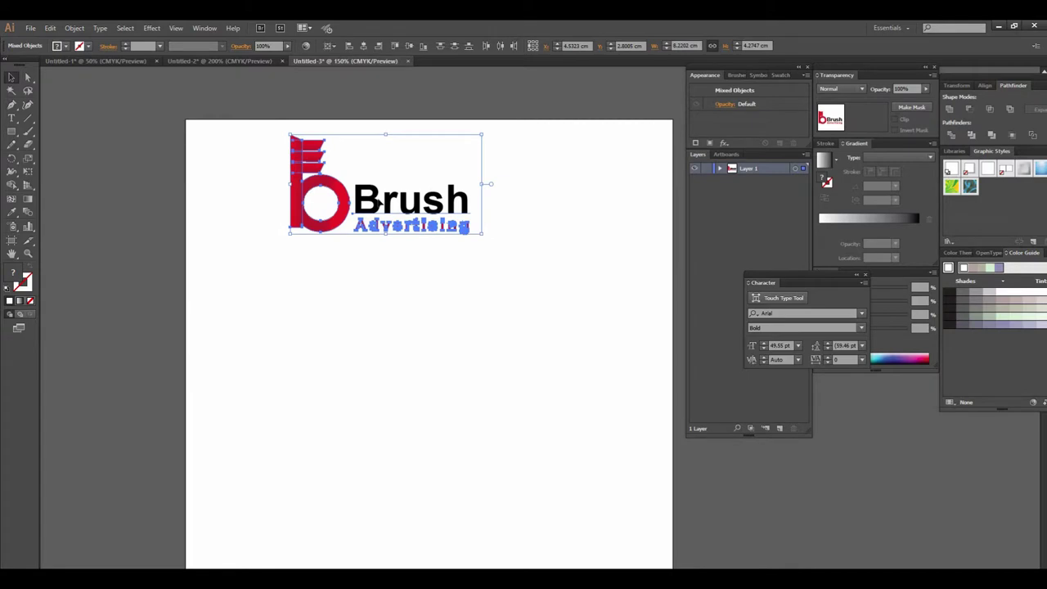
left_click_drag(332, 199, 267, 202)
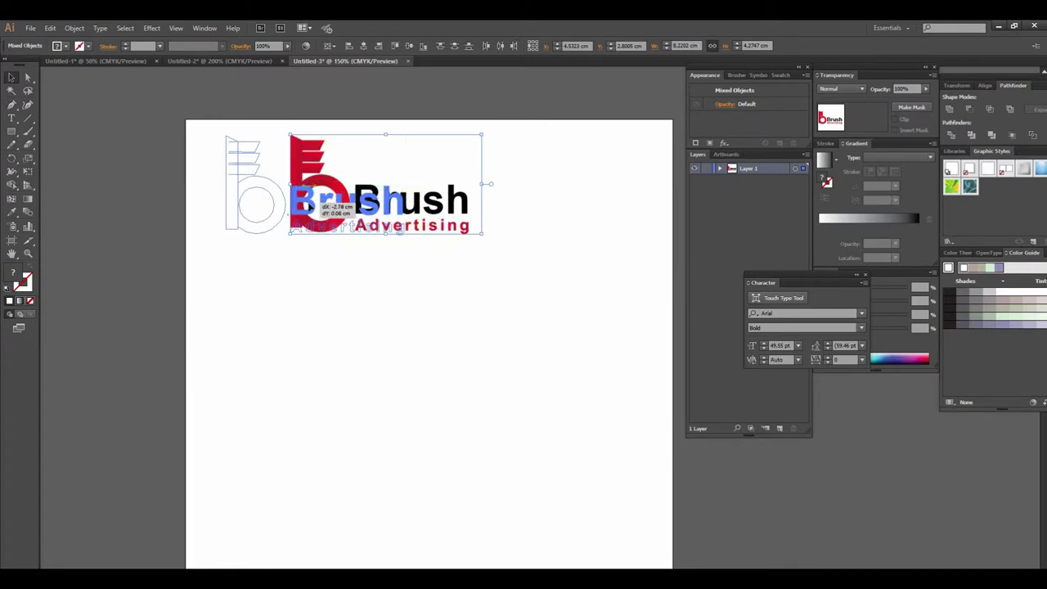
left_click(467, 373)
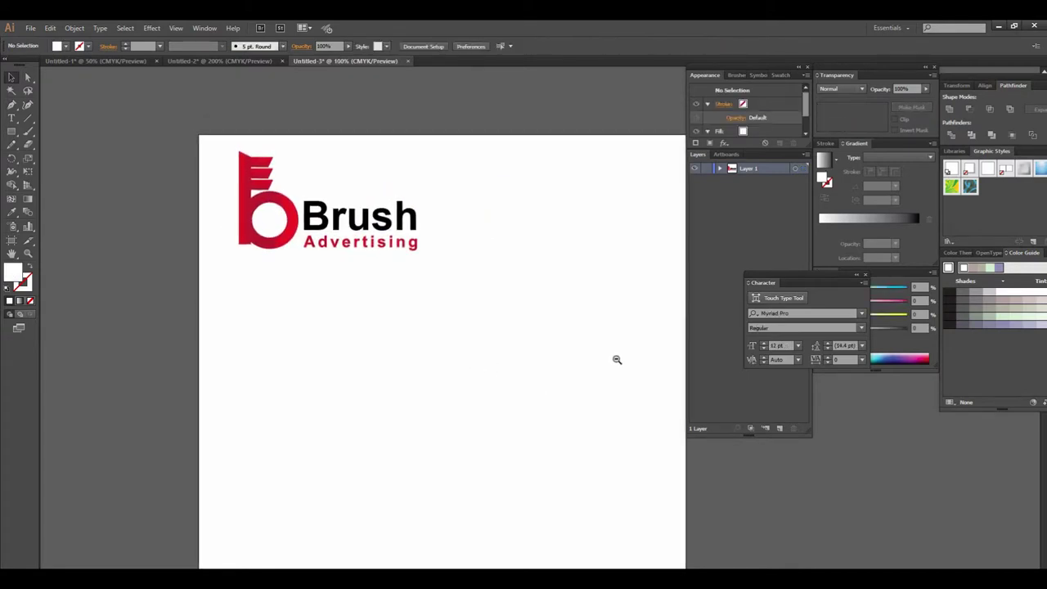
Reselect all parts of the logo and nudge it slightly further left
scroll(537, 360, "down", 1)
scroll(460, 337, "up", 1)
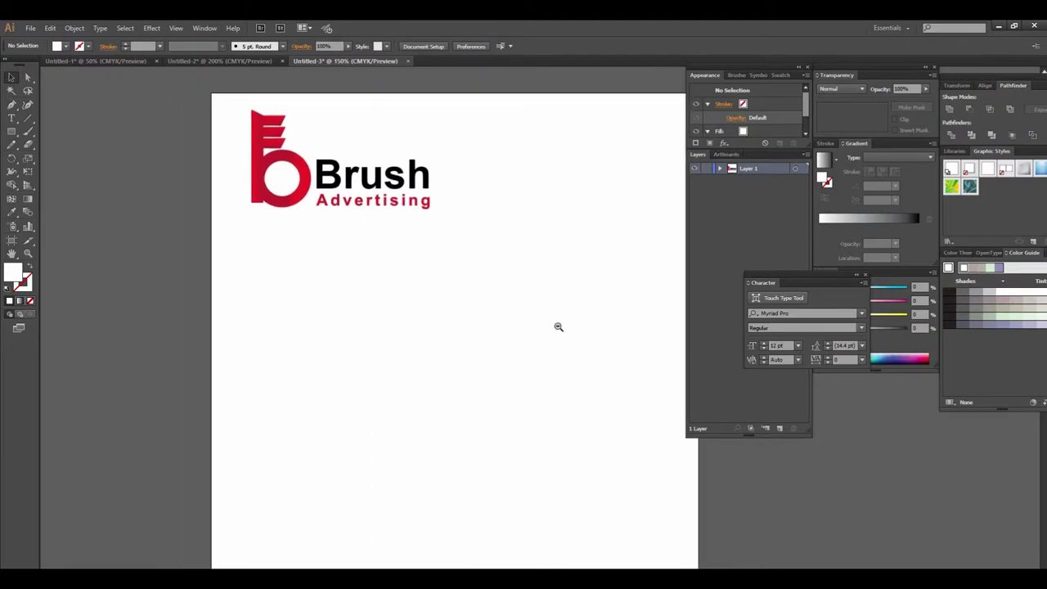
scroll(552, 332, "down", 1)
left_click_drag(552, 331, 485, 325)
scroll(486, 325, "up", 1)
scroll(461, 320, "up", 1)
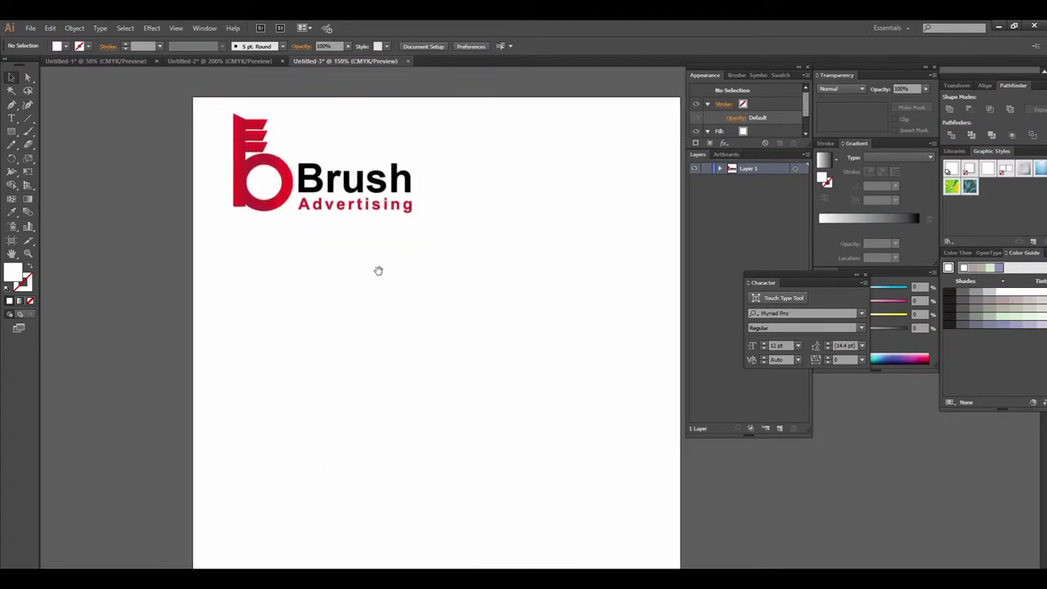
scroll(470, 308, "down", 2)
mouse_move(521, 303)
left_mouse_down()
mouse_move(519, 360)
mouse_move(490, 338)
left_mouse_up()
scroll(539, 337, "down", 1)
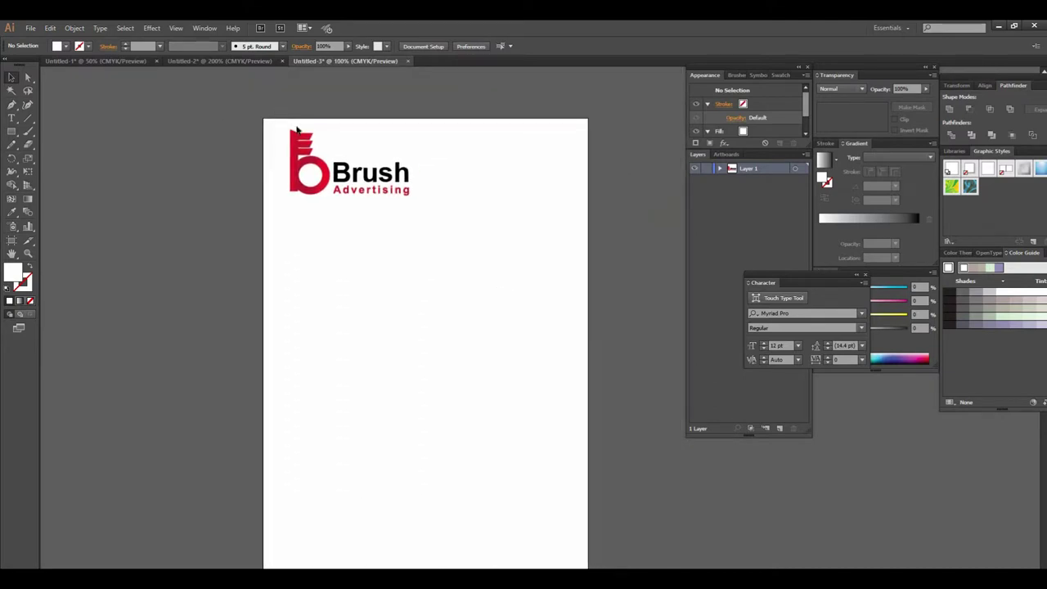
left_click_drag(267, 121, 435, 219)
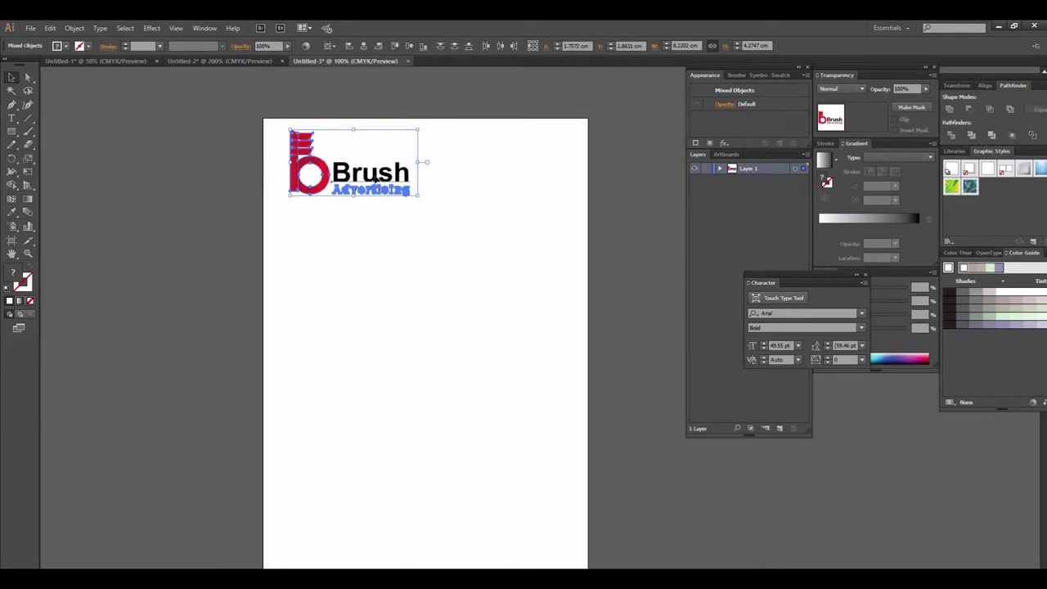
left_click_drag(374, 178, 366, 179)
left_click(369, 227)
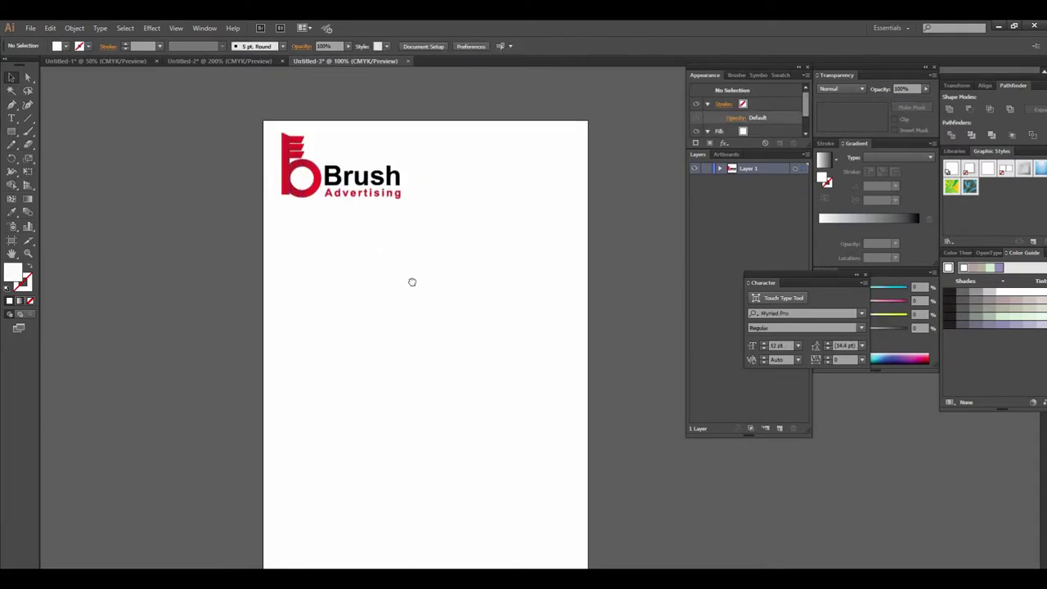
Check the logo placement at 200%, then return the view to 100%
left_click(501, 249)
left_click(495, 278)
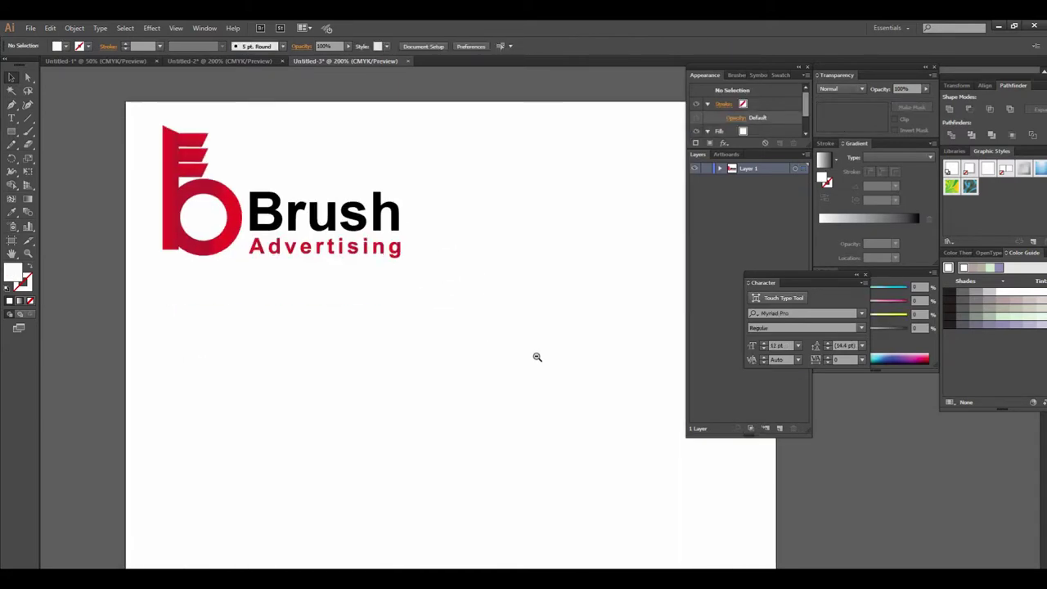
left_click(537, 356, "alt")
left_click(535, 357, "alt")
left_click(493, 343)
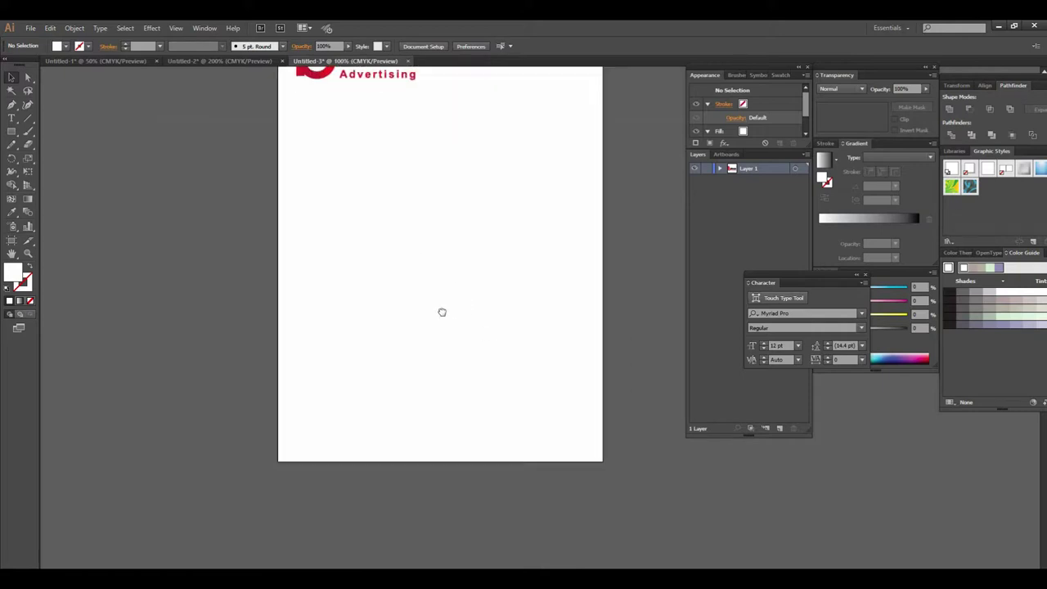
left_click_drag(442, 312, 437, 357)
Sample the logo's red gradient with the Eyedropper as the fill colour
key("i")
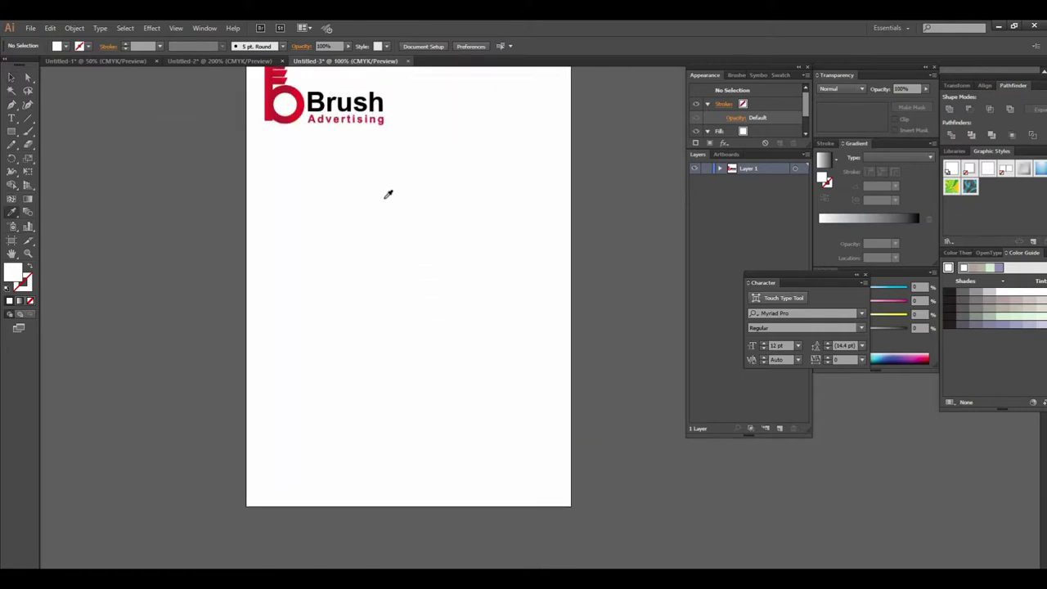
left_click(301, 108)
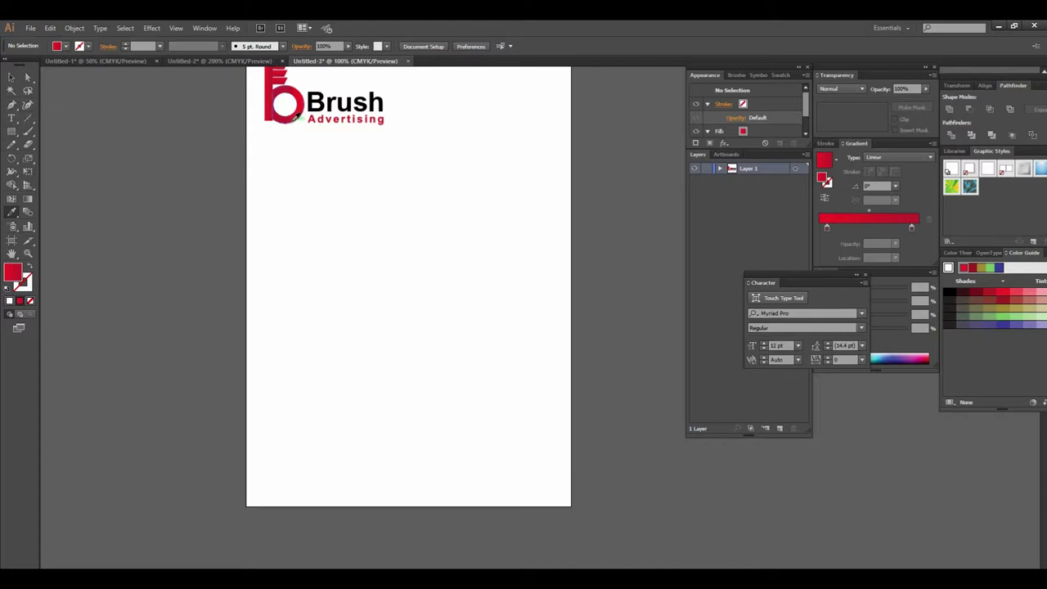
left_click(12, 212)
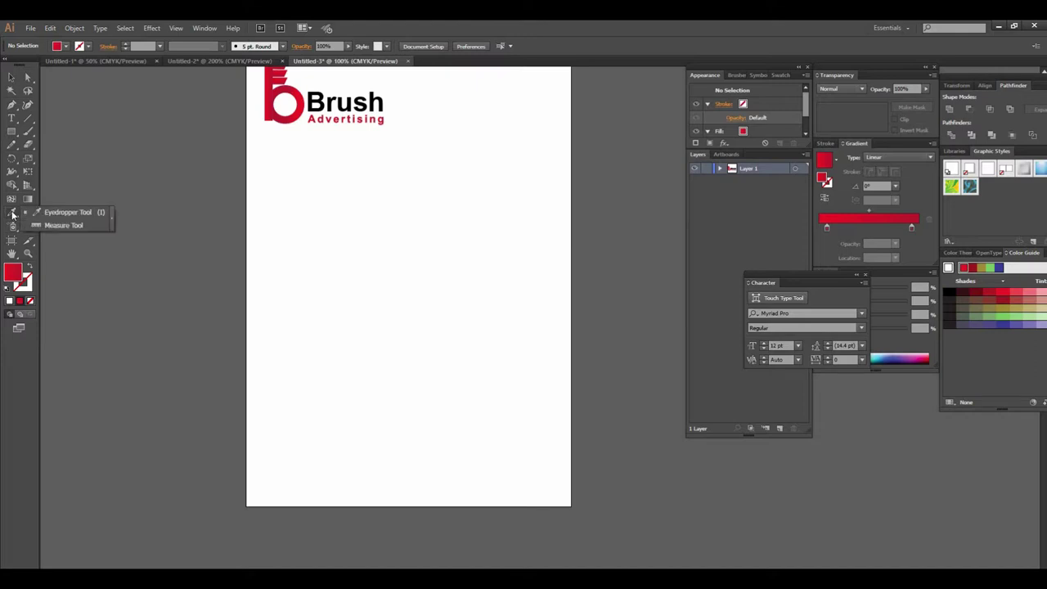
left_click(69, 212)
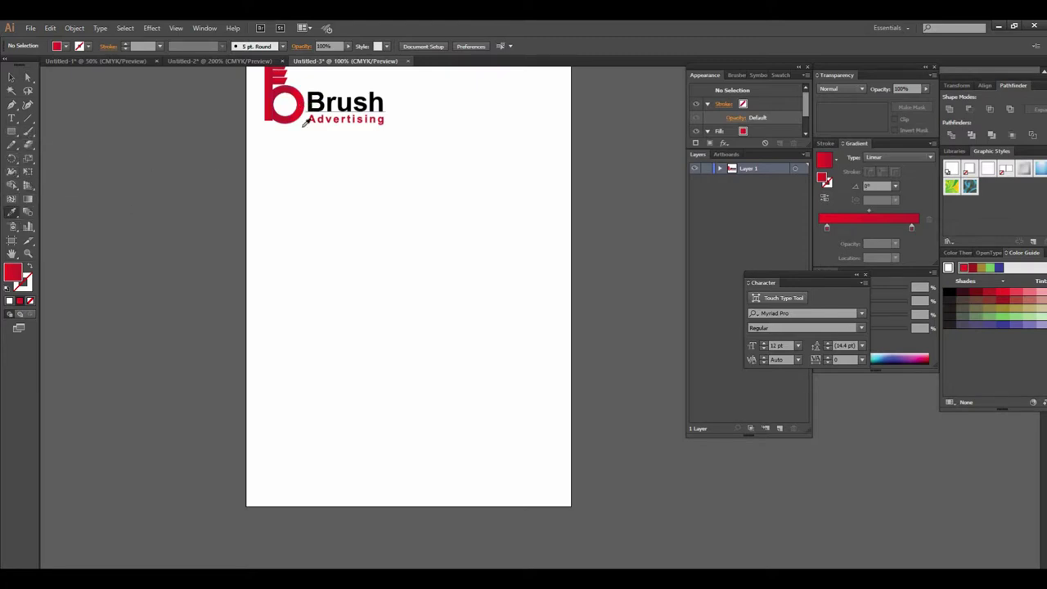
left_click(12, 132)
Draw a red rectangle across the bottom of the page
left_click_drag(246, 473, 572, 508)
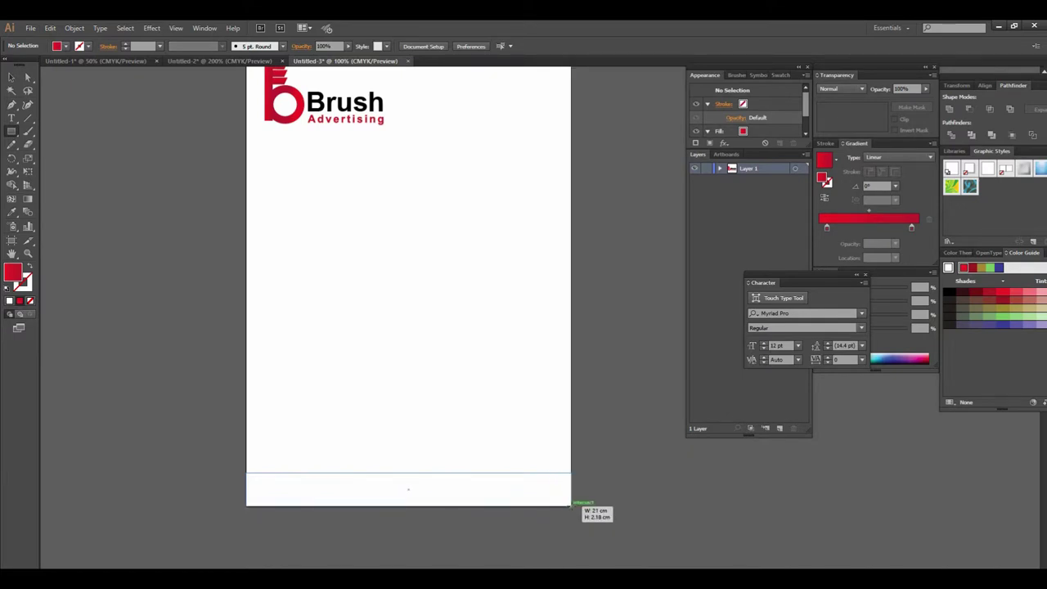
left_click_drag(572, 508, 572, 508)
left_click(506, 422)
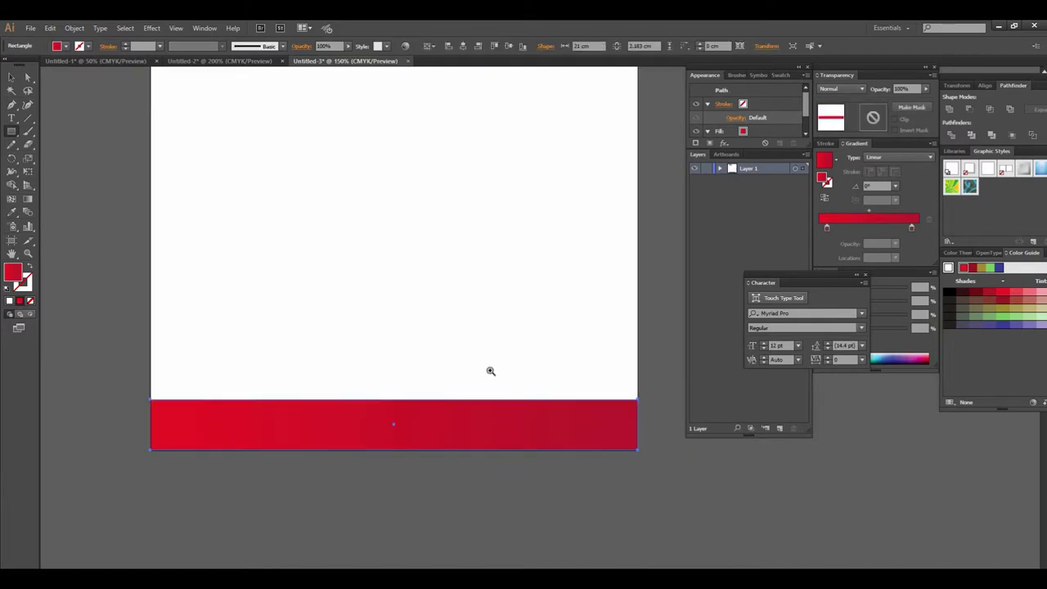
left_click(500, 327)
left_click_drag(505, 320, 497, 309)
scroll(558, 324, "up", 2)
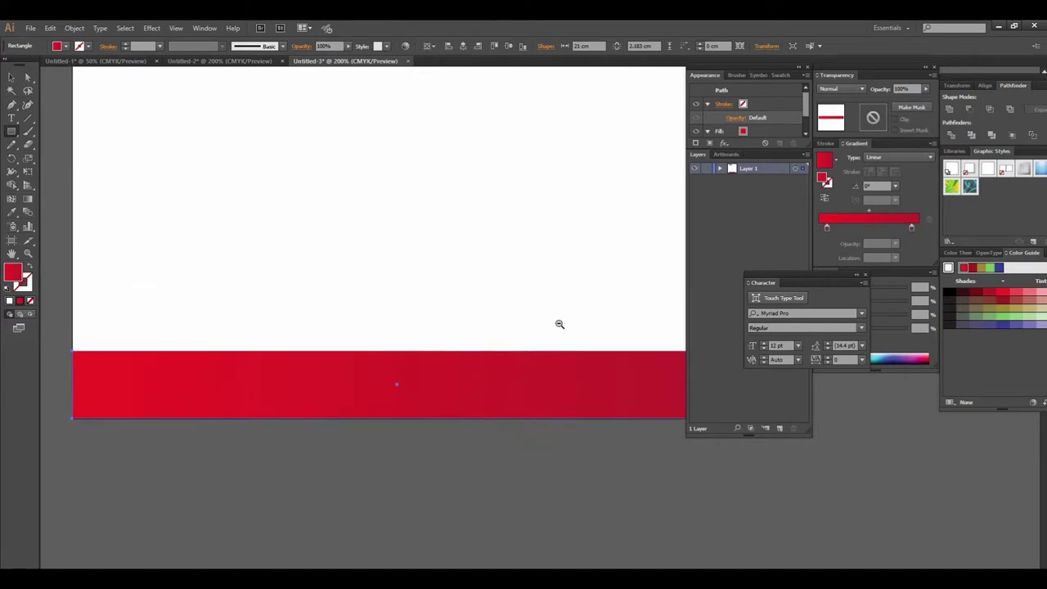
scroll(556, 319, "down", 1)
scroll(556, 320, "down", 1)
Stretch the red bar past the page's left and right edges
left_click(12, 77)
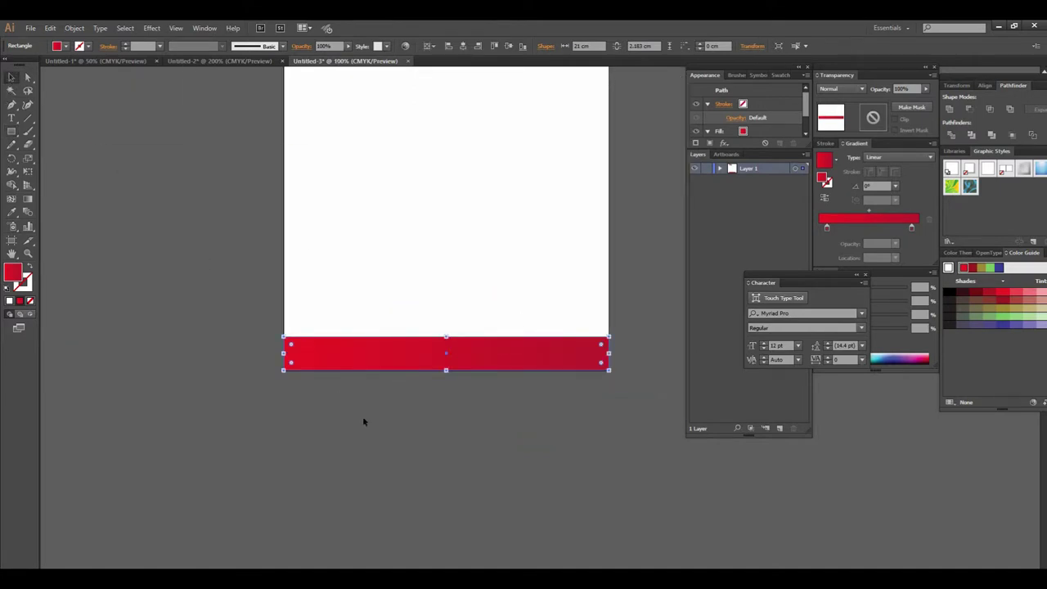
left_click(362, 423)
scroll(414, 409, "up", 1)
left_click(444, 349)
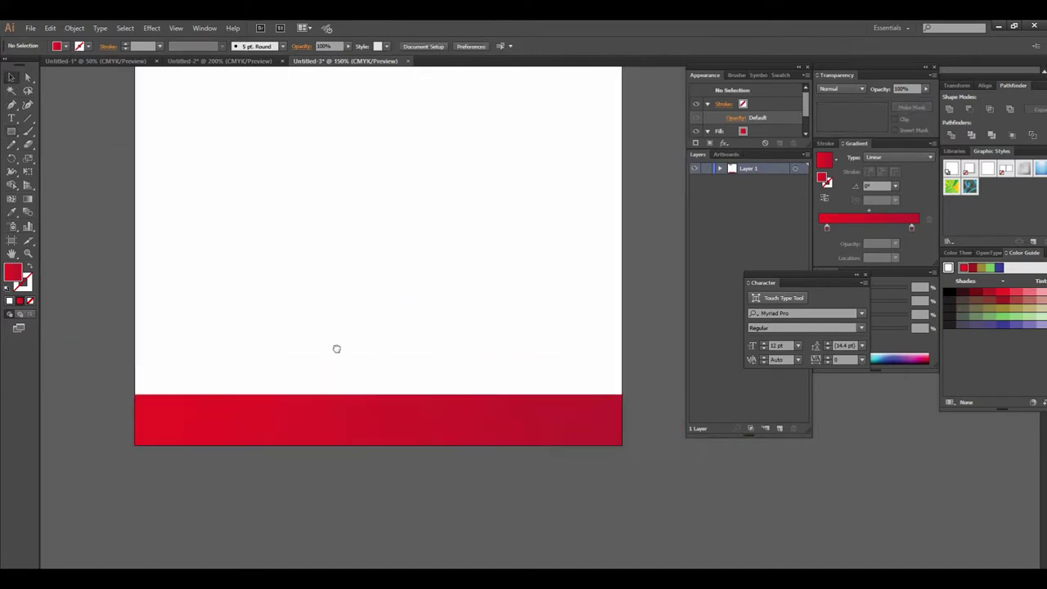
left_click(480, 362)
left_click(487, 372, "alt")
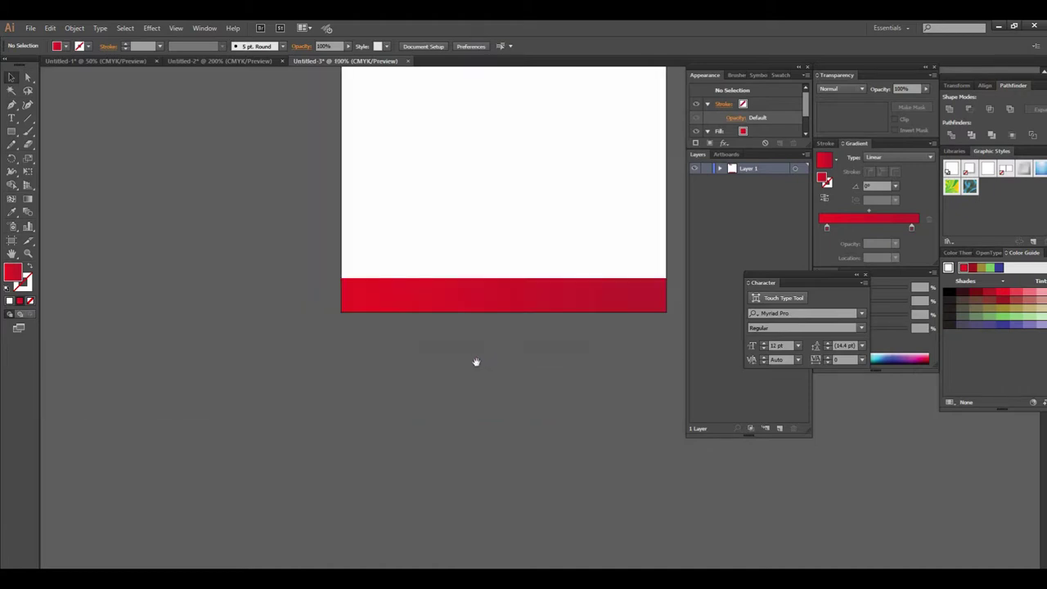
left_click(458, 361)
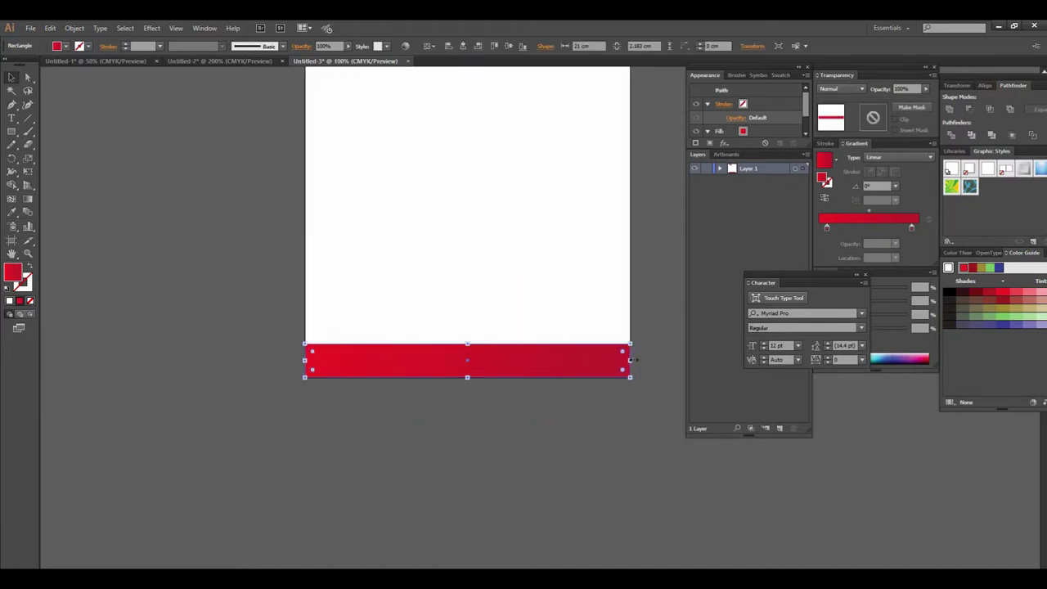
left_click_drag(633, 359, 655, 360)
left_click_drag(296, 361, 263, 362)
Extend the red bar below the page bottom and lock it with Object > Lock > Selection
scroll(297, 290, "up", 1)
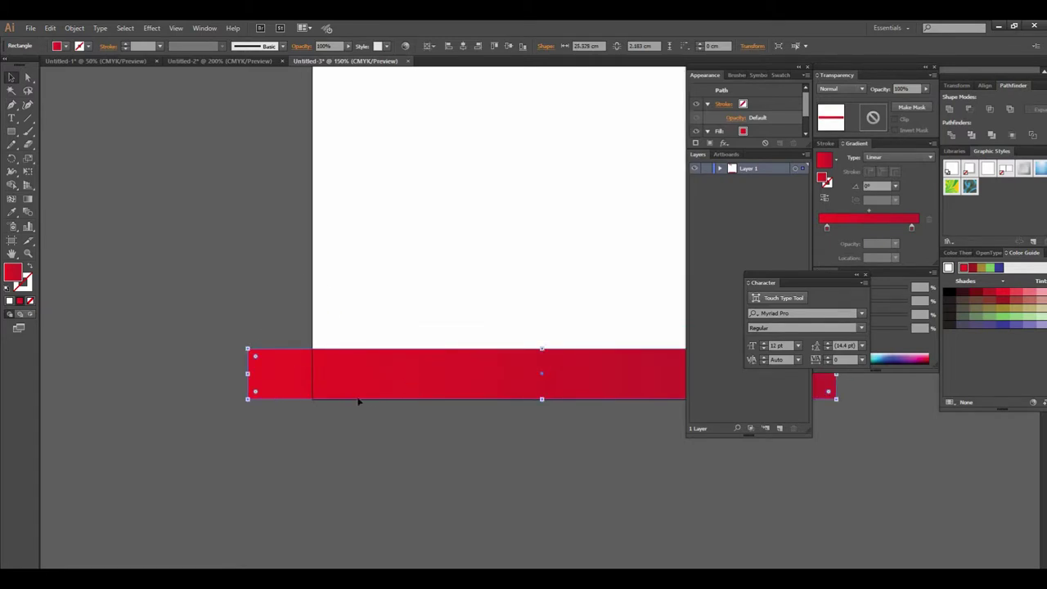
scroll(383, 409, "right", 5)
scroll(613, 336, "up", 3)
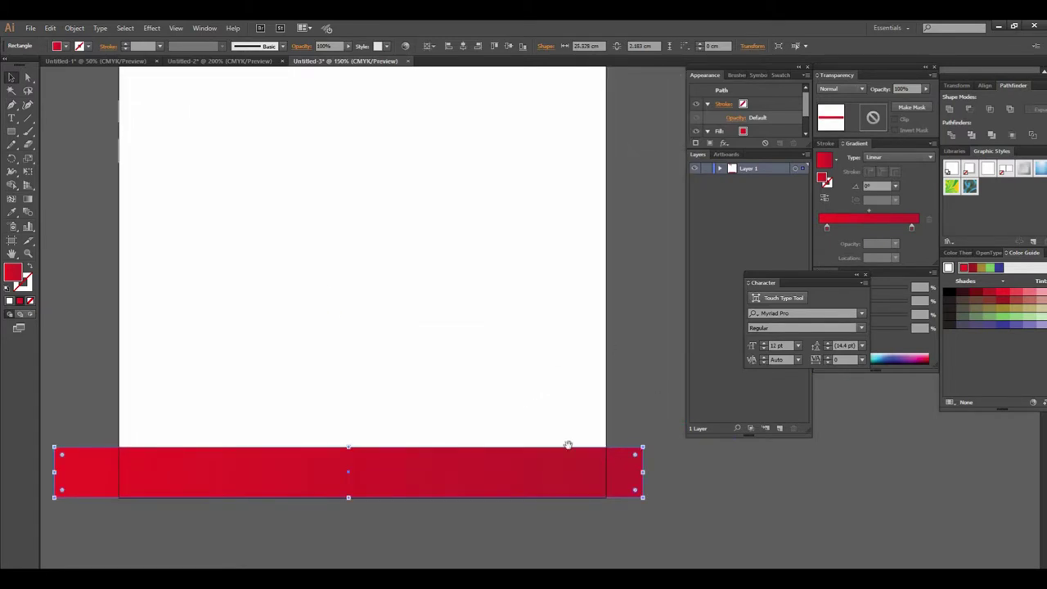
scroll(567, 444, "left", 1)
scroll(567, 445, "up", 1)
left_click_drag(374, 508, 454, 513)
left_click_drag(454, 454, 464, 463)
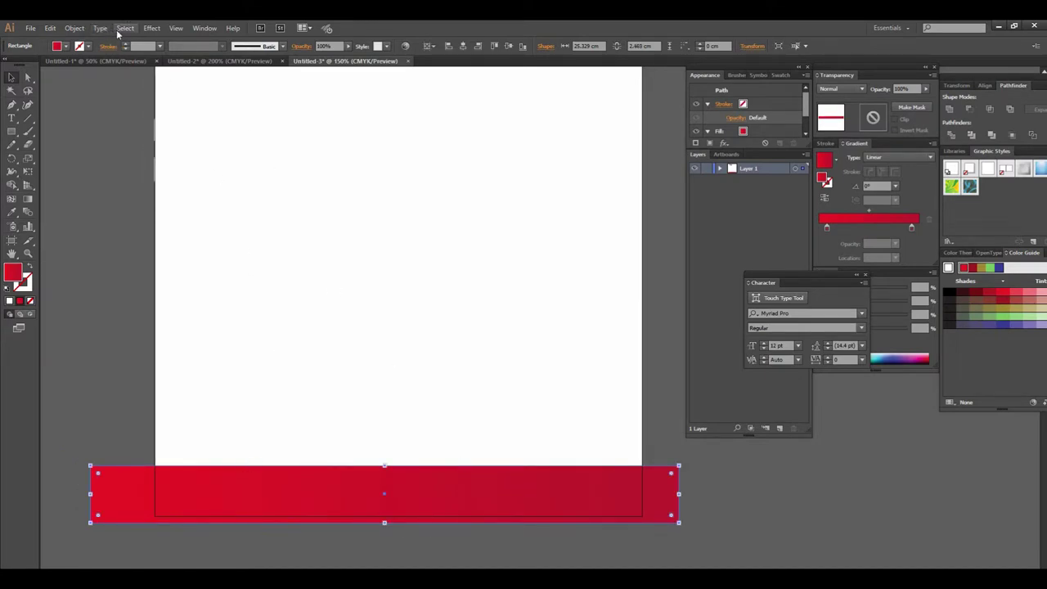
left_click(73, 28)
mouse_move(87, 92)
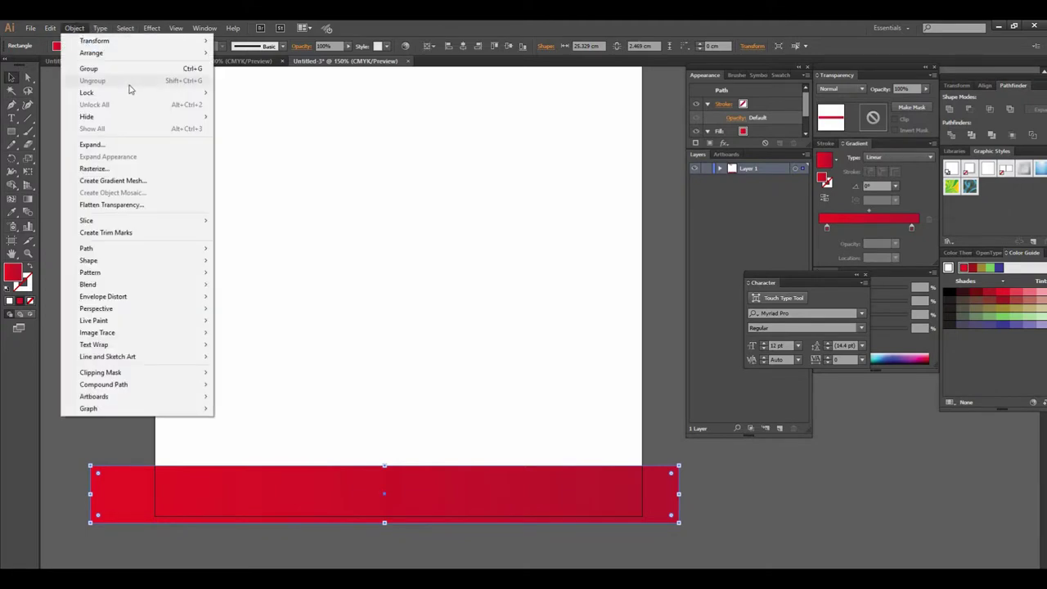
left_click(246, 92)
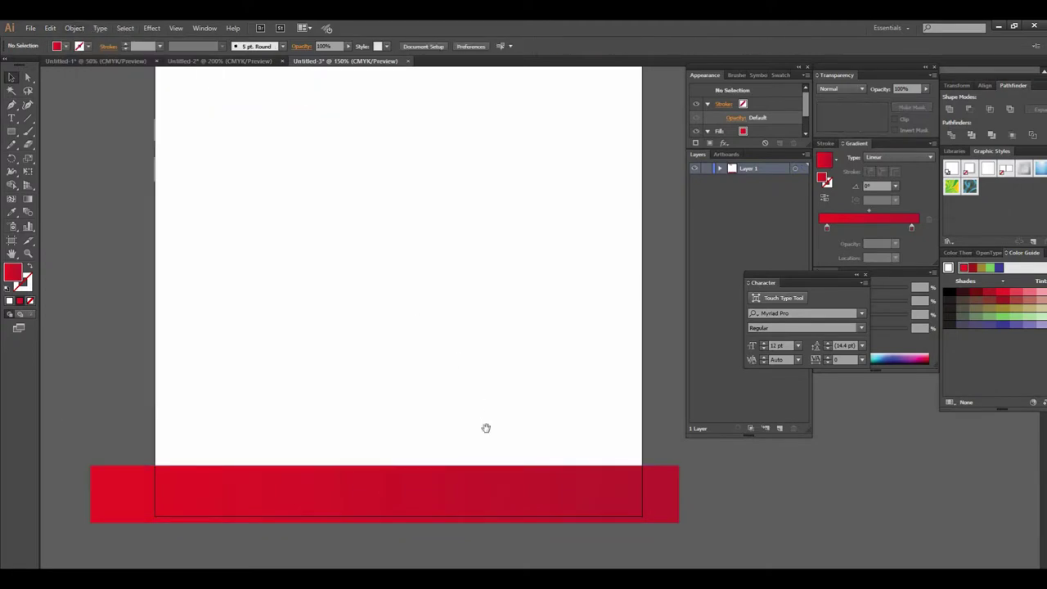
Zoom and pan around the page to review the locked footer bar
left_click_drag(484, 425, 463, 278)
left_click(479, 297, "alt")
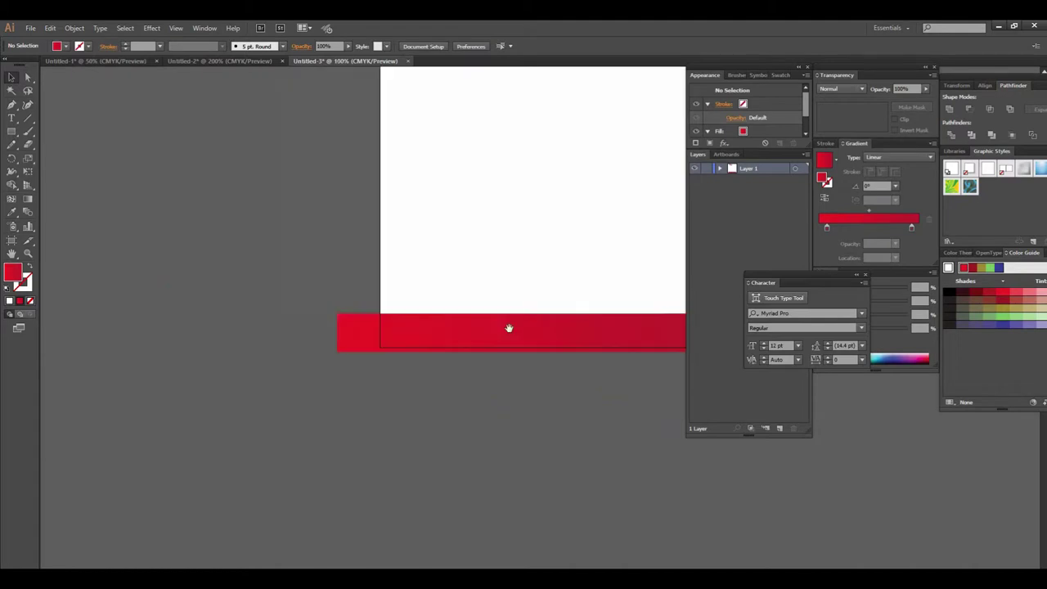
left_click_drag(510, 327, 347, 389)
scroll(387, 390, "right", 1)
scroll(381, 394, "up", 1)
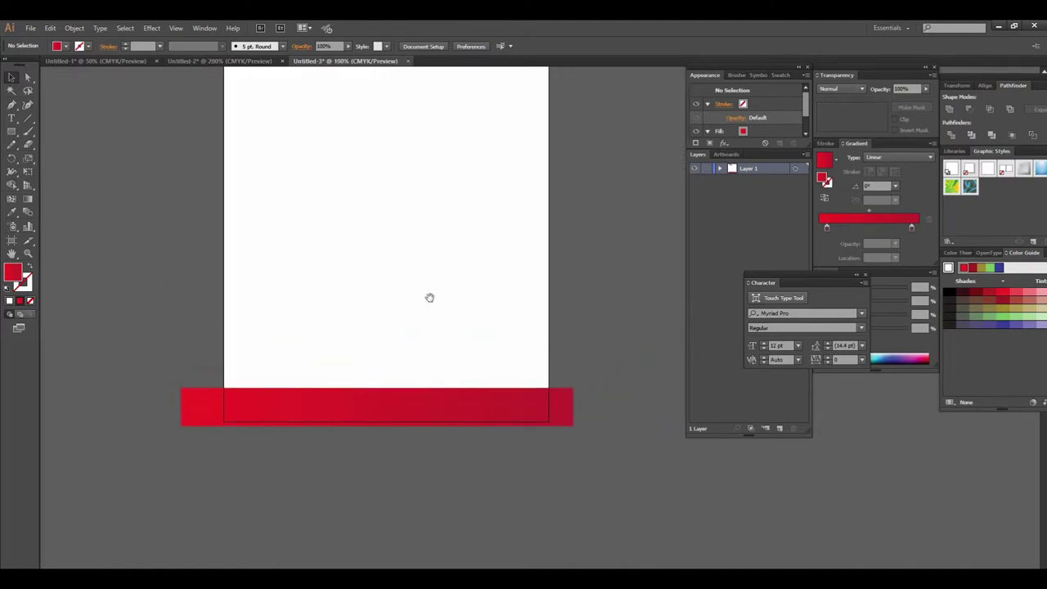
left_click_drag(429, 297, 408, 300)
left_click(487, 357)
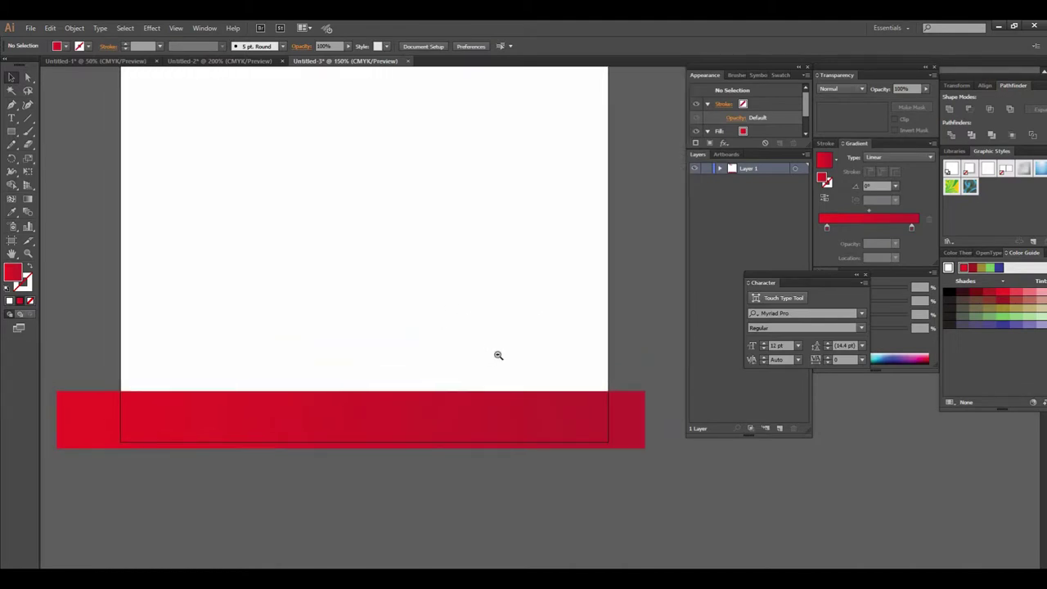
left_click(498, 355, "alt")
mouse_move(484, 385)
left_mouse_down()
mouse_move(404, 382)
mouse_move(412, 381)
left_mouse_up()
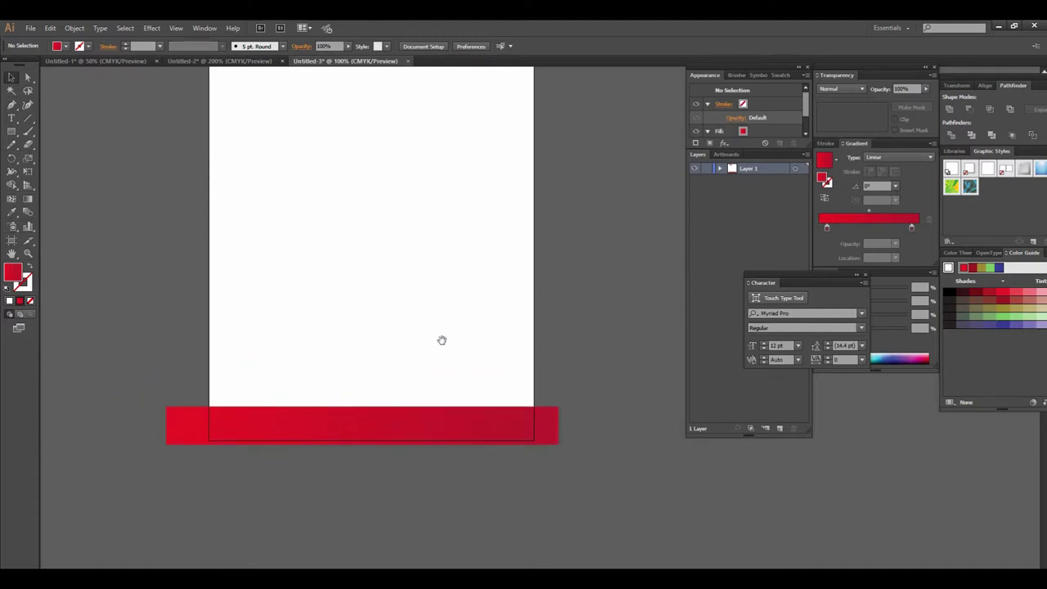
left_click(448, 355)
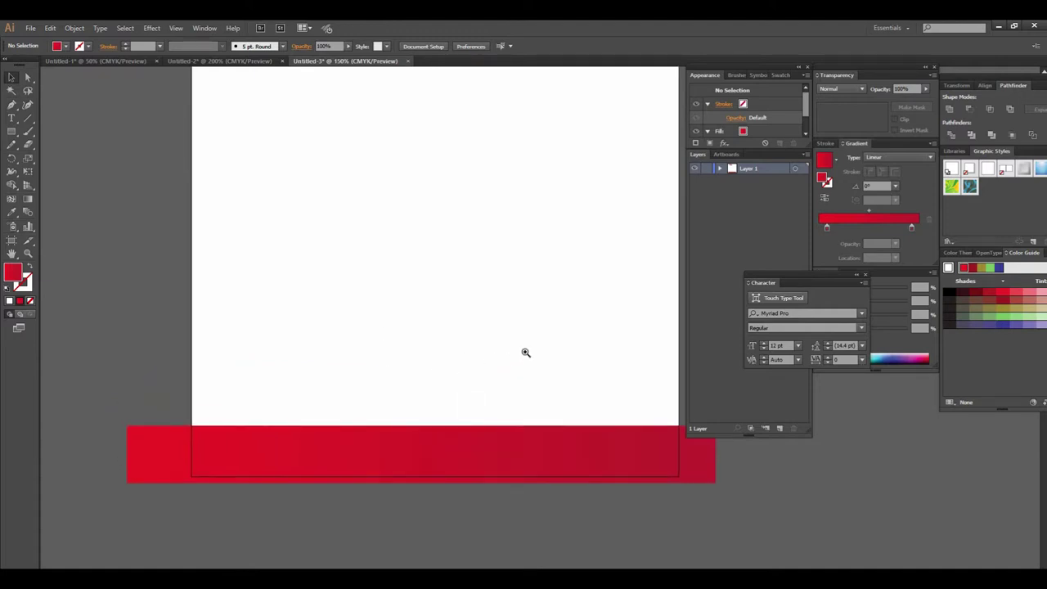
left_click(526, 352, "alt")
left_click(455, 347, "alt")
left_click(493, 362)
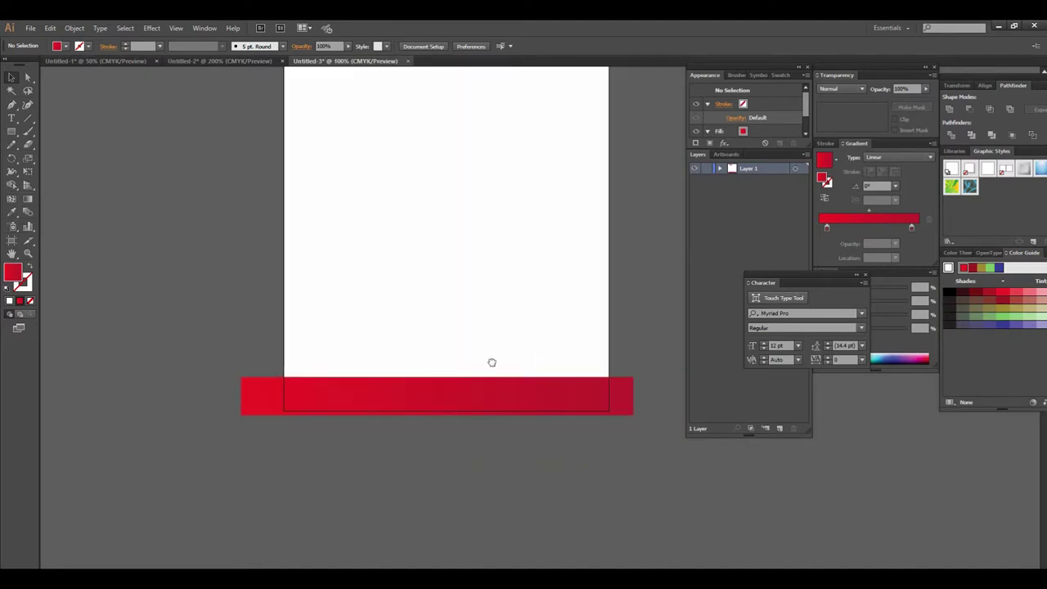
left_click(470, 365)
left_click_drag(472, 363, 432, 413)
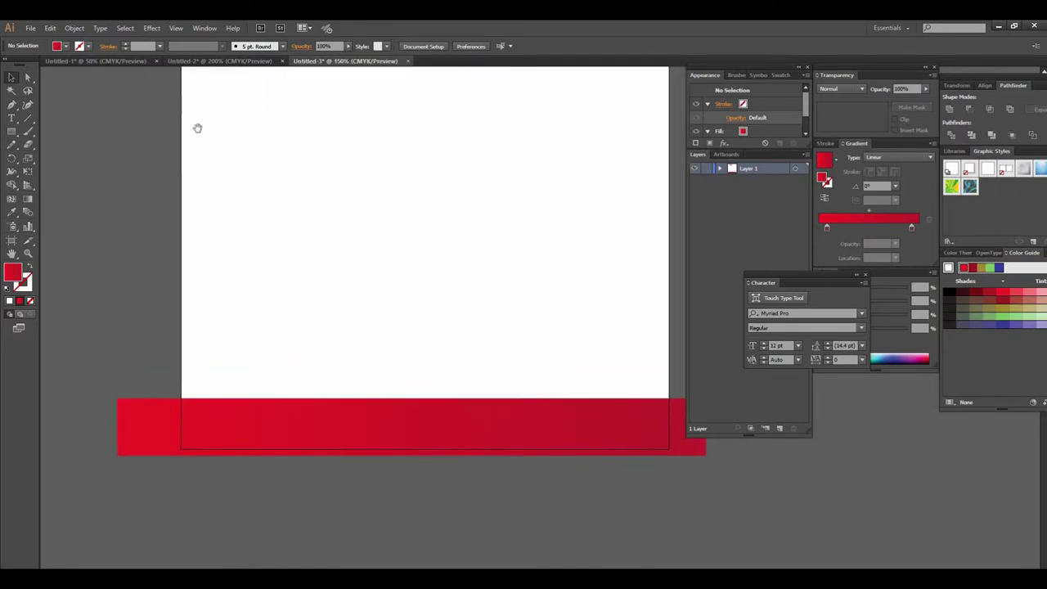
Select and copy the contact-details line in the Untitled-2 letterhead
left_click(221, 61)
left_click(486, 467)
key("z")
left_click(526, 363, "alt")
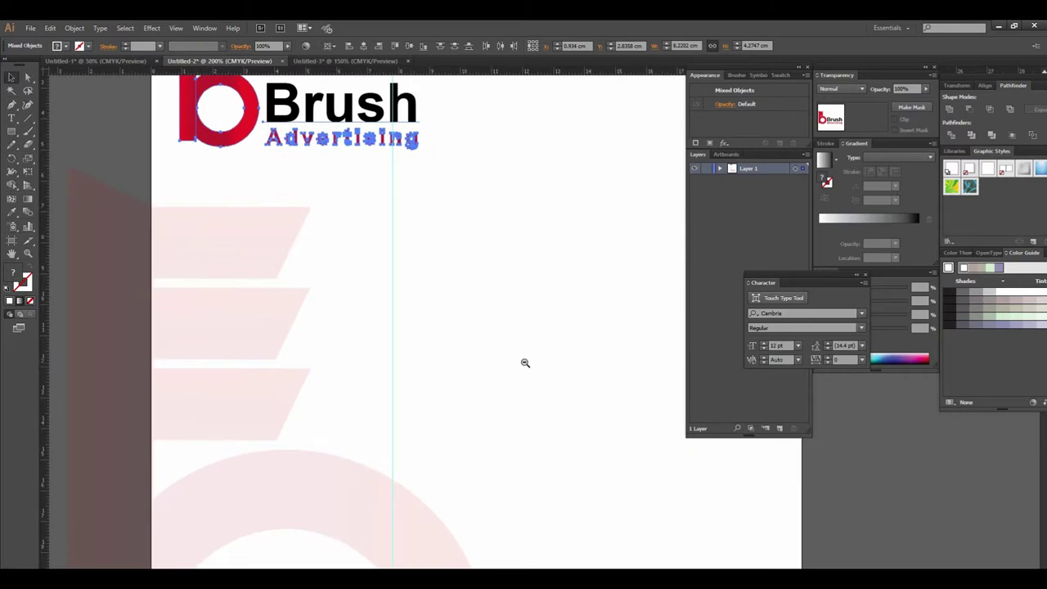
left_click(528, 379, "alt")
left_click(428, 367)
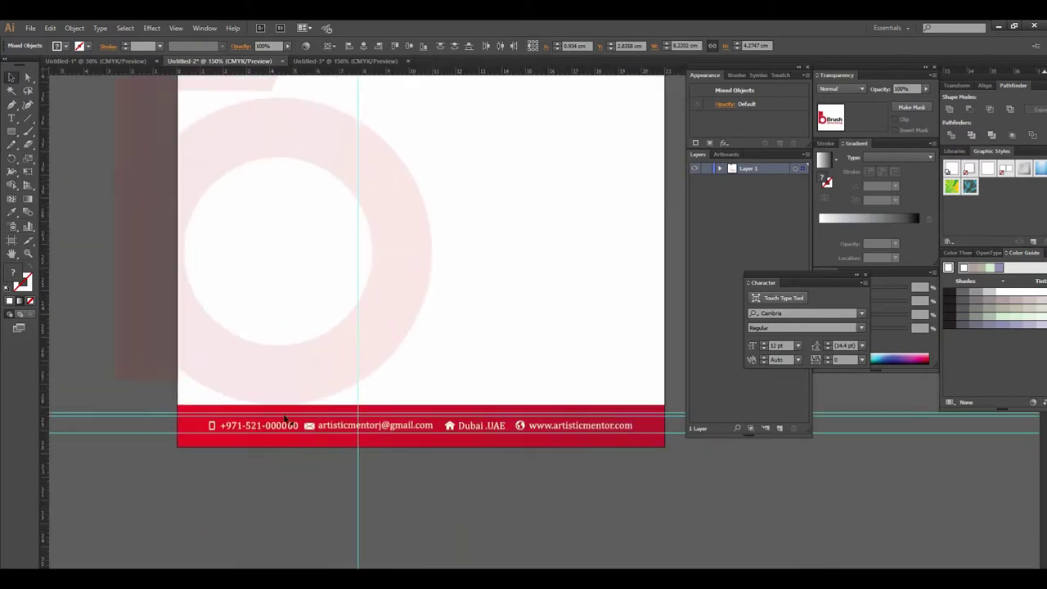
left_click(214, 427)
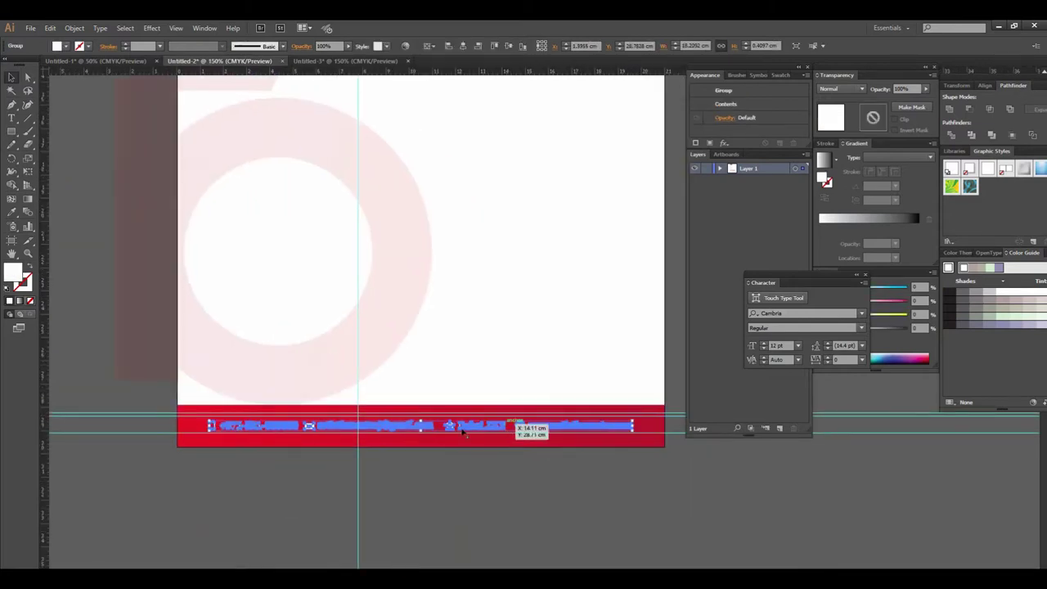
left_click_drag(404, 433, 442, 198)
Paste the contact line into Untitled-3 below the red footer bar and reselect it
left_click(345, 61)
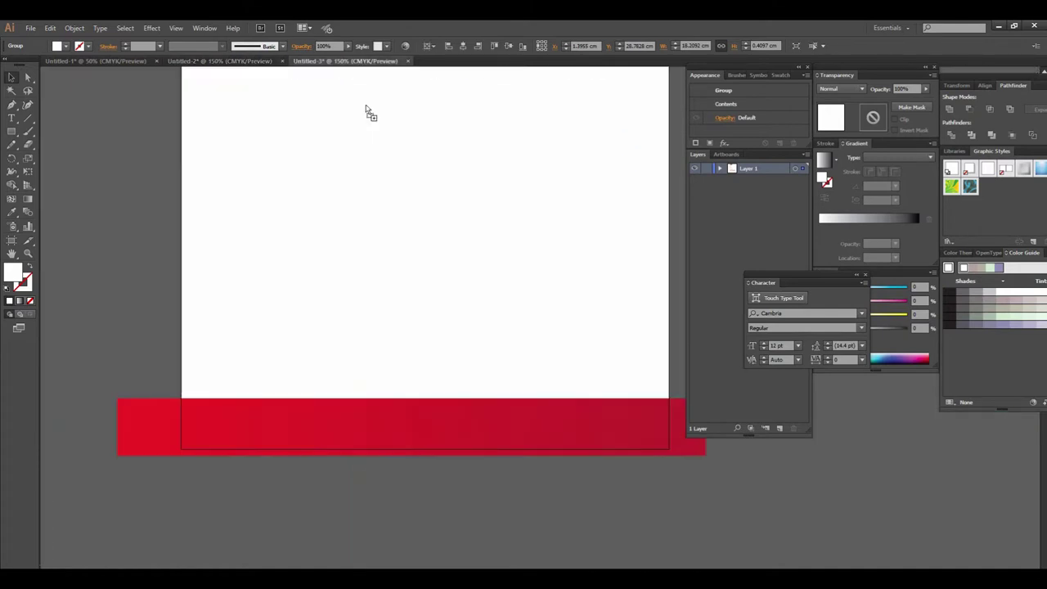
key("ctrl+v")
mouse_move(425, 494)
left_mouse_down()
mouse_move(416, 374)
mouse_move(336, 392)
left_mouse_up()
key("ctrl+shift+a")
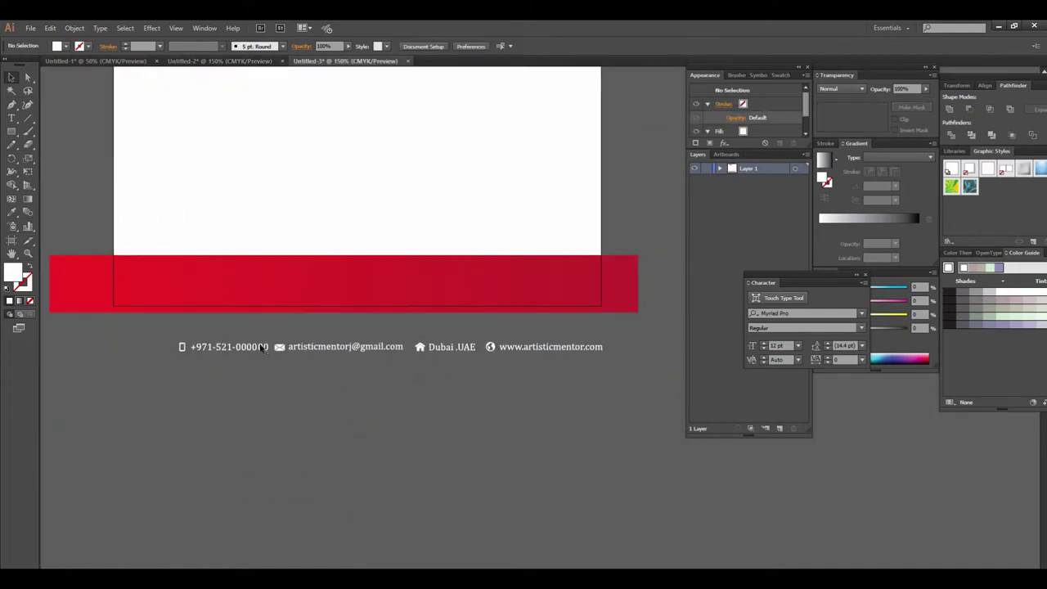
left_click(263, 348)
right_click(243, 346)
Ungroup the phone, e-mail, location and website entries of the contact line
left_click(273, 408)
key("ctrl+shift+a")
left_click(347, 346)
right_click(347, 346)
left_click(382, 409)
left_click(453, 347)
right_click(454, 347)
left_click(484, 409)
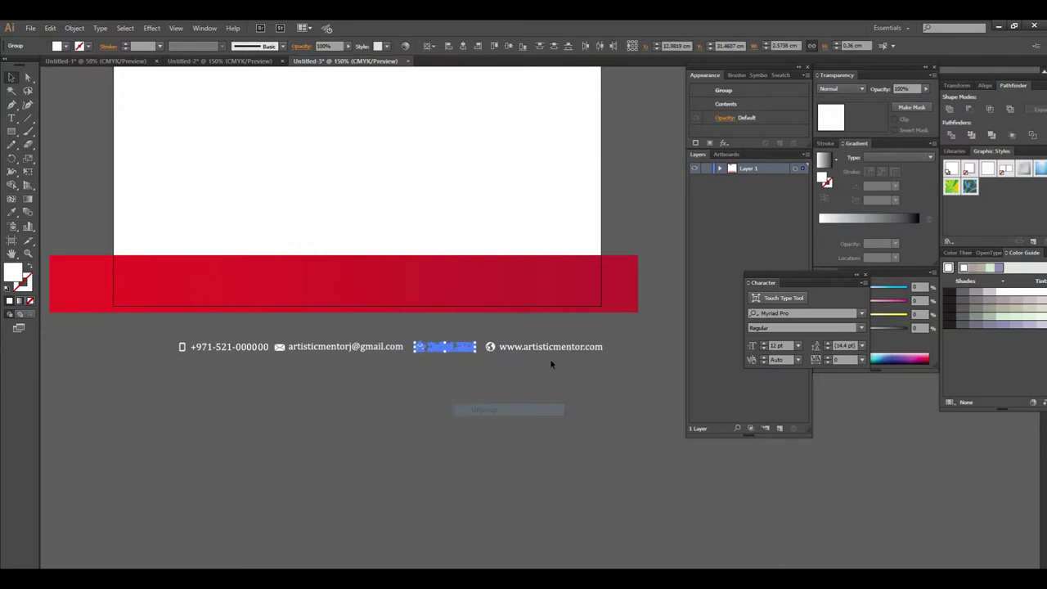
left_click(549, 351)
right_click(544, 350)
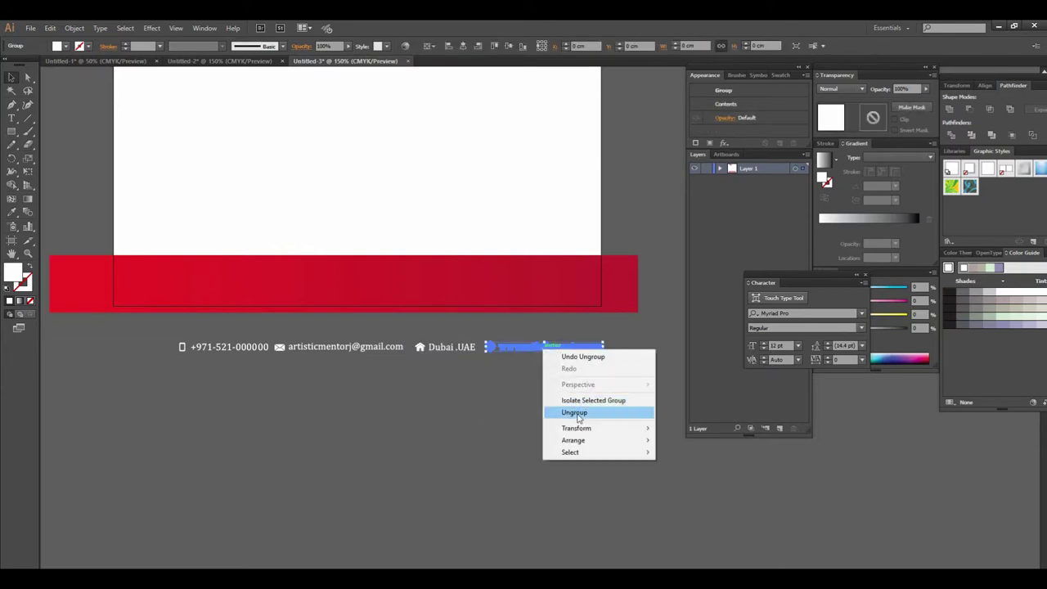
left_click(577, 413)
Move the phone icon just below the phone number and zoom in to check it
scroll(450, 368, "left", 2)
left_click(381, 346)
scroll(471, 314, "down", 2)
key("ctrl+plus")
mouse_move(337, 309)
left_mouse_down()
mouse_move(250, 226)
mouse_move(273, 302)
left_mouse_up()
key("ctrl+plus")
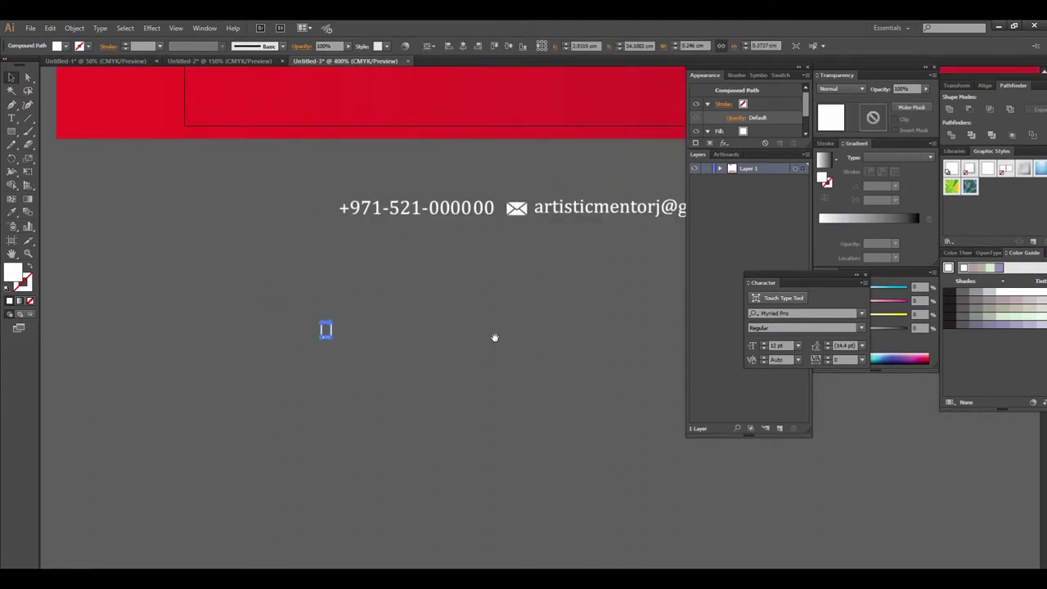
key("ctrl+plus")
key("ctrl+minus")
key("ctrl+minus")
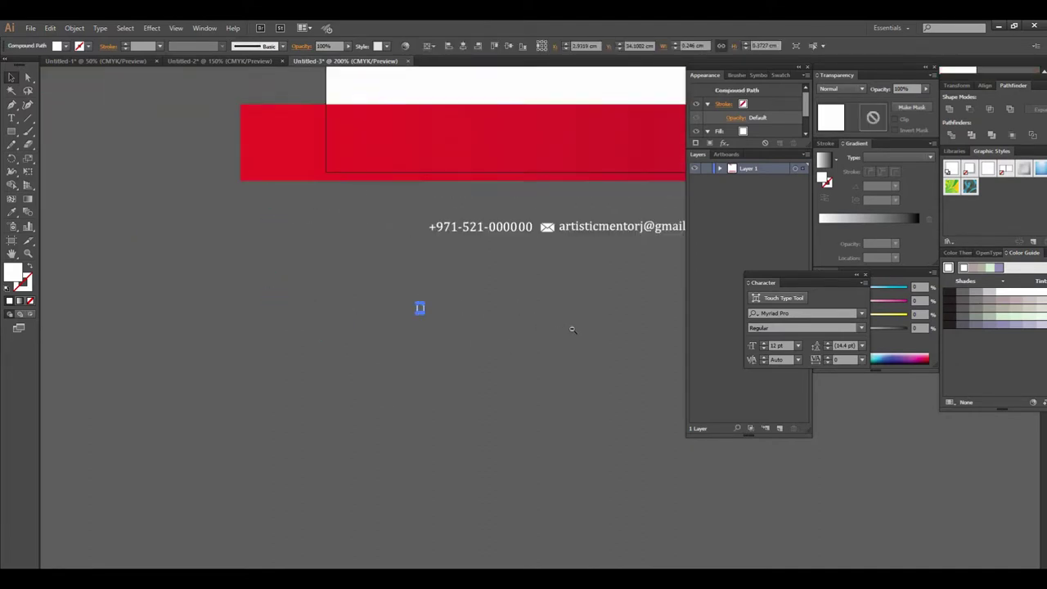
Frame the red footer and contact line, then switch to the browser's mobile icon search
key("ctrl+minus")
key("ctrl+minus")
mouse_move(512, 342)
left_mouse_down()
mouse_move(479, 390)
mouse_move(493, 442)
left_mouse_up()
key("ctrl+minus")
key("ctrl+shift+a")
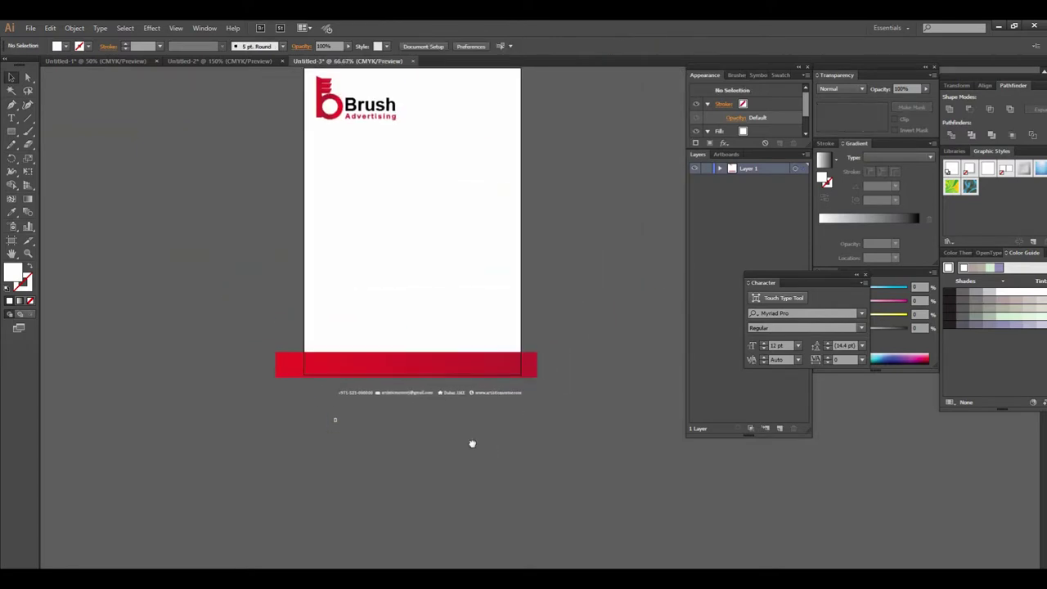
key("ctrl+plus")
left_click_drag(461, 355, 432, 339)
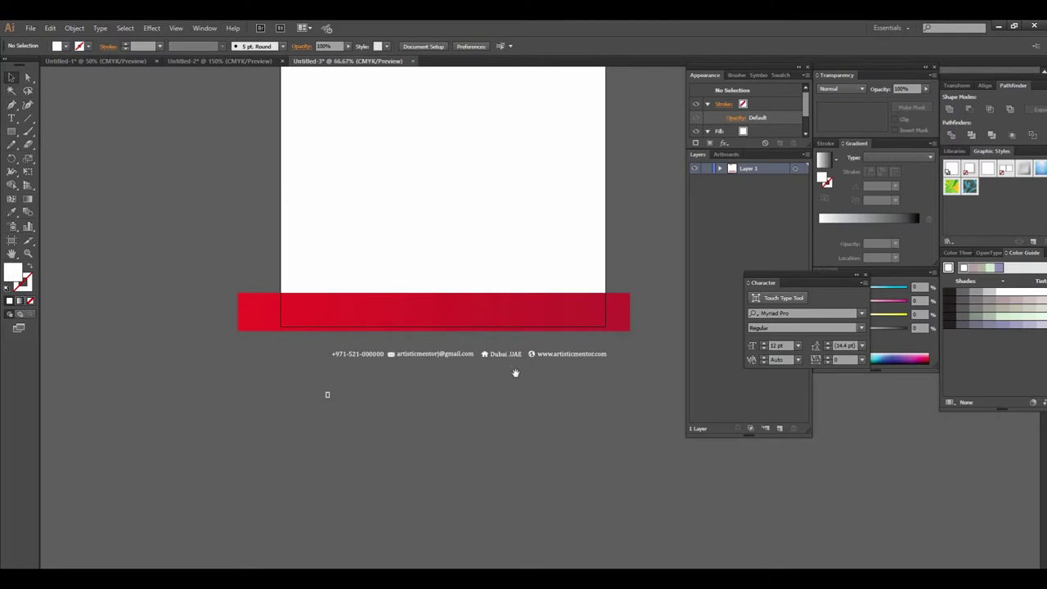
key("ctrl+minus")
key("ctrl+plus")
mouse_move(446, 400)
left_mouse_down()
mouse_move(487, 379)
mouse_move(481, 394)
left_mouse_up()
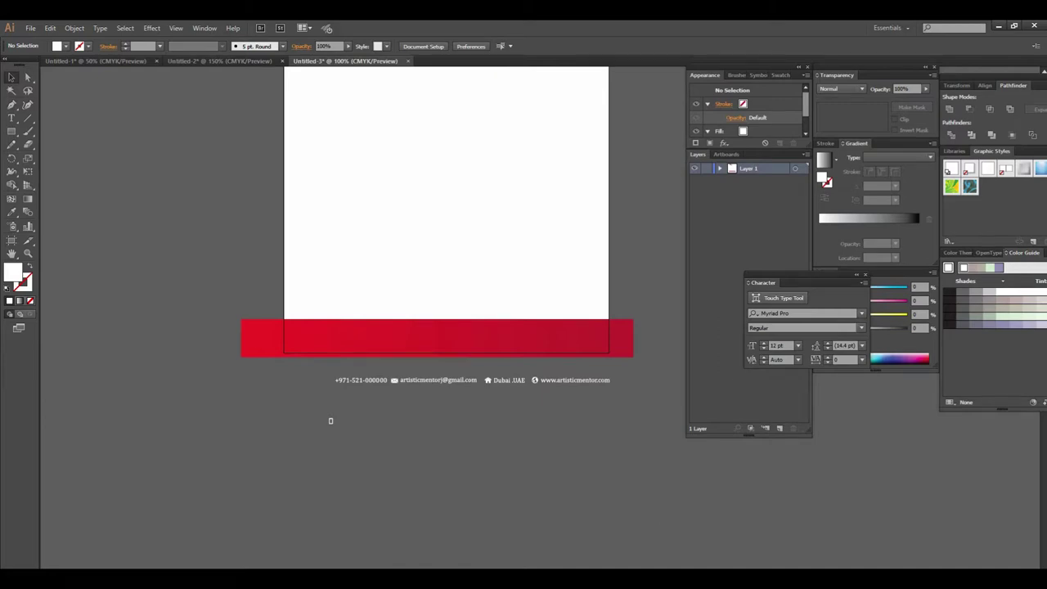
key("alt+Tab")
scroll(378, 333, "down", 3)
Save the black phone icon image to the Desktop as a JPEG and show it in its folder
scroll(309, 218, "up", 2)
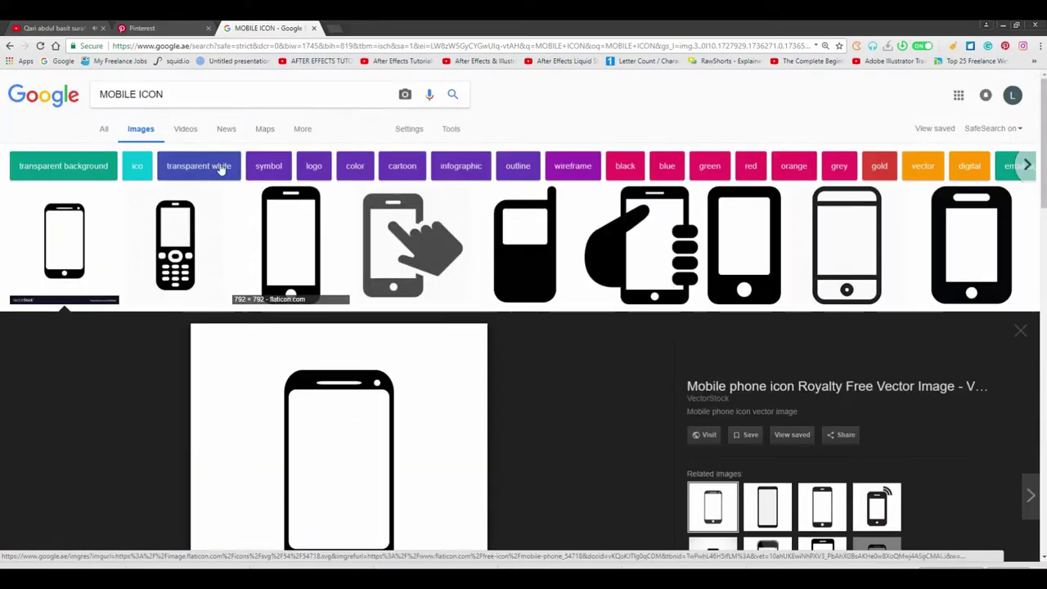
scroll(304, 235, "down", 2)
right_click(293, 268)
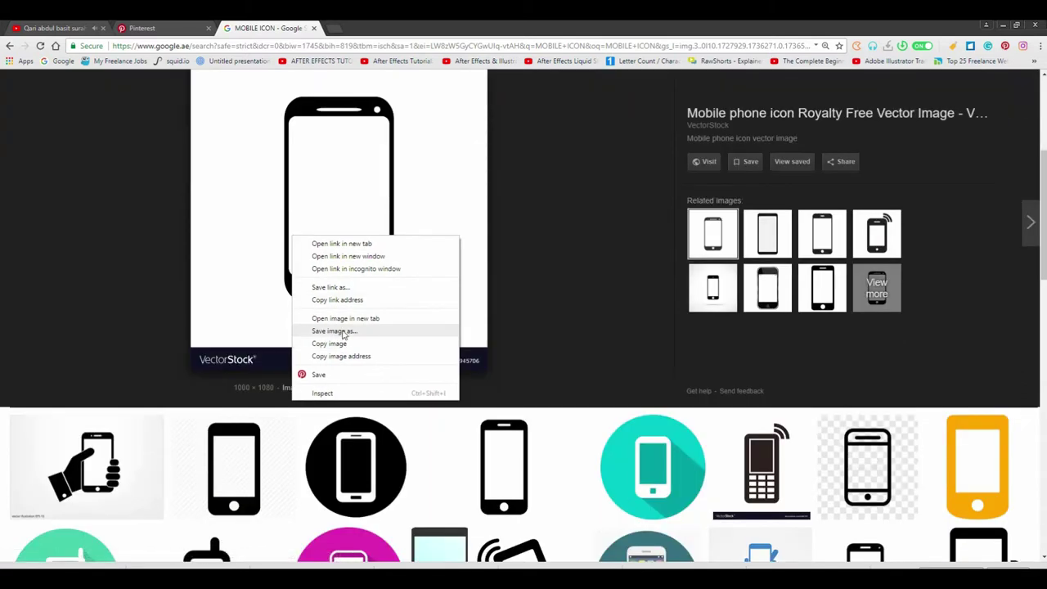
left_click(344, 331)
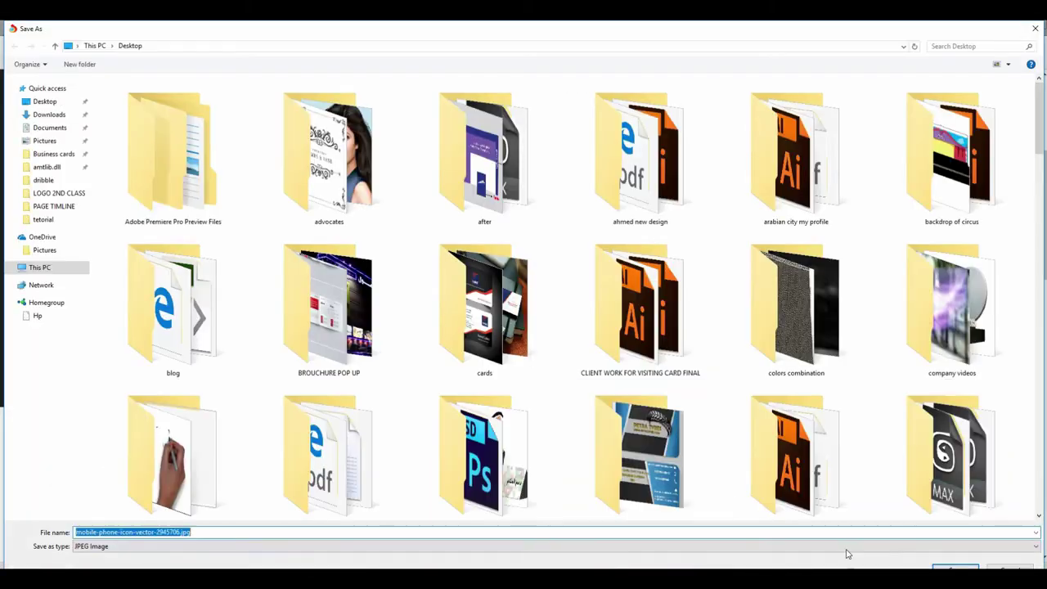
key("Return")
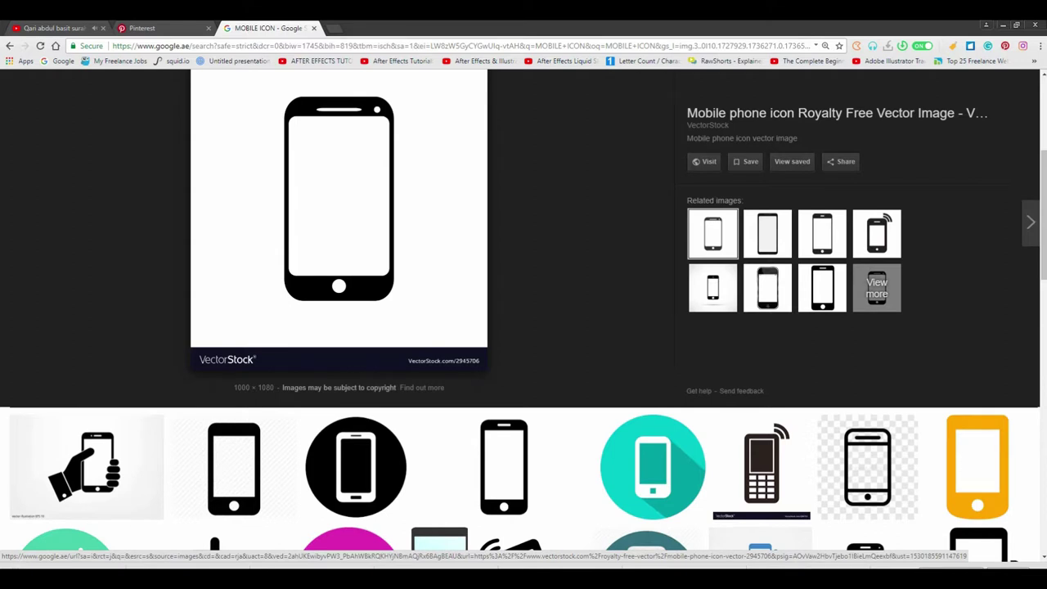
right_click(105, 499)
left_click(143, 537)
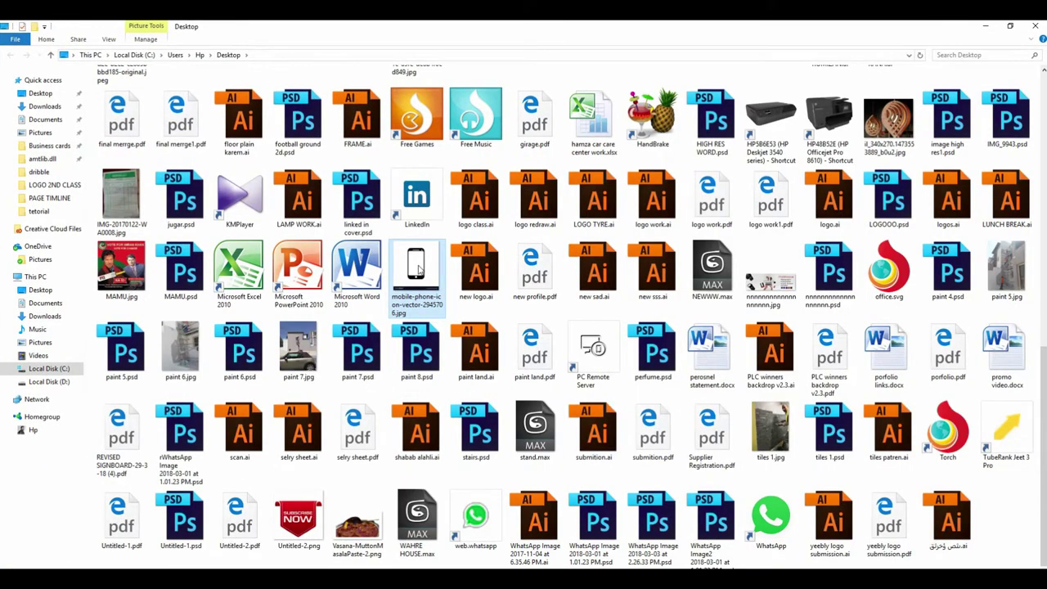
Bring the phone JPEG into Illustrator left of the artboard and expand its trace into vector paths
left_click_drag(419, 270, 409, 251)
left_click(520, 276, "alt")
left_click_drag(523, 274, 252, 272)
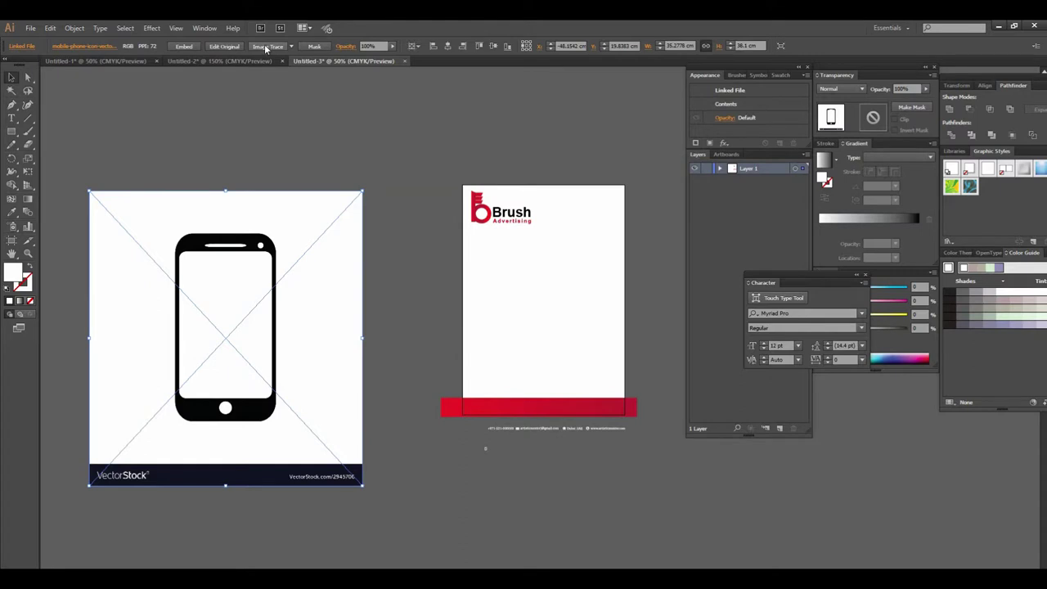
right_click(313, 283)
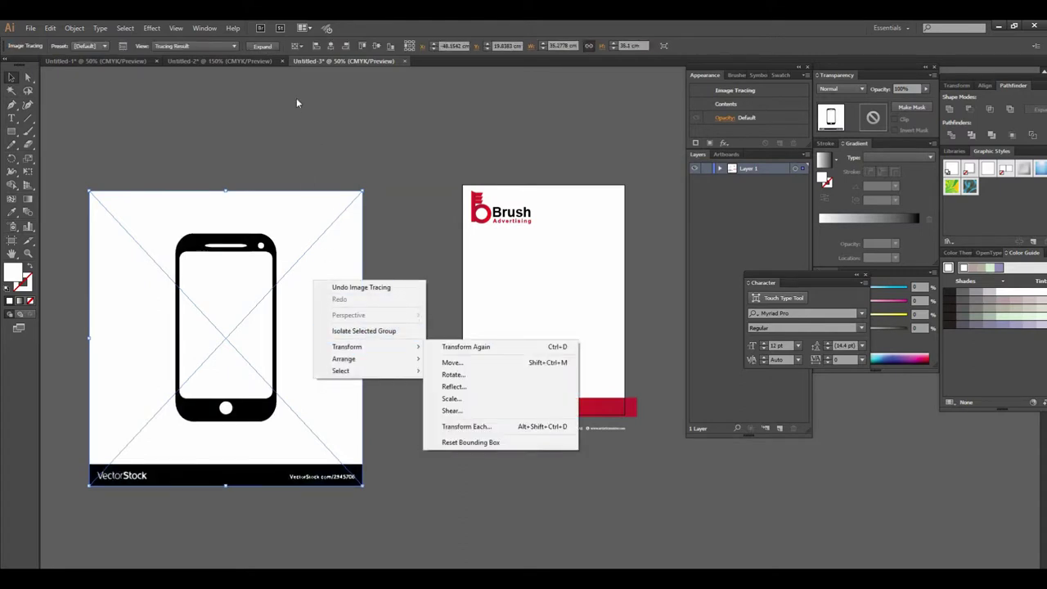
left_click(263, 47)
Ungroup the phone artwork and delete its white background
right_click(324, 242)
left_click(418, 420)
left_click(419, 420)
left_click(314, 310)
right_click(314, 310)
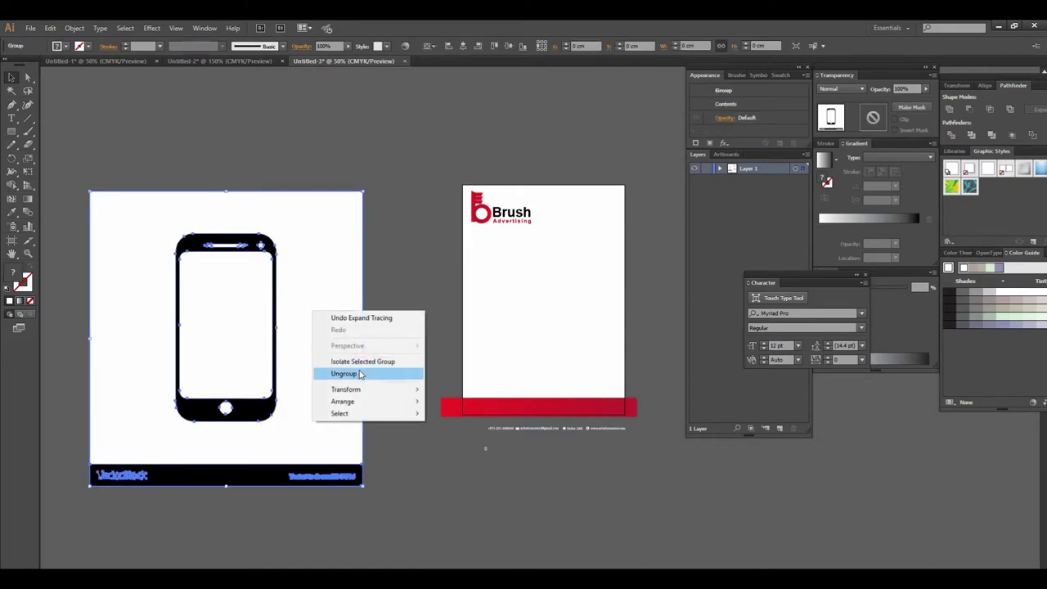
left_click(368, 373)
left_click(384, 378)
left_click(330, 338)
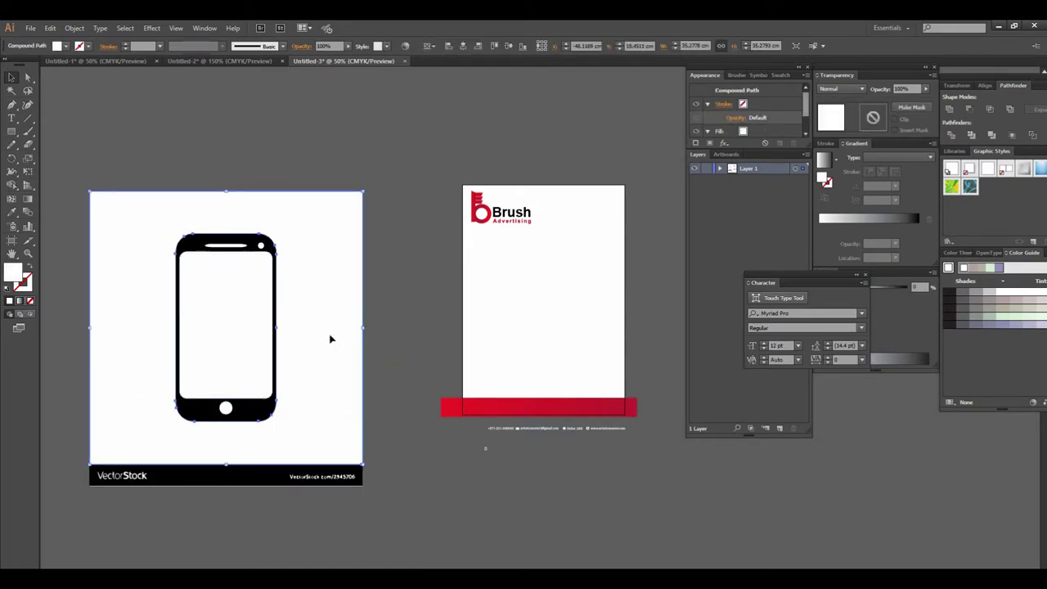
key("Delete")
Delete the VectorStock watermark bar and the phone's white screen path
left_click_drag(363, 499, 311, 436)
key("Delete")
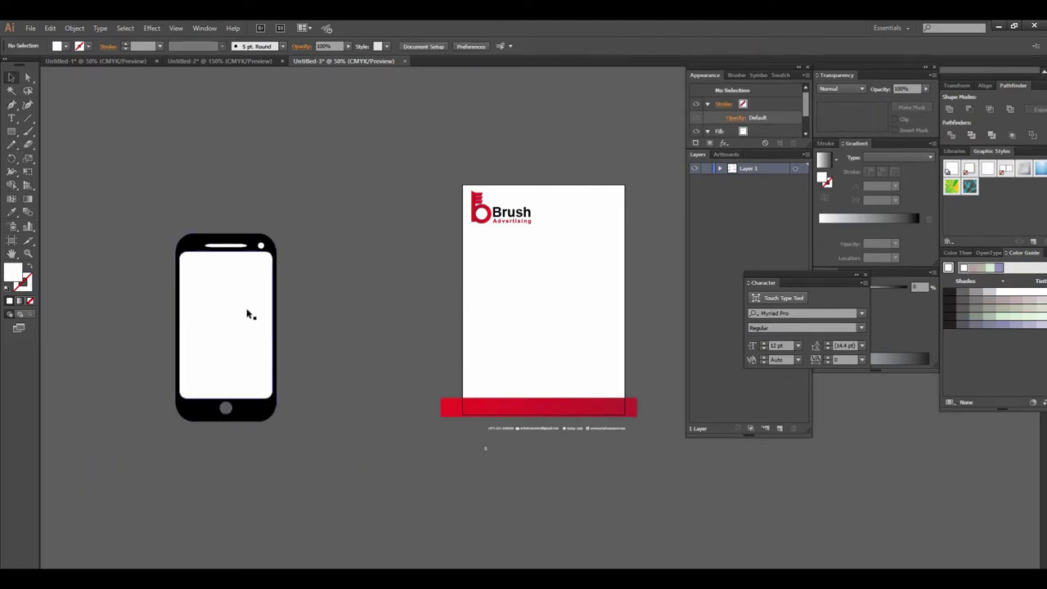
left_click(239, 245)
left_click(278, 373)
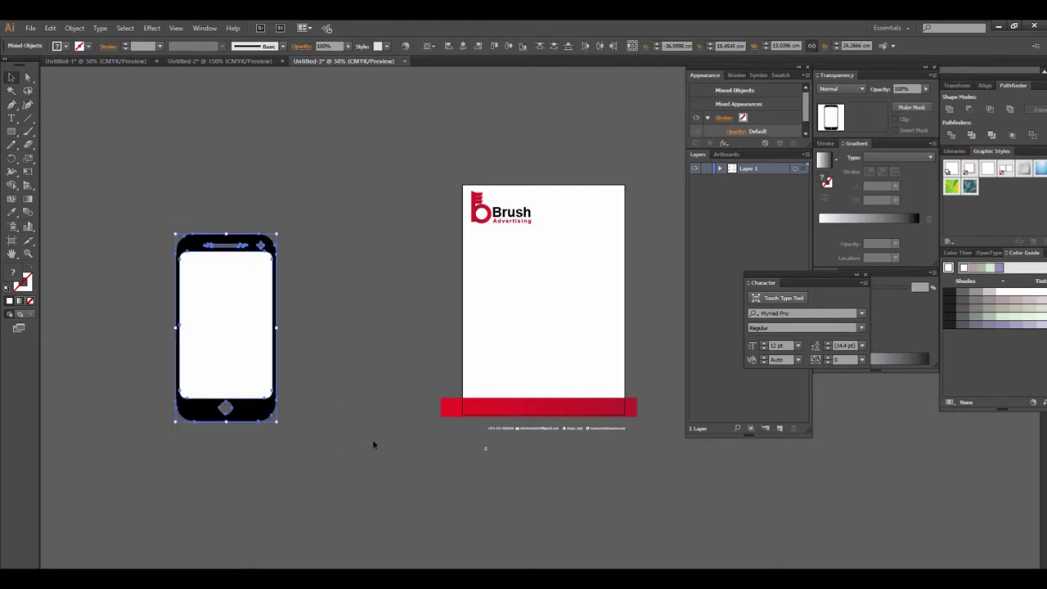
key("ctrl+plus")
left_click(159, 235)
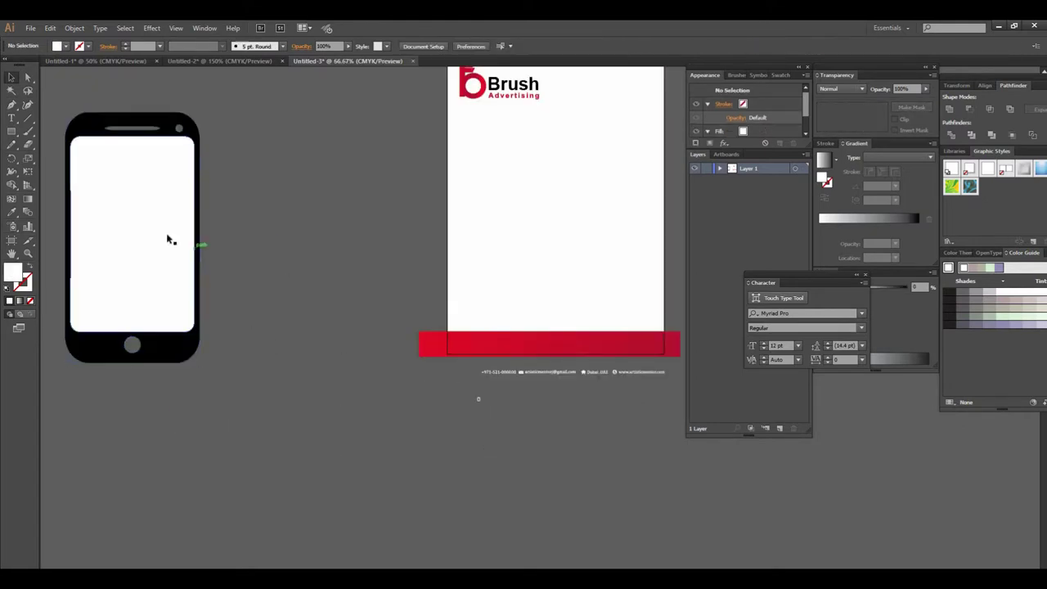
key("Delete")
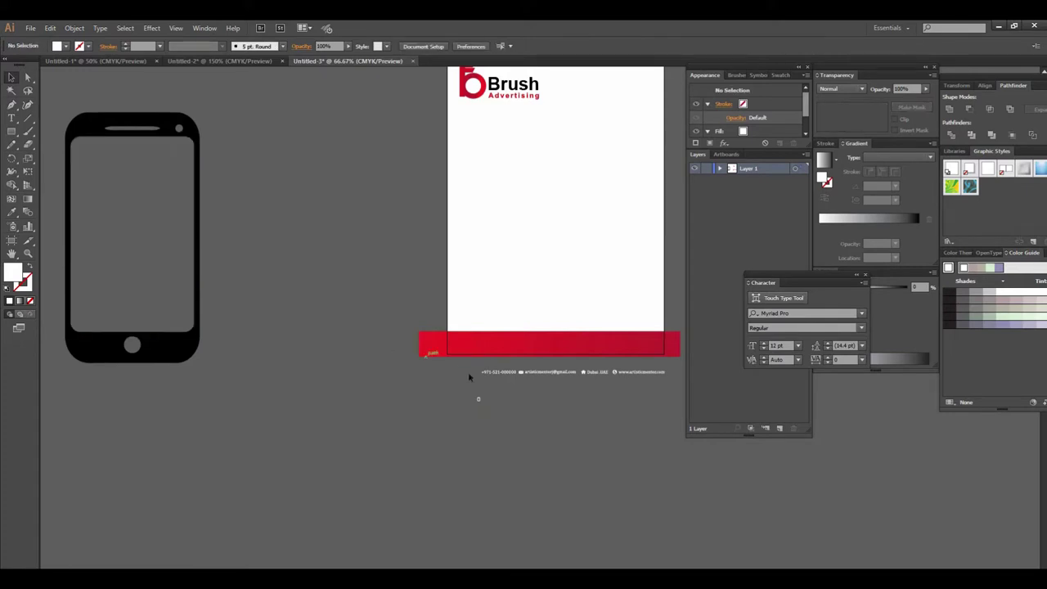
Delete the large phone outline, keeping the small phone icon
scroll(512, 383, "up", 1)
scroll(512, 383, "up", 1)
scroll(512, 383, "up", 1)
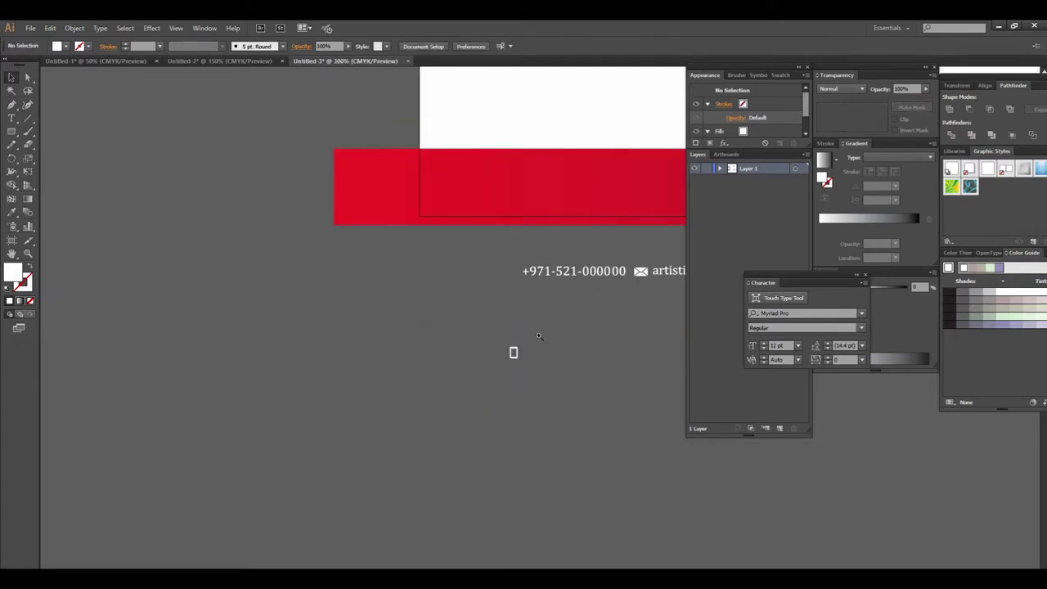
scroll(553, 391, "up", 2)
left_click_drag(553, 391, 526, 304)
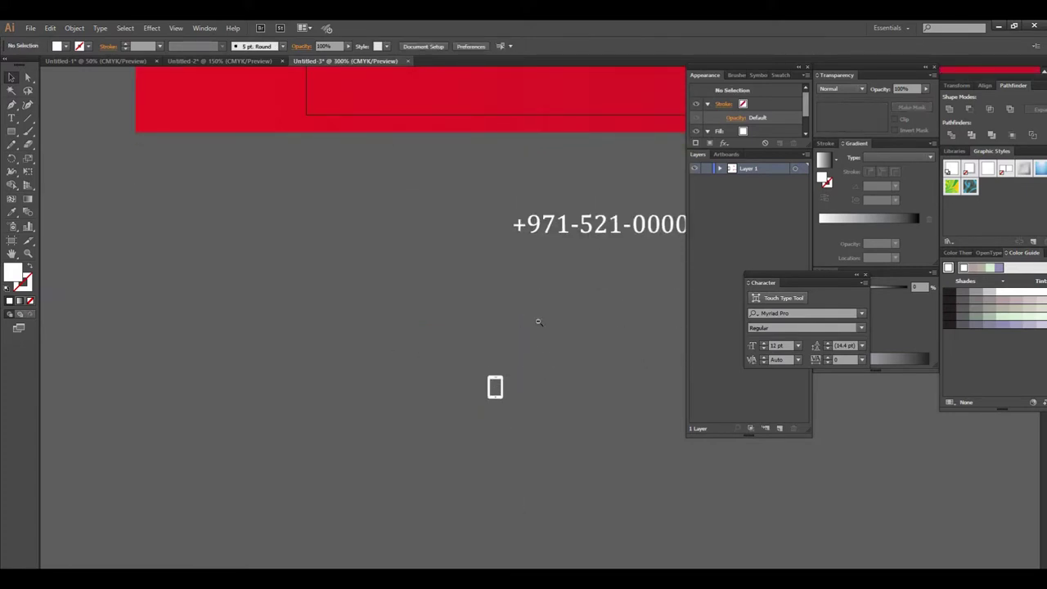
scroll(538, 322, "down", 3)
scroll(535, 320, "down", 1)
scroll(491, 336, "down", 1)
scroll(449, 350, "right", 2)
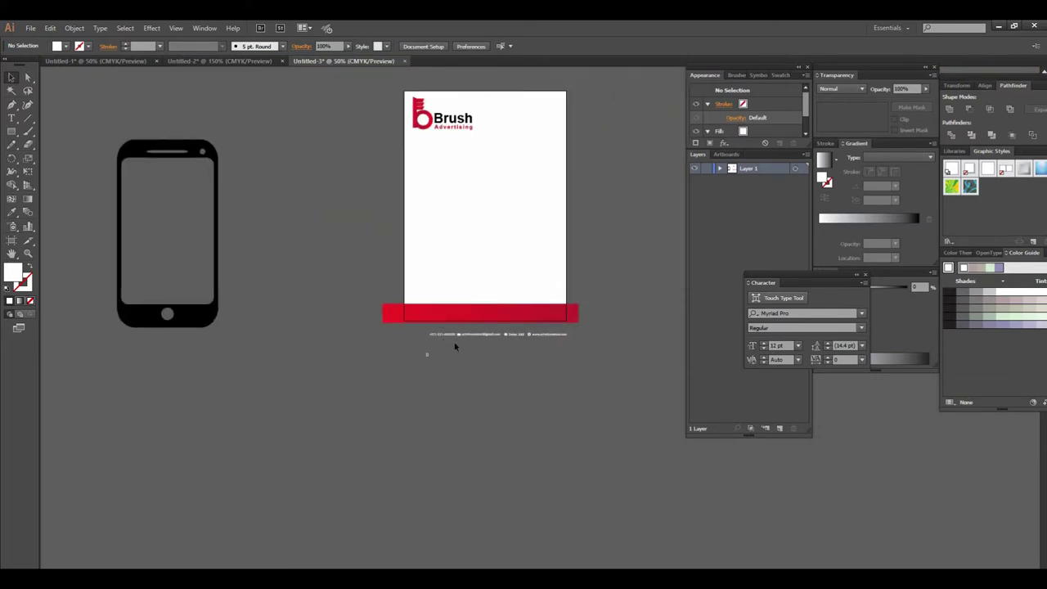
left_click(217, 317)
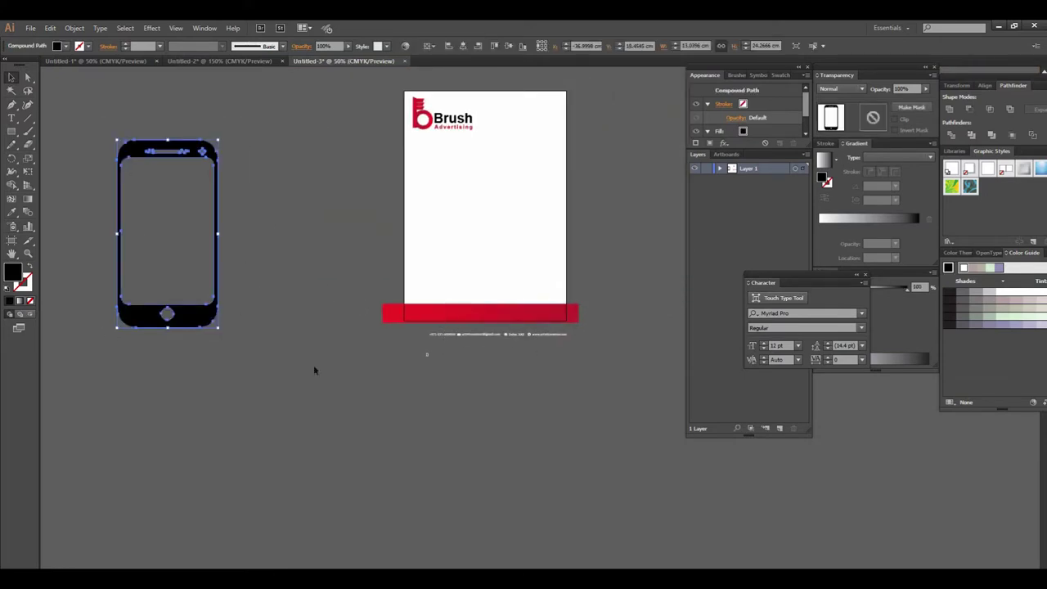
key("Delete")
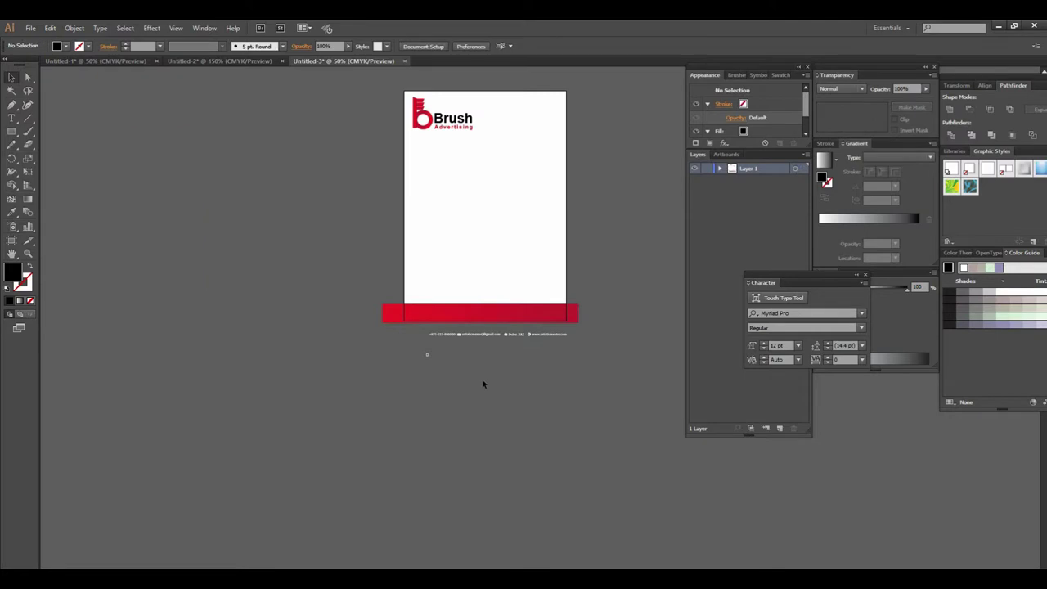
Zoom in on the contact line and enlarge the small white phone icon below the number
left_click(522, 331)
left_click(487, 354)
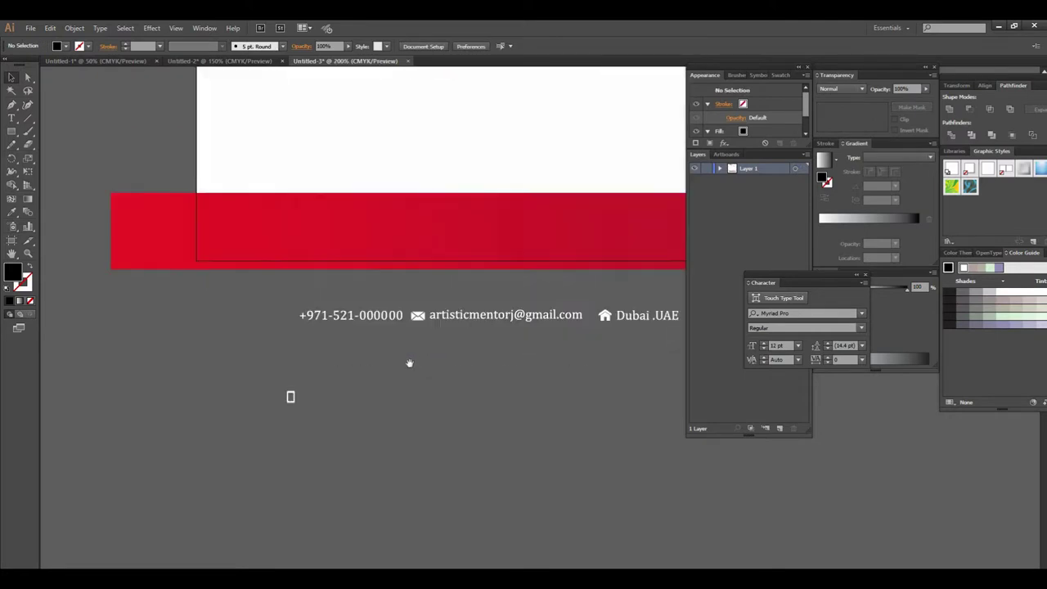
left_click(411, 362)
left_click(444, 287)
left_click(371, 360)
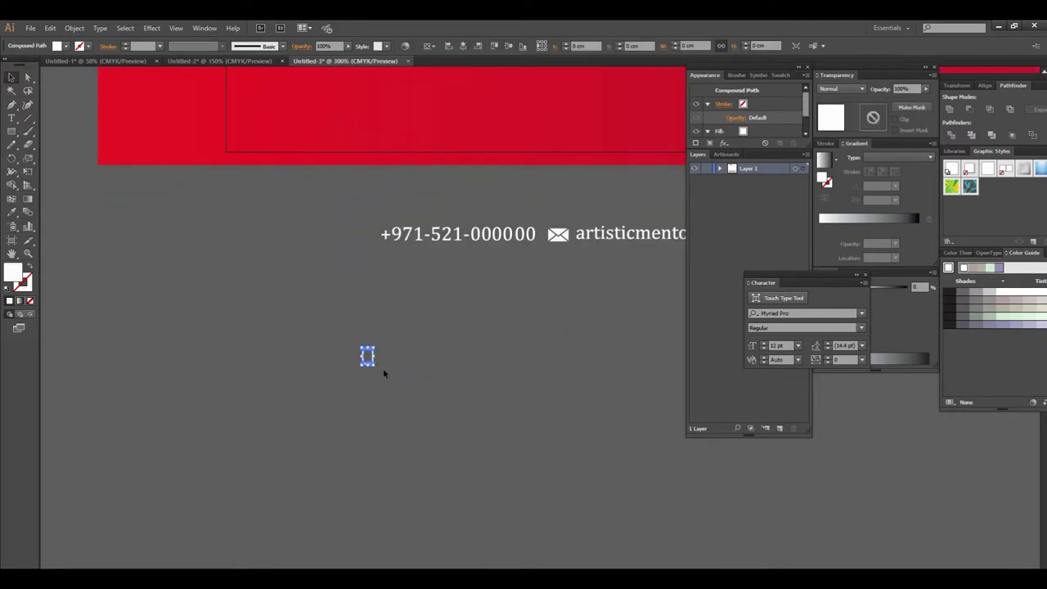
left_click_drag(374, 370, 391, 391)
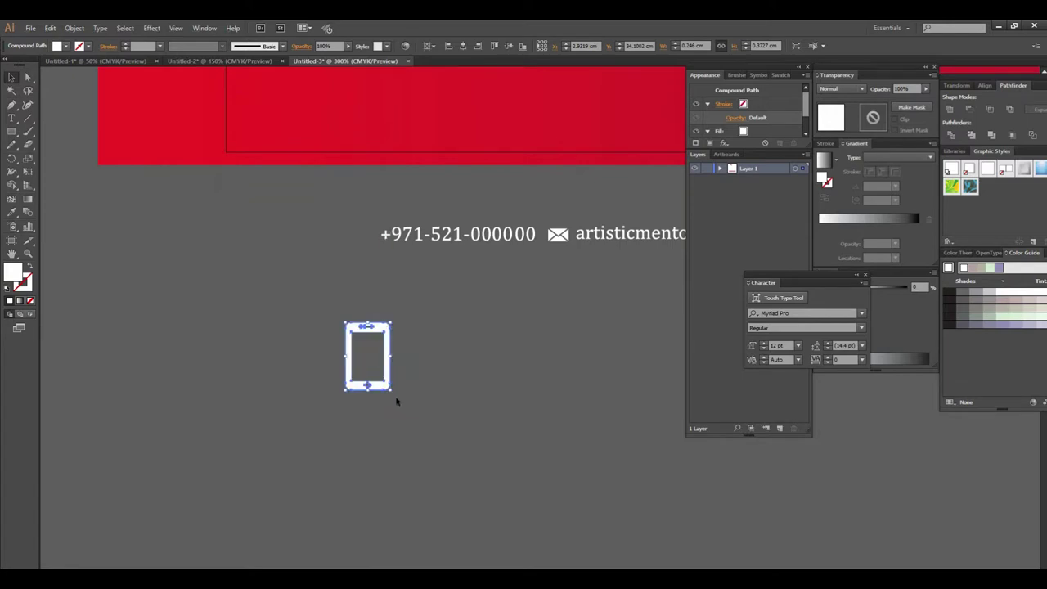
left_click(397, 399)
left_click(390, 387)
left_click_drag(389, 390, 381, 377)
left_click(467, 399)
scroll(467, 399, "down", 1)
scroll(467, 398, "right", 3)
scroll(377, 355, "right", 1)
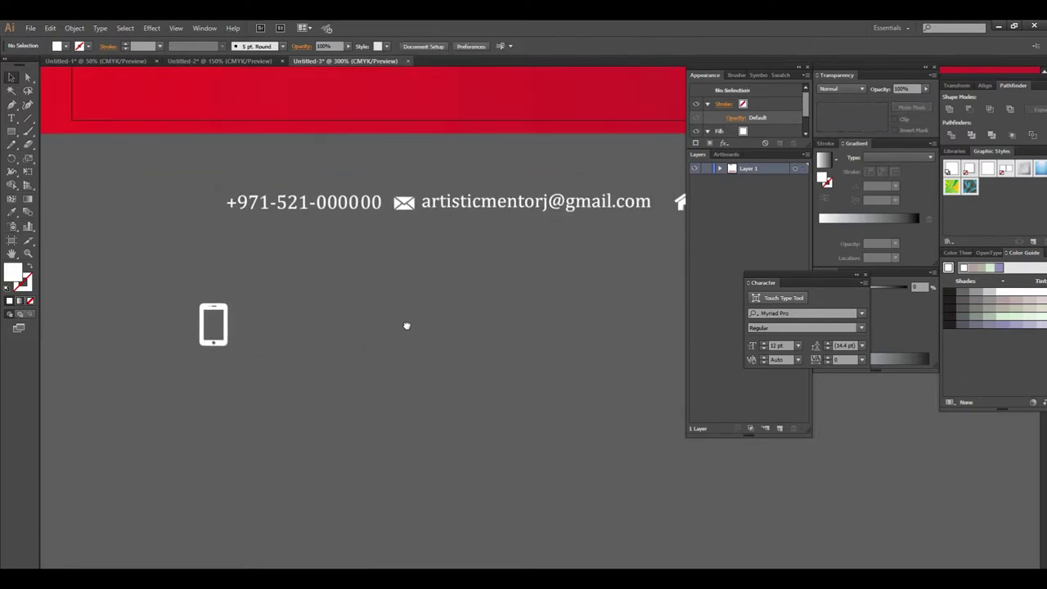
scroll(406, 325, "right", 1)
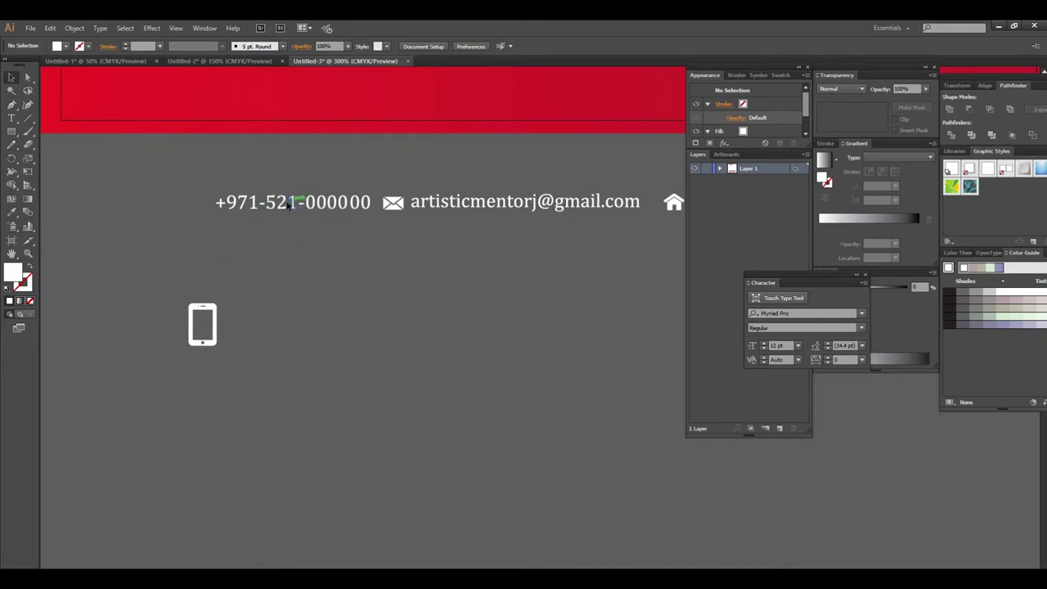
left_click(12, 118)
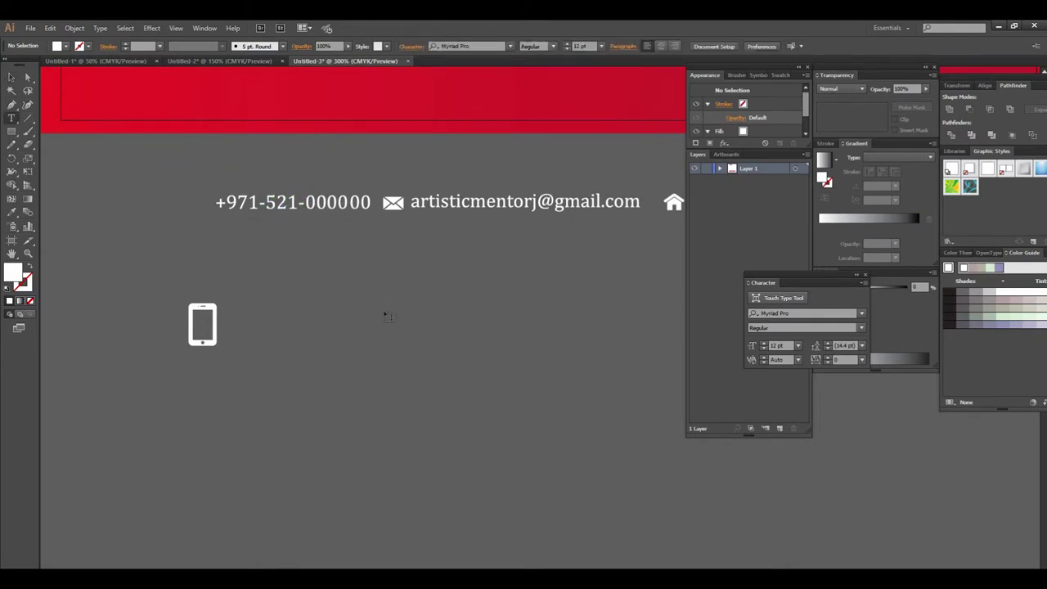
Add the phone-number text beside the icon and make it white with the Eyedropper
left_click_drag(234, 308, 465, 348)
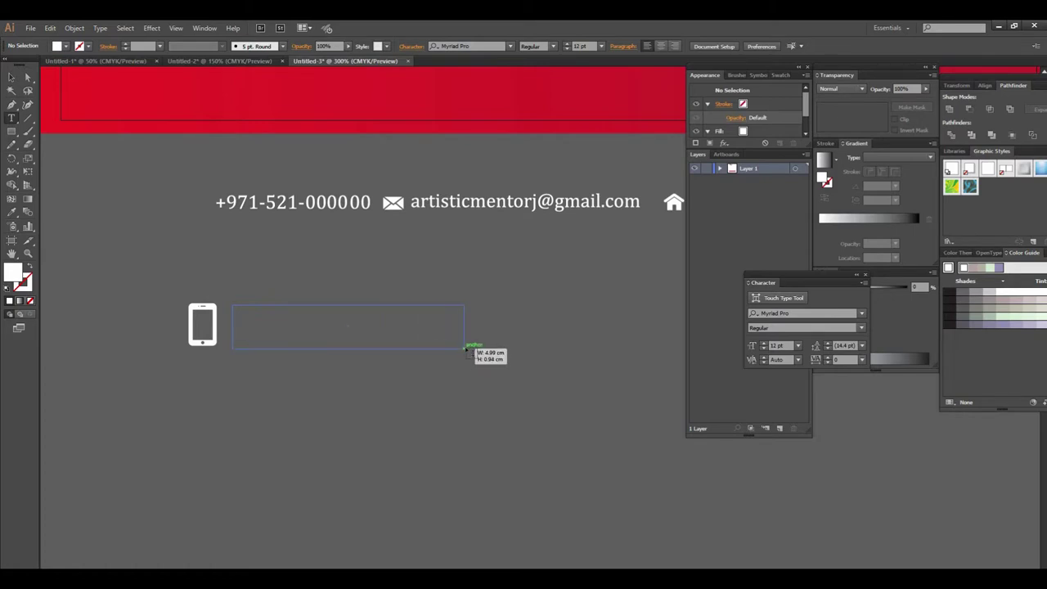
left_click_drag(466, 348, 476, 346)
type("+971-521 0000 00")
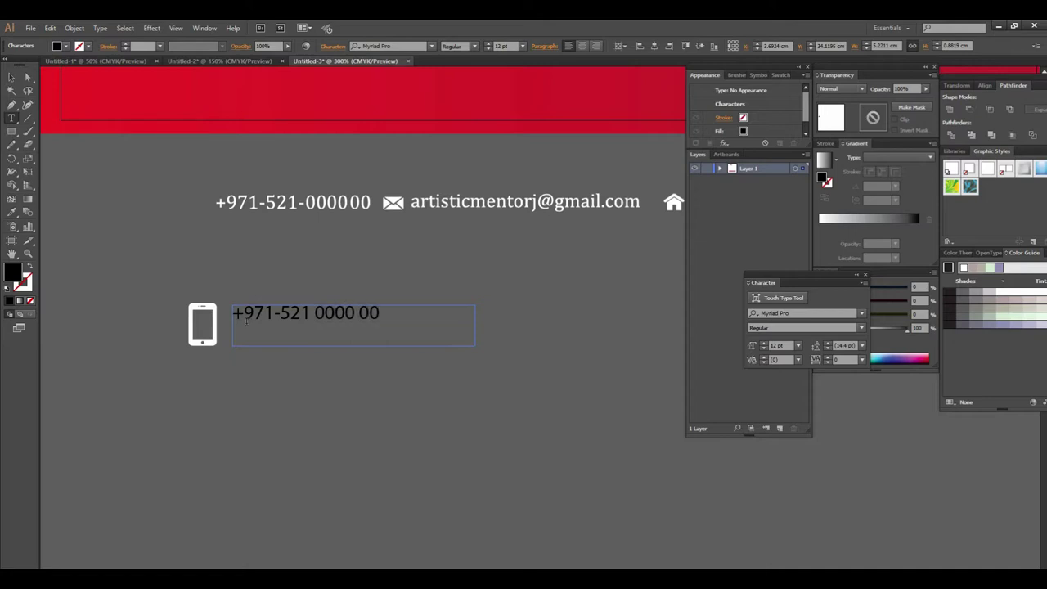
left_click(12, 76)
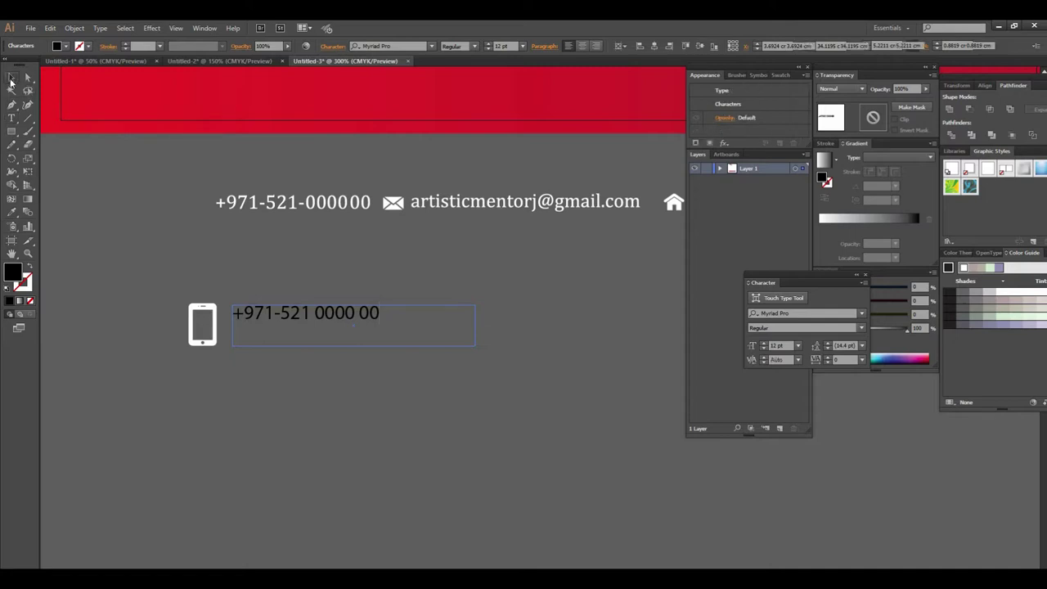
key("i")
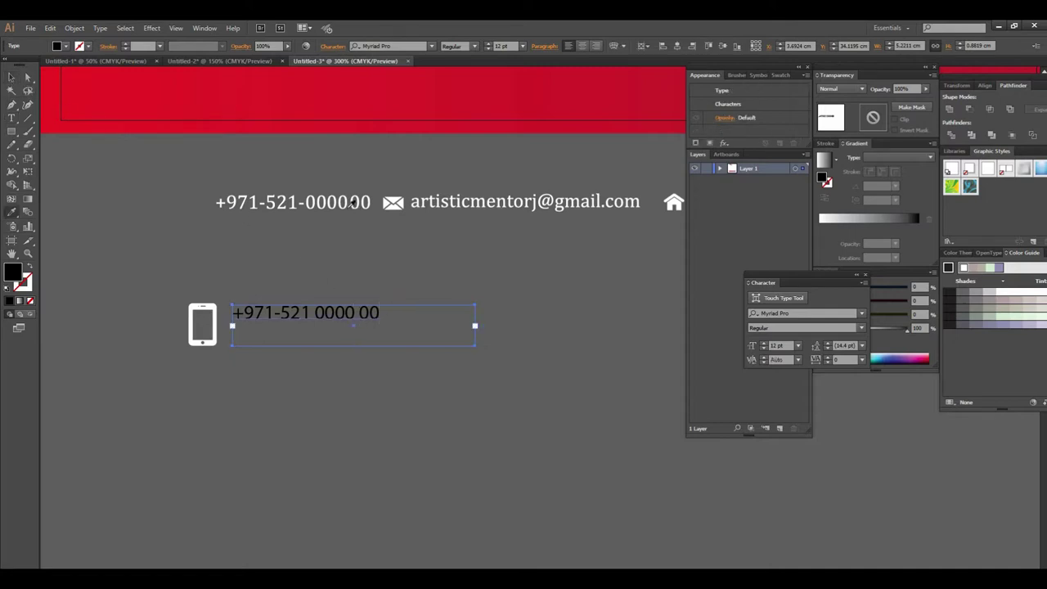
left_click(350, 203)
Convert the phone number to outlines, group it and nudge it into place
left_click(13, 77)
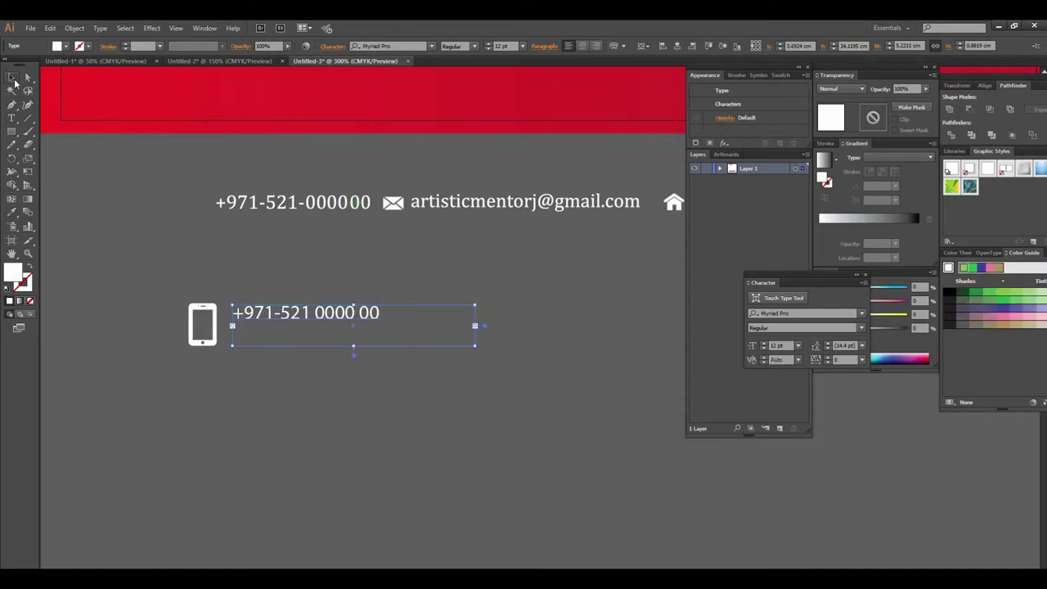
right_click(306, 313)
left_click(346, 389)
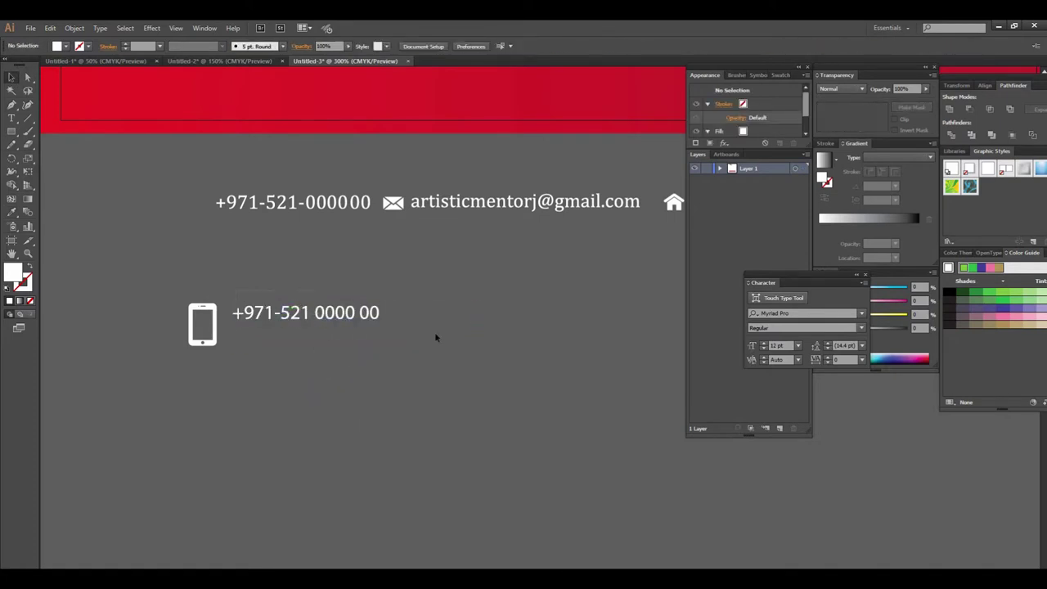
key("ctrl+g")
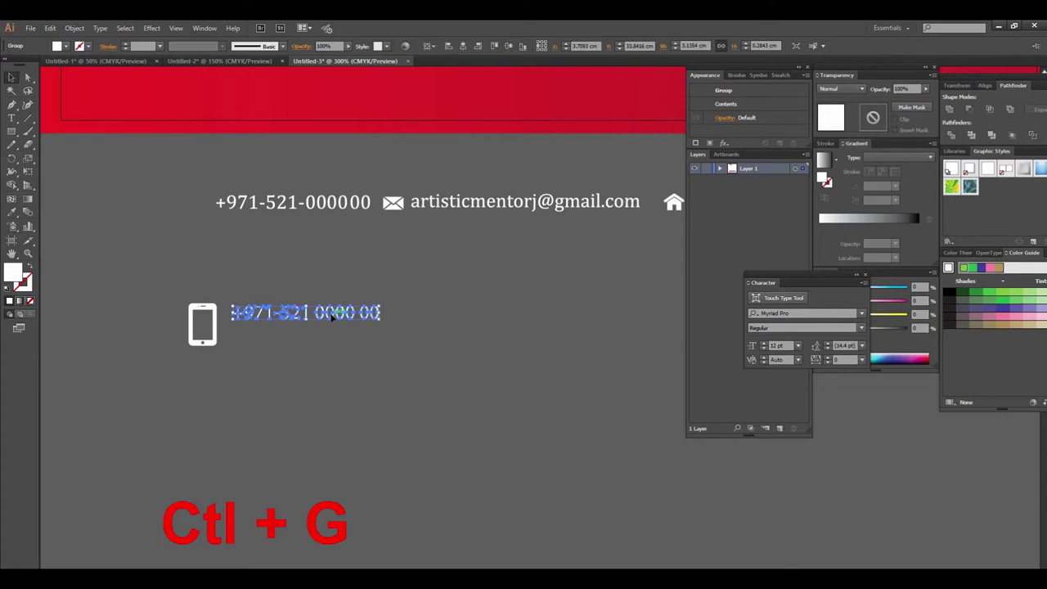
mouse_move(333, 320)
left_mouse_down()
mouse_move(328, 333)
mouse_move(411, 345)
left_mouse_up()
Enlarge the outlined phone-number group
left_click(341, 362)
left_click(372, 326)
left_click(357, 381)
mouse_move(367, 376)
left_mouse_down()
mouse_move(406, 373)
mouse_move(474, 339)
mouse_move(434, 341)
left_mouse_up()
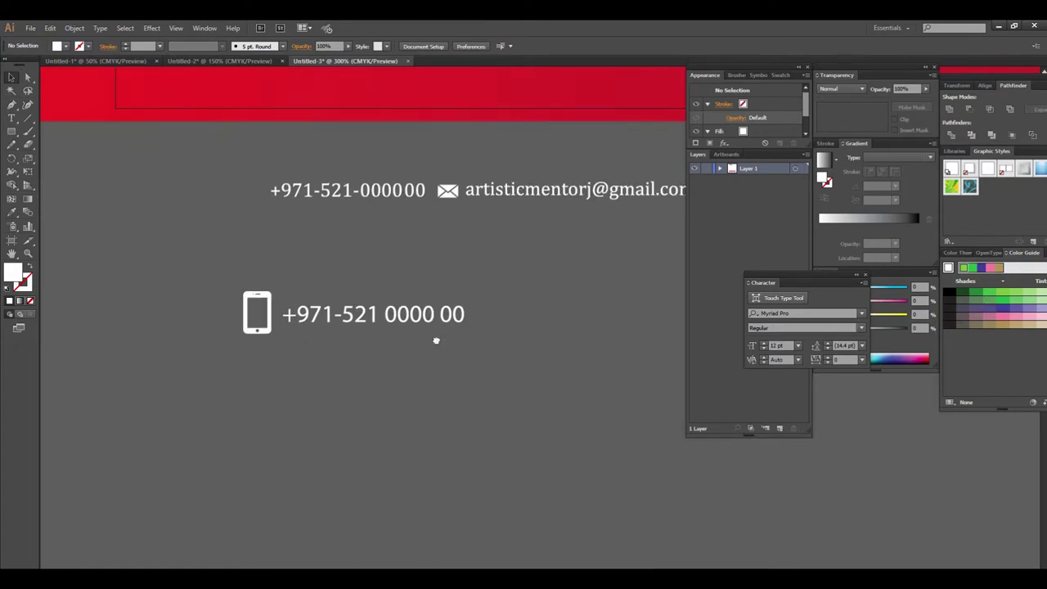
Stack the envelope, house and globe icons in a column below the phone icon
left_click_drag(463, 190, 273, 358)
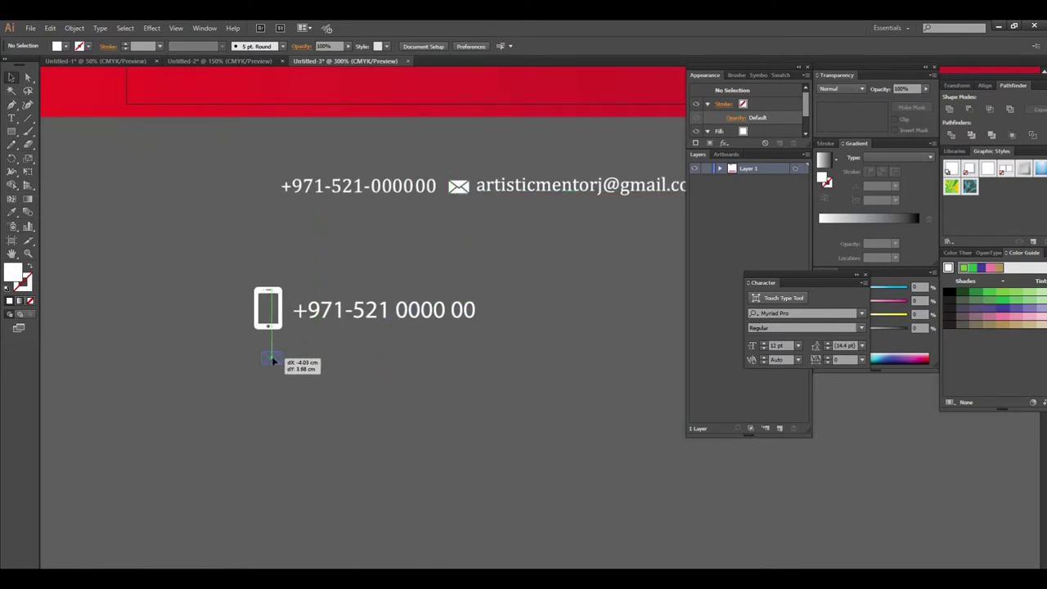
left_click_drag(586, 226, 430, 280)
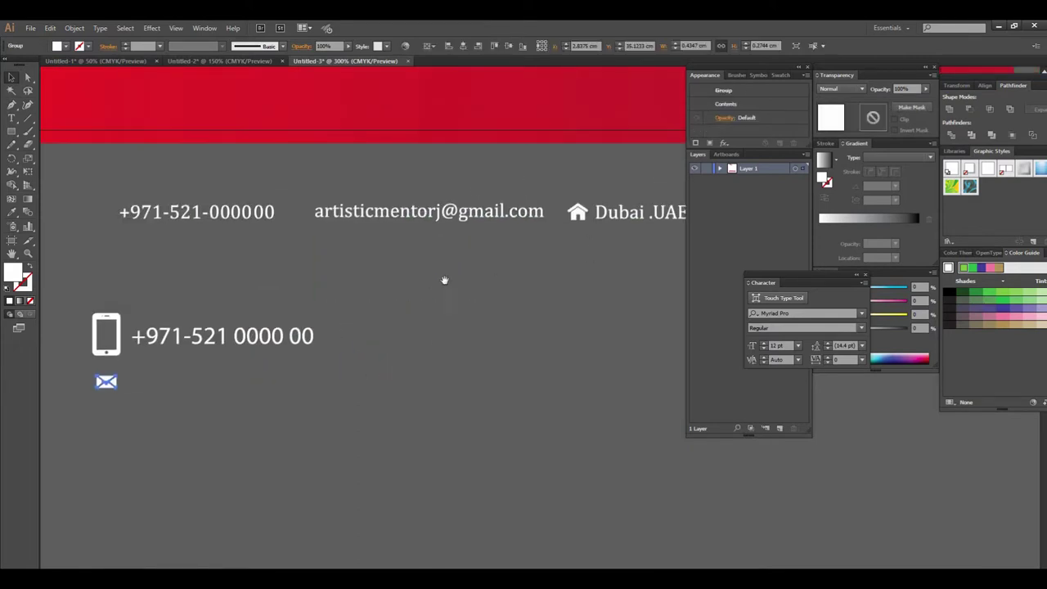
key("ctrl+minus")
mouse_move(540, 281)
left_mouse_down()
mouse_move(237, 411)
mouse_move(237, 430)
left_mouse_up()
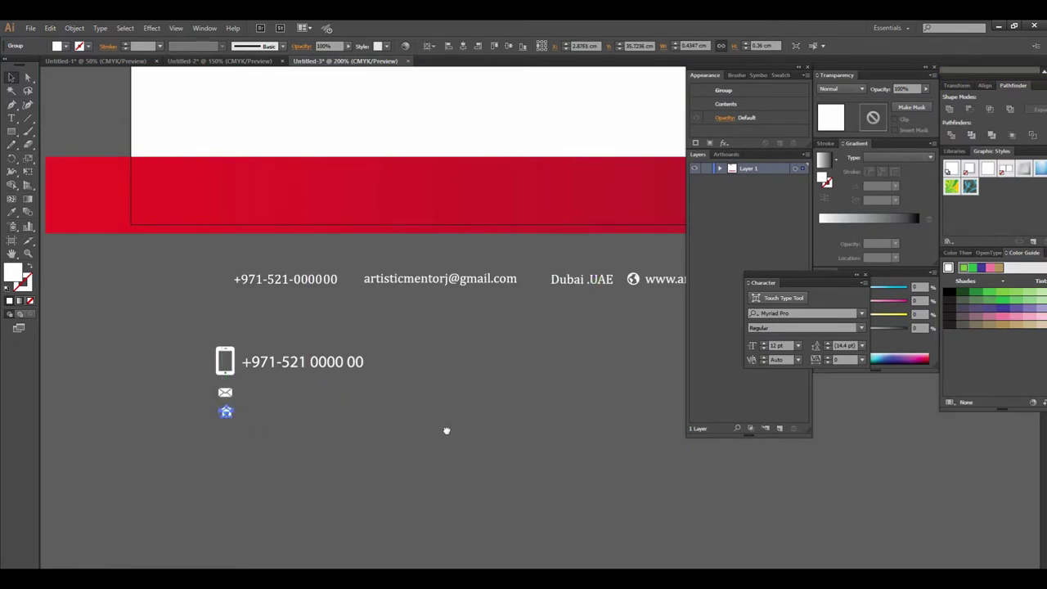
left_click_drag(475, 428, 387, 434)
left_click_drag(546, 288, 135, 440)
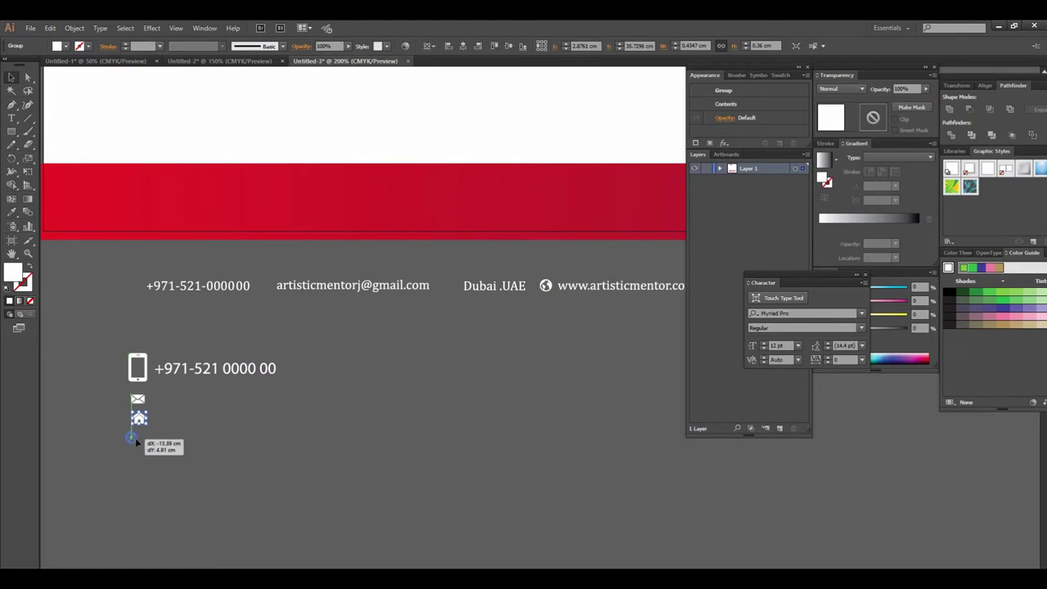
Resize the phone icon to match the other contact icons
scroll(304, 407, "down", 2)
scroll(450, 346, "up", 3)
left_click_drag(423, 334, 357, 334)
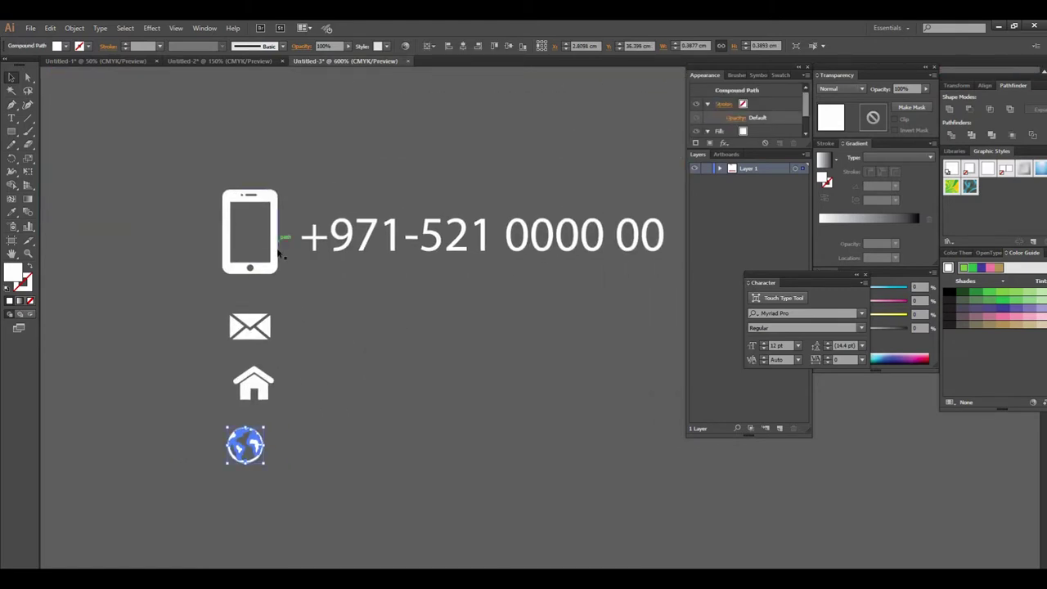
scroll(446, 350, "down", 1)
left_click_drag(472, 330, 352, 336)
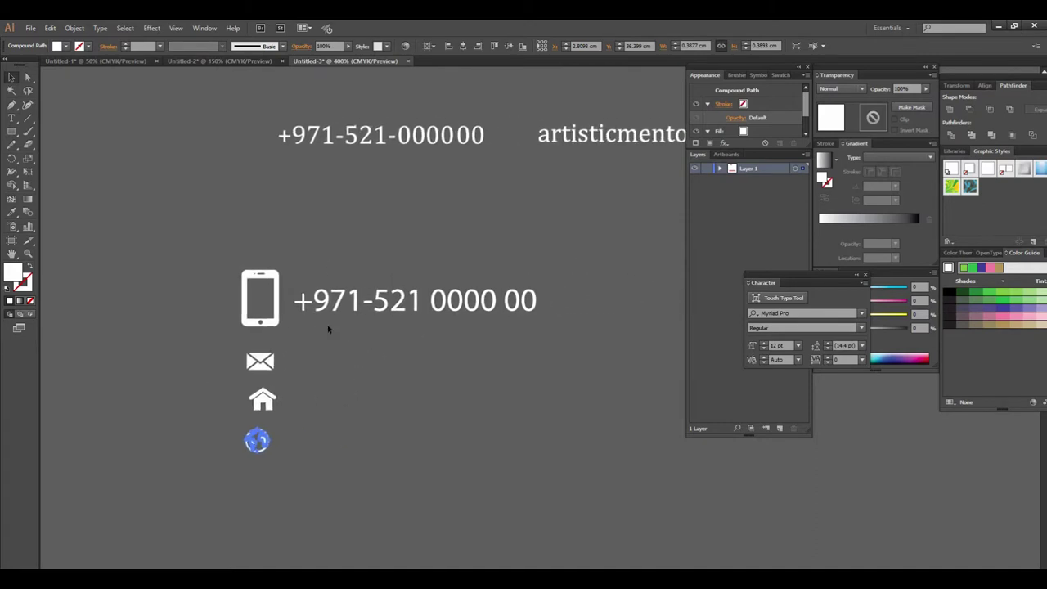
left_click(274, 315)
left_click(278, 306)
left_click_drag(278, 270, 280, 270)
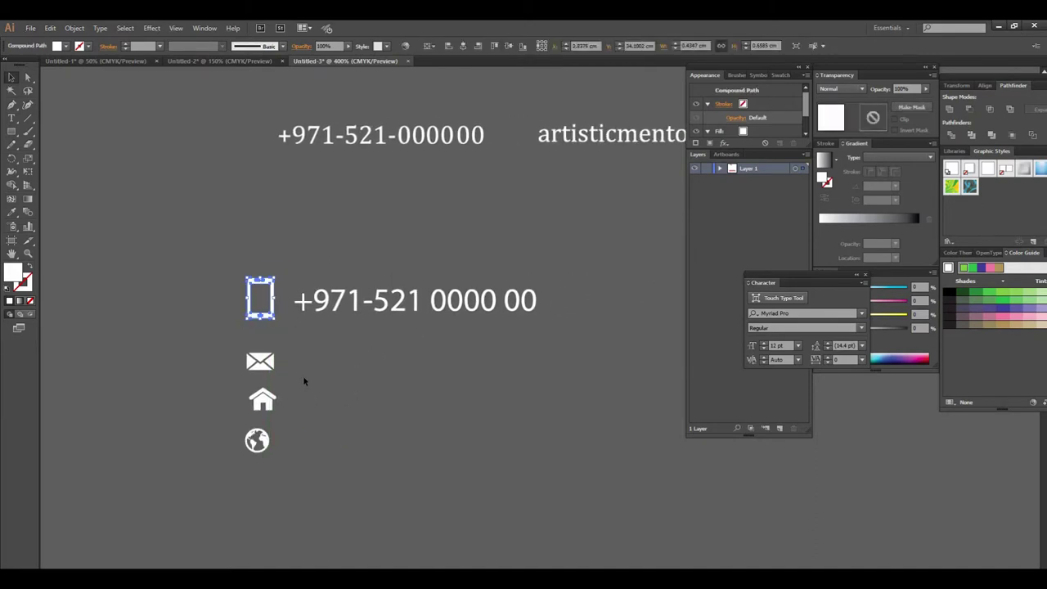
left_click(319, 377)
scroll(363, 381, "down", 1)
scroll(428, 369, "up", 2)
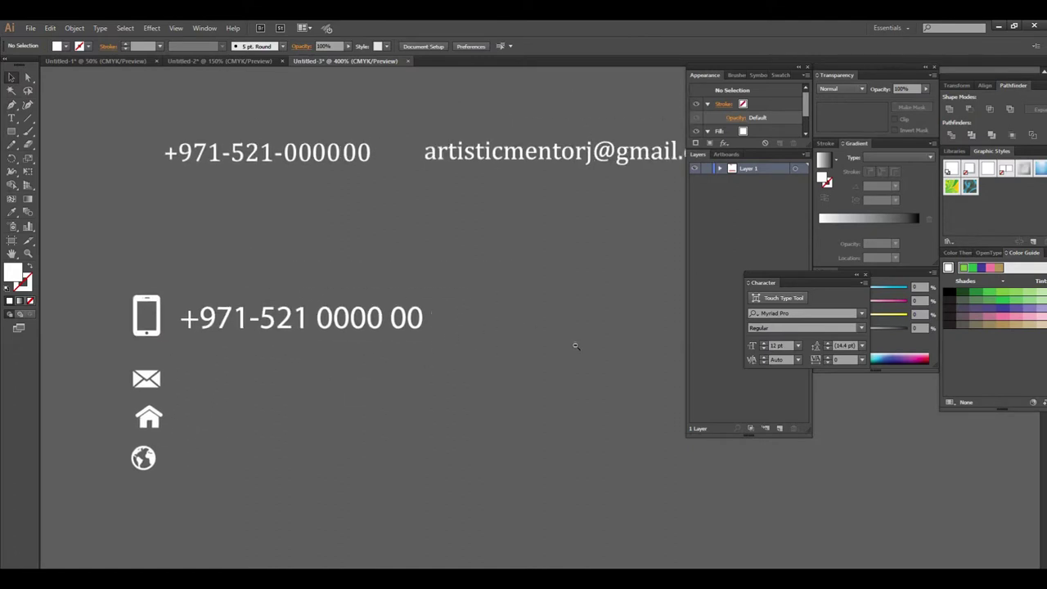
scroll(573, 344, "down", 1)
left_click_drag(524, 353, 438, 368)
Move the e-mail address beside the envelope and Dubai .UAE beside the house icon
left_click_drag(400, 200, 204, 368)
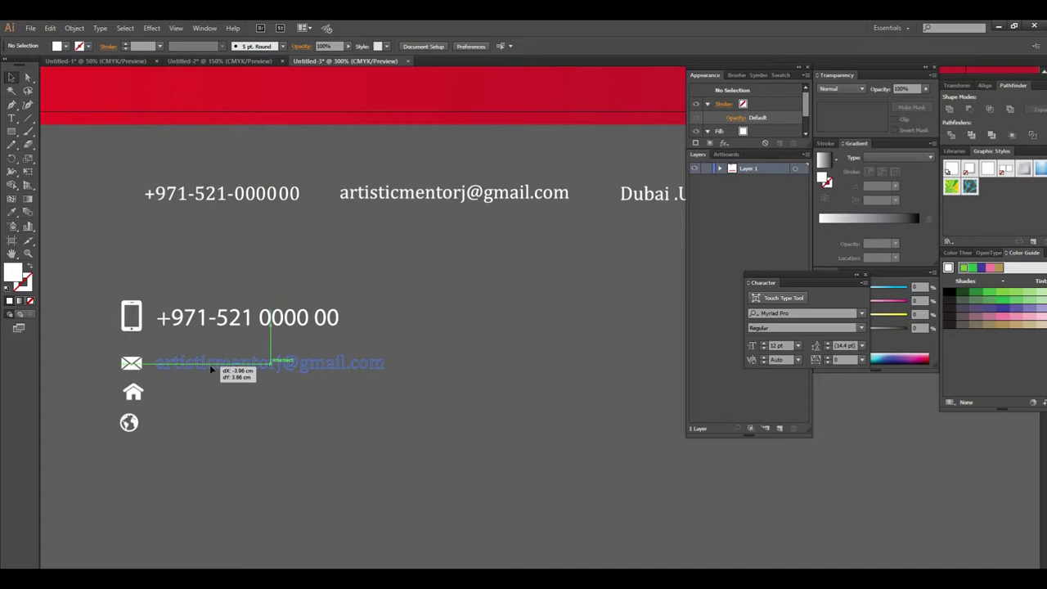
left_click_drag(210, 374, 219, 373)
scroll(520, 315, "down", 2)
left_click(520, 315, "alt")
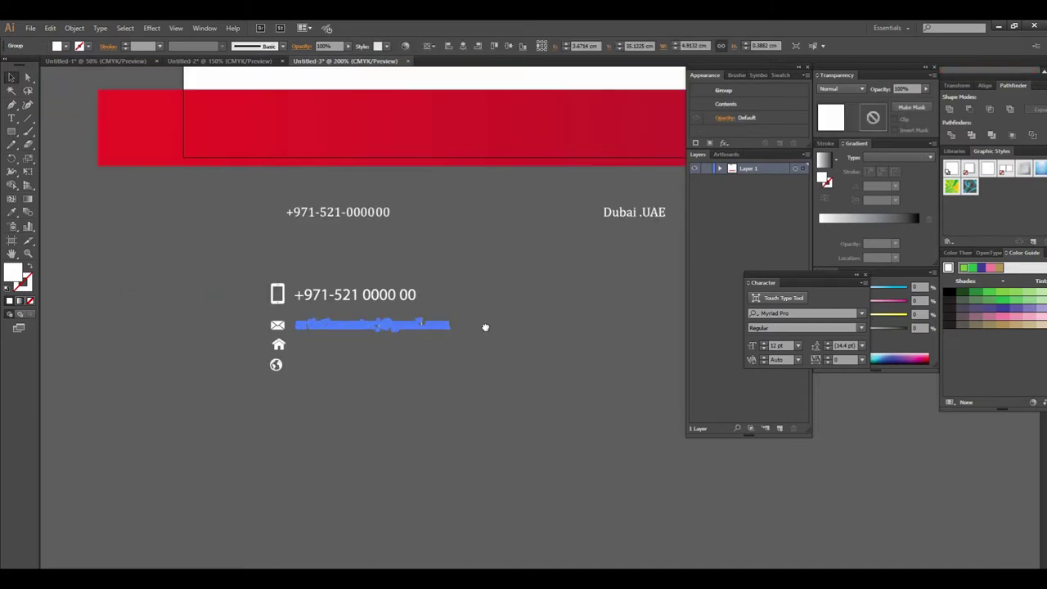
scroll(491, 327, "right", 2)
mouse_move(547, 234)
left_mouse_down()
mouse_move(238, 352)
mouse_move(241, 362)
left_mouse_up()
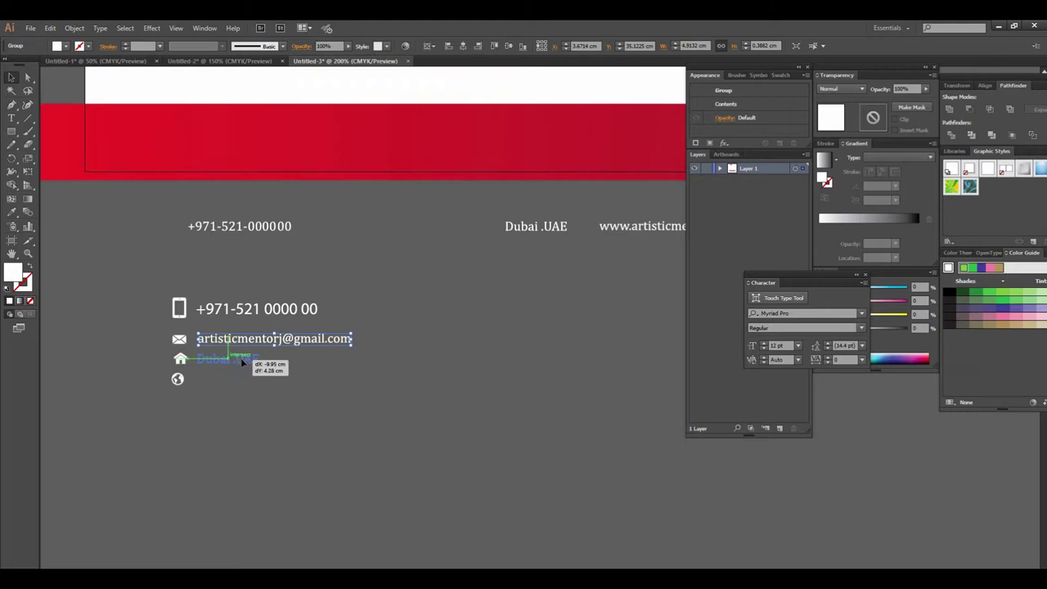
left_click_drag(241, 358, 240, 358)
Place the website address beside the globe icon and check the column at 600%
scroll(570, 242, "right", 2)
left_click_drag(551, 241, 145, 399)
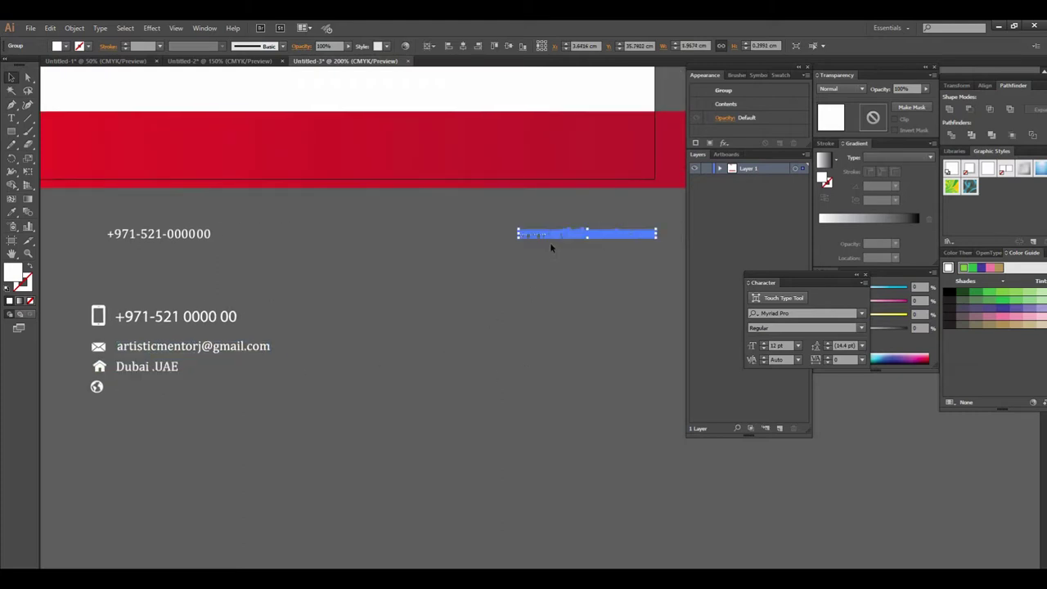
left_click_drag(145, 398, 146, 393)
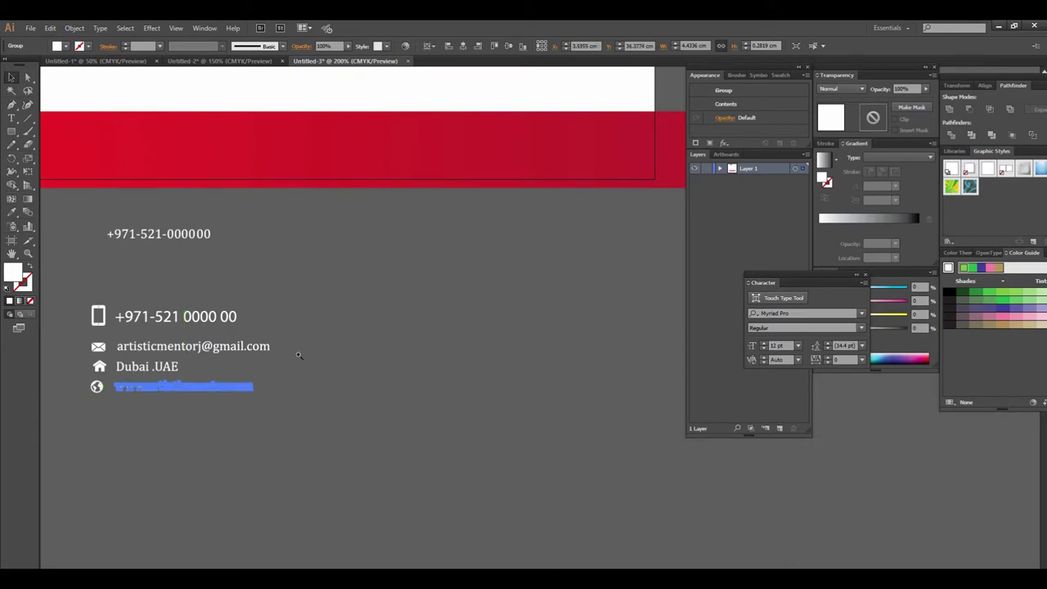
key("ctrl+plus")
key("ctrl+plus")
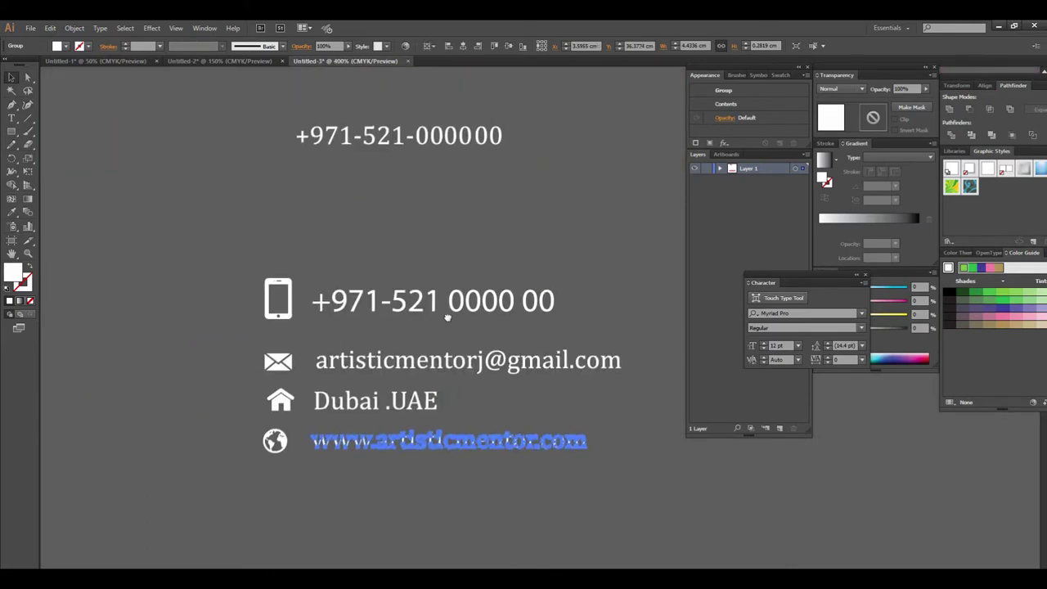
key("ctrl+plus")
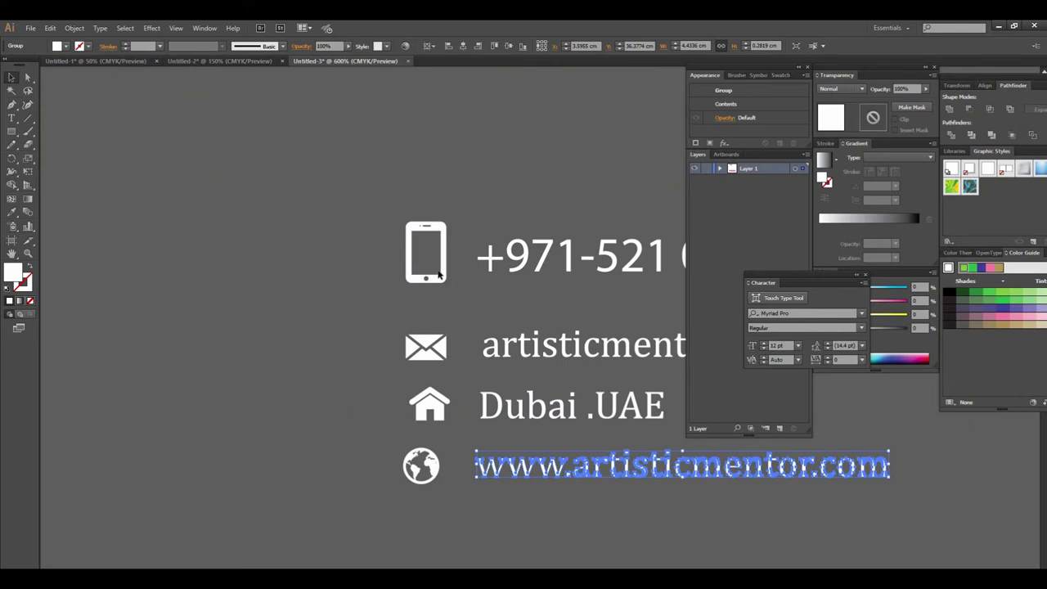
left_click(425, 249)
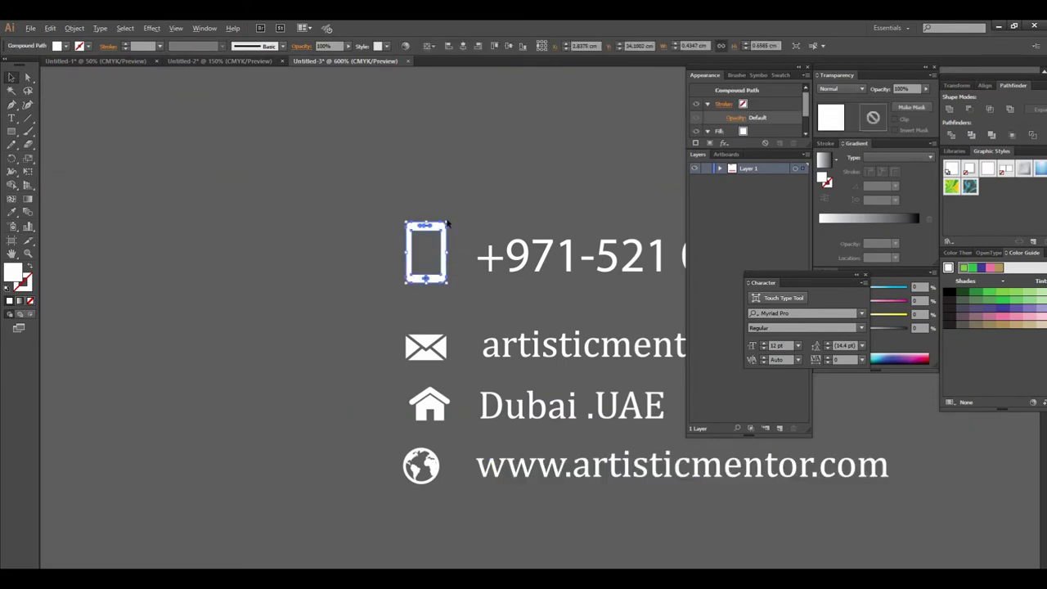
left_click(465, 304)
scroll(341, 362, "right", 2)
scroll(327, 328, "right", 2)
scroll(328, 241, "right", 4)
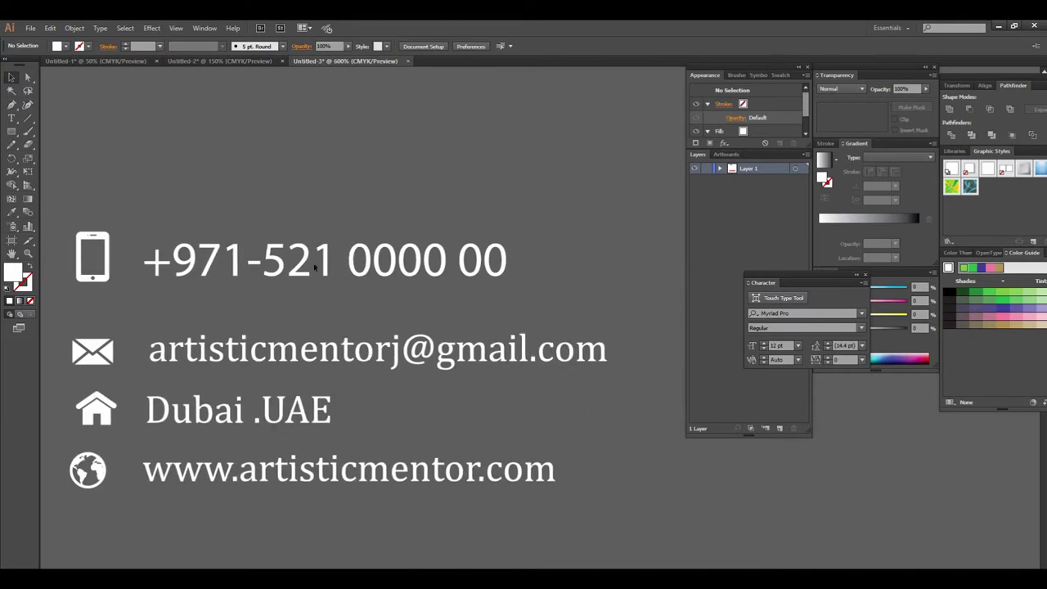
left_click_drag(442, 543, 490, 425)
Distribute the four contact text lines evenly by vertical centre, aligned to the selection
scroll(507, 409, "left", 1)
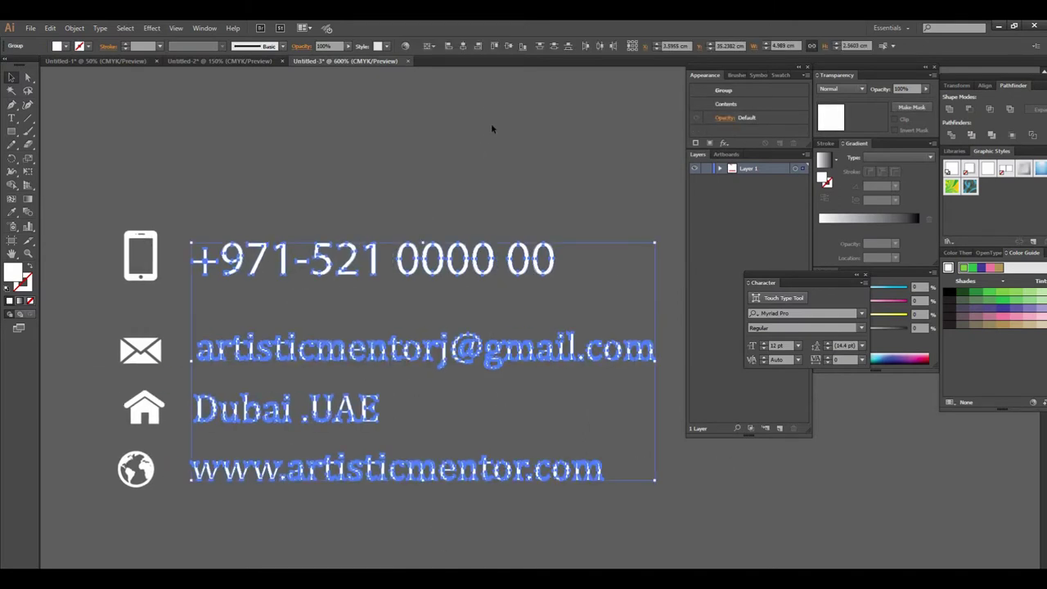
left_click(553, 48)
key("ctrl+z")
left_click(427, 47)
left_click(446, 60)
left_click(553, 48)
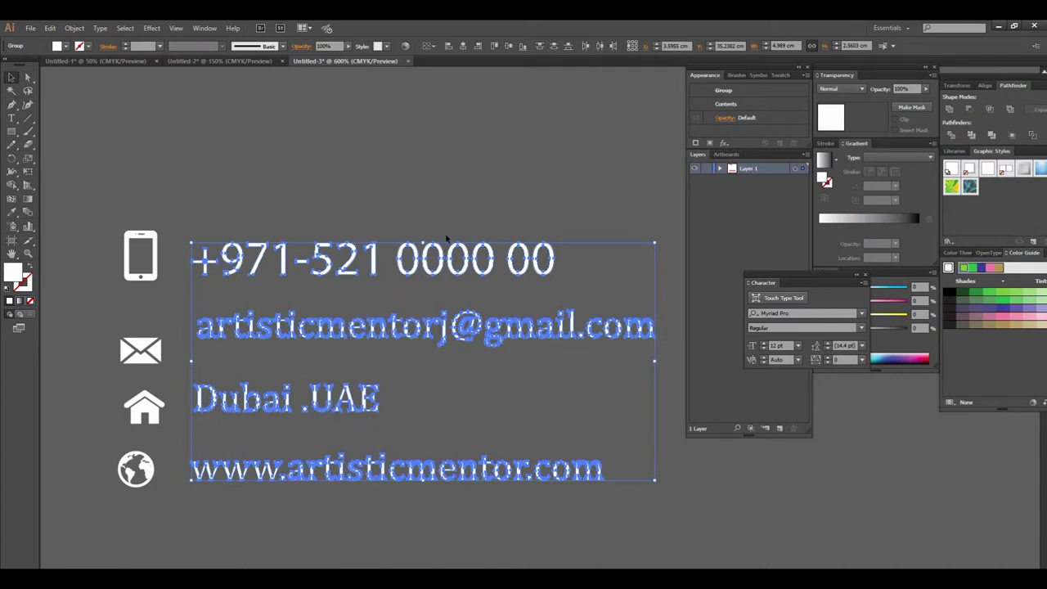
key("ctrl+minus")
Move the phone, envelope and house icons snugly beside their contact lines
left_click_drag(456, 368, 393, 399)
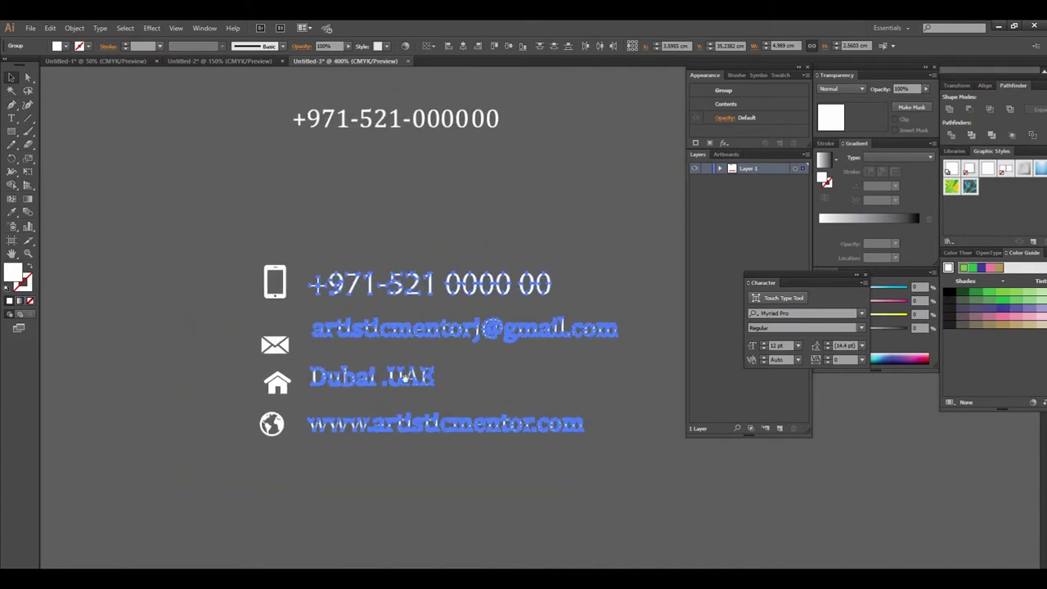
mouse_move(279, 293)
left_mouse_down()
mouse_move(297, 294)
mouse_move(298, 328)
left_mouse_up()
left_click_drag(282, 388, 297, 376)
left_click_drag(278, 432, 296, 431)
left_click(288, 342)
Align the four contact icons on one horizontal centre and group the e-mail icon with its line
left_click_drag(264, 255, 304, 442)
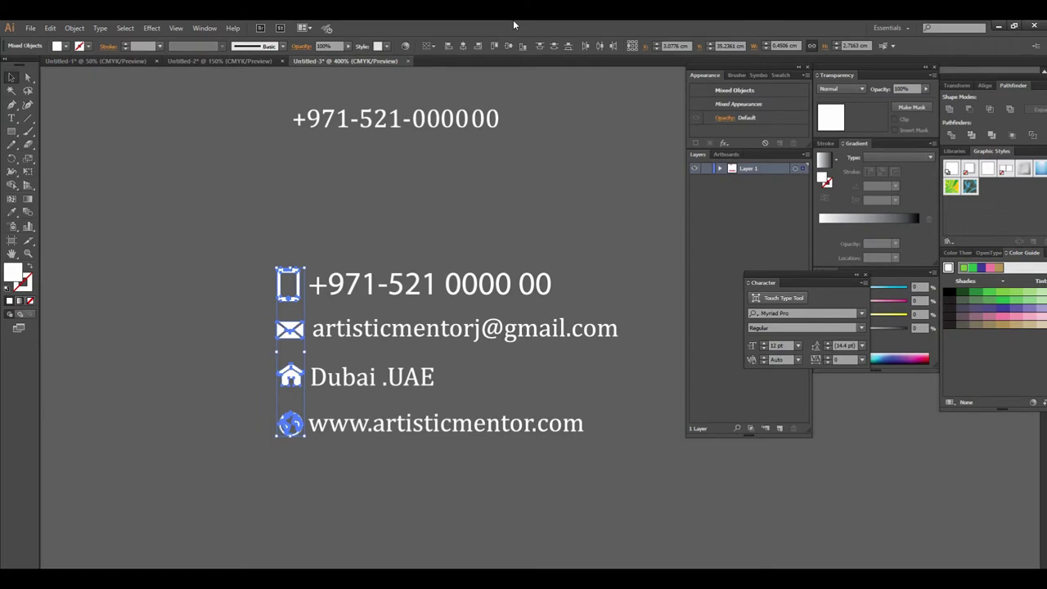
left_click(462, 45)
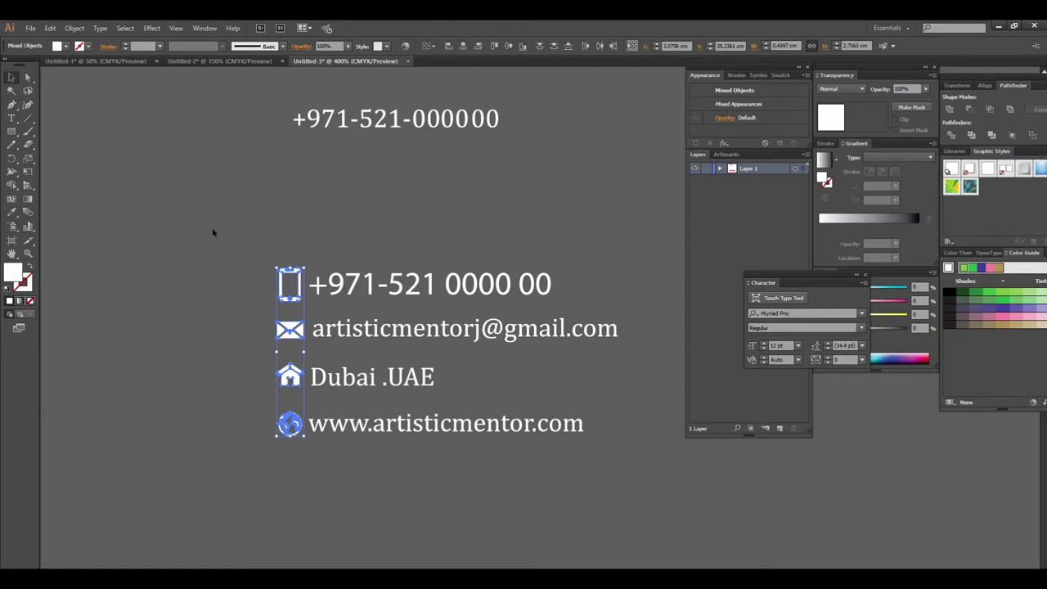
left_click(540, 425, "shift")
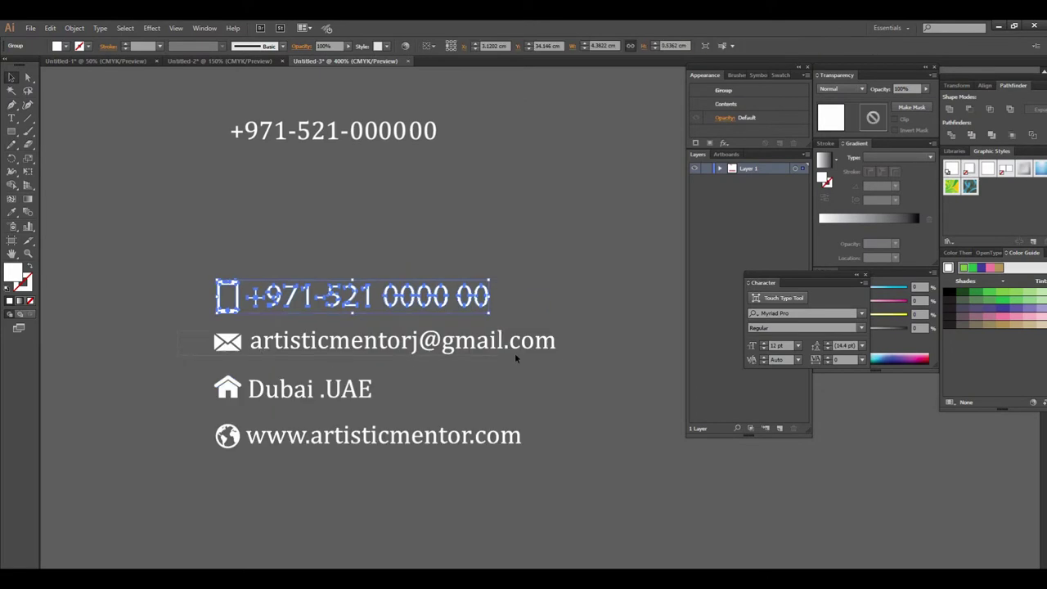
left_click(513, 352)
key("ctrl+g")
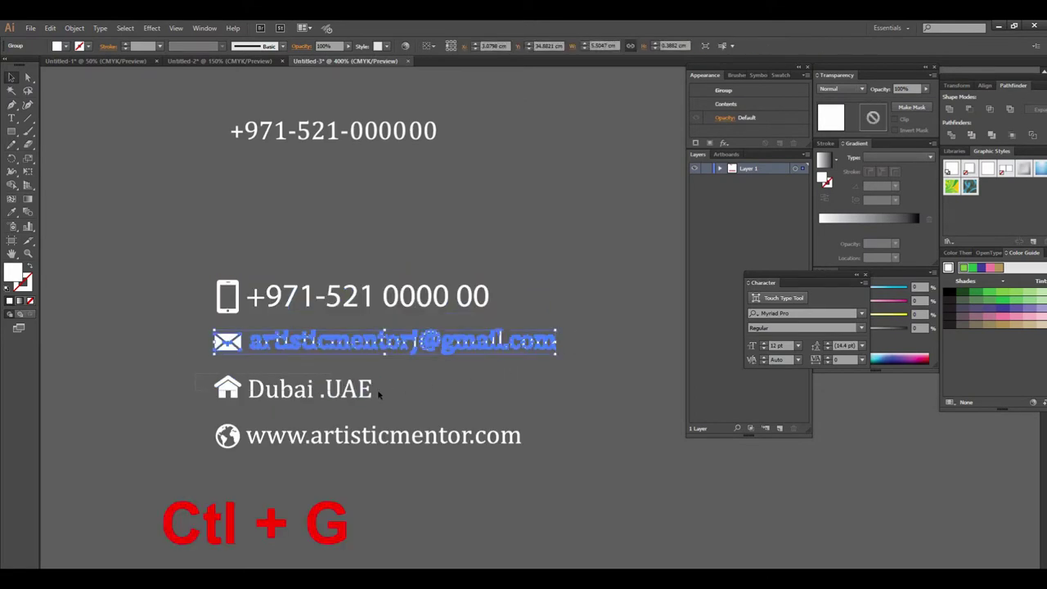
Group the remaining icons with their text lines and align the four contact rows
left_click(360, 390)
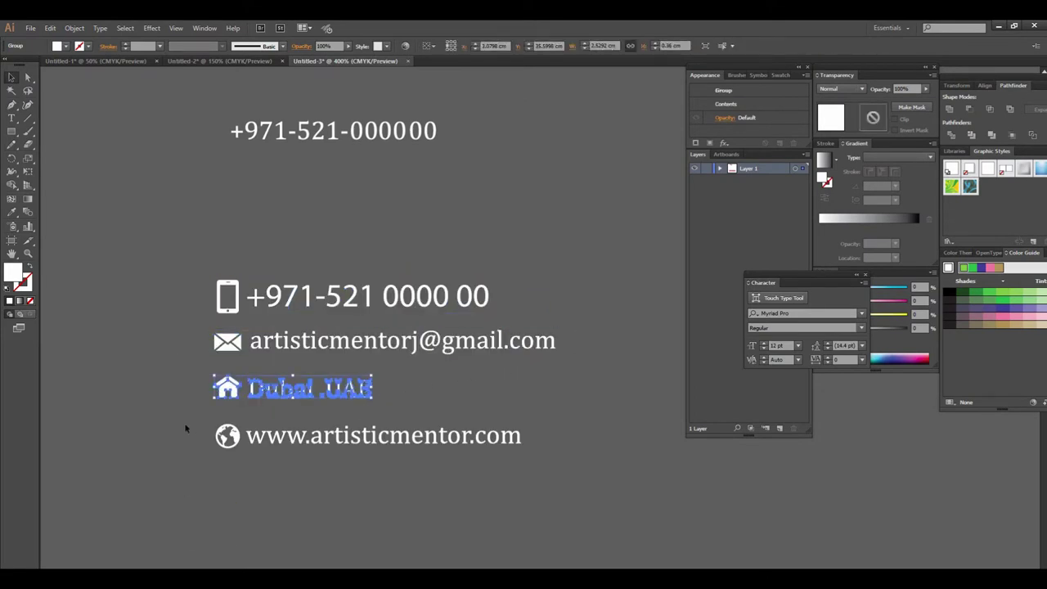
left_click(519, 443)
key("ctrl+g")
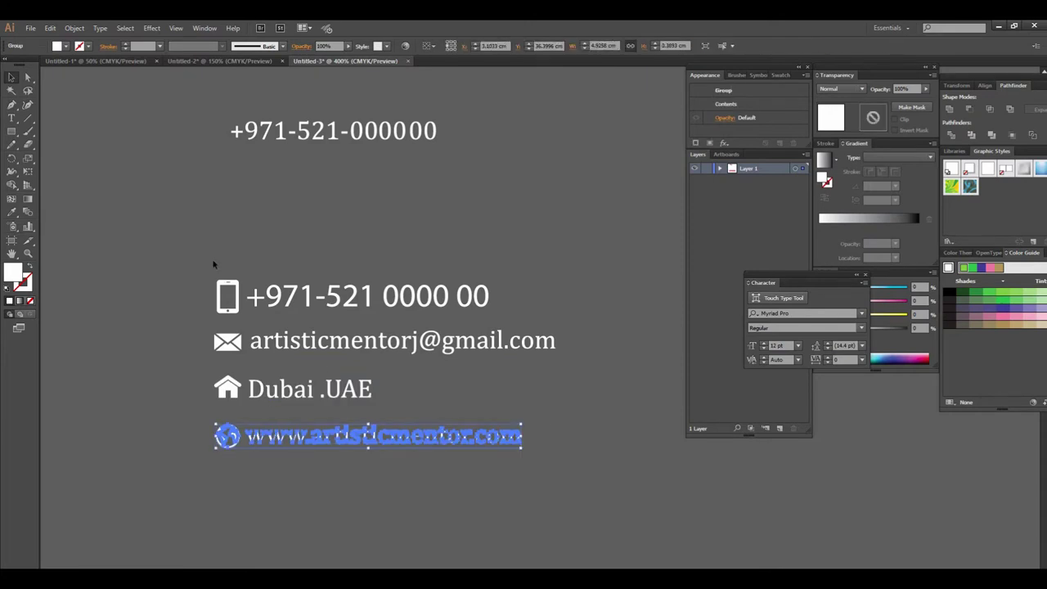
left_click_drag(581, 454, 368, 187)
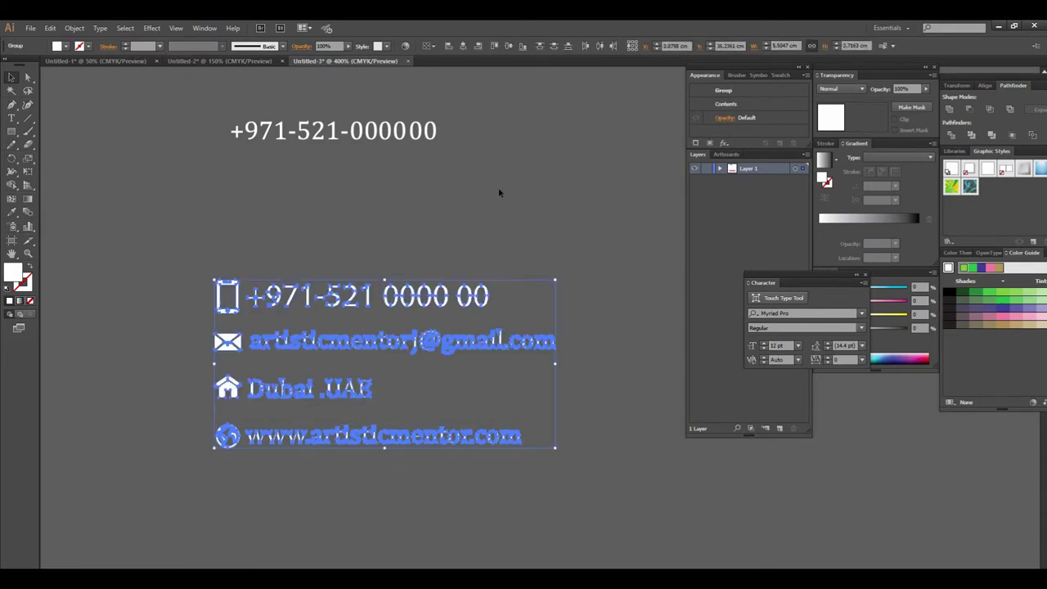
left_click(553, 47)
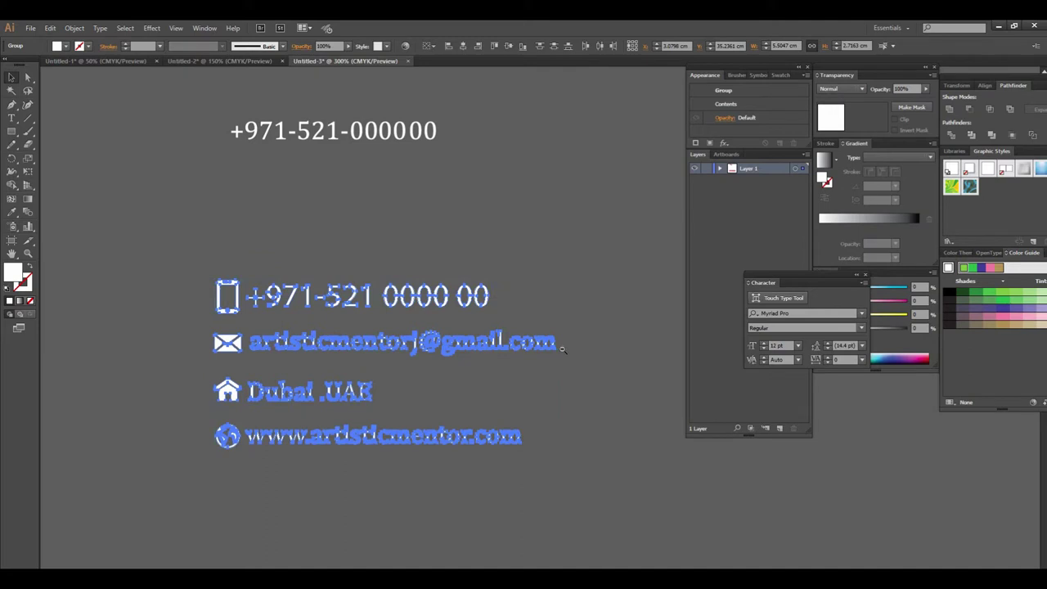
Duplicate the four-line contact block up beside the red footer bar
key("ctrl+minus")
key("ctrl+minus")
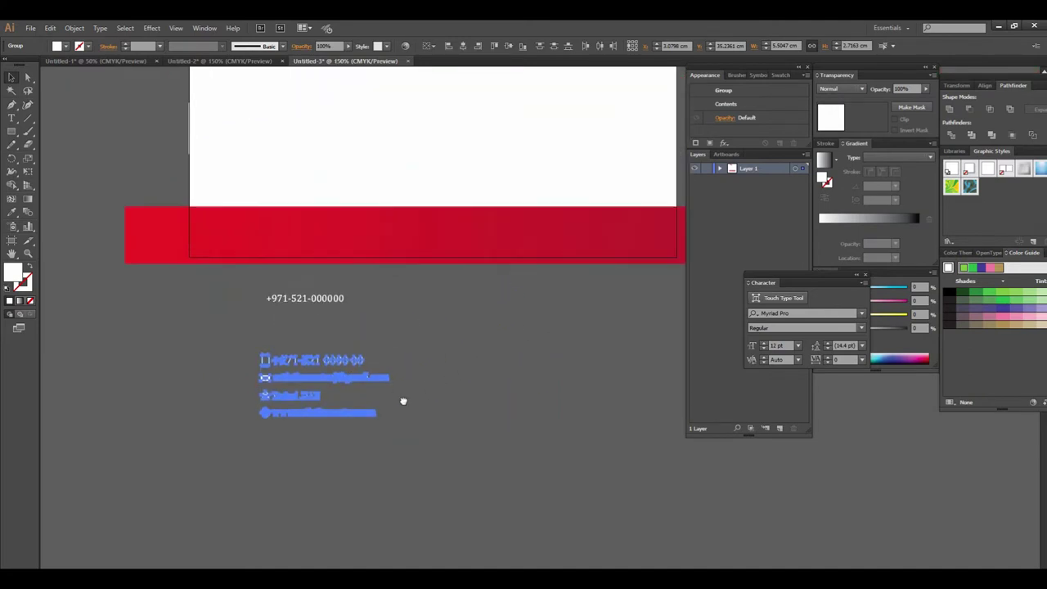
key("ctrl+minus")
key("ctrl+minus")
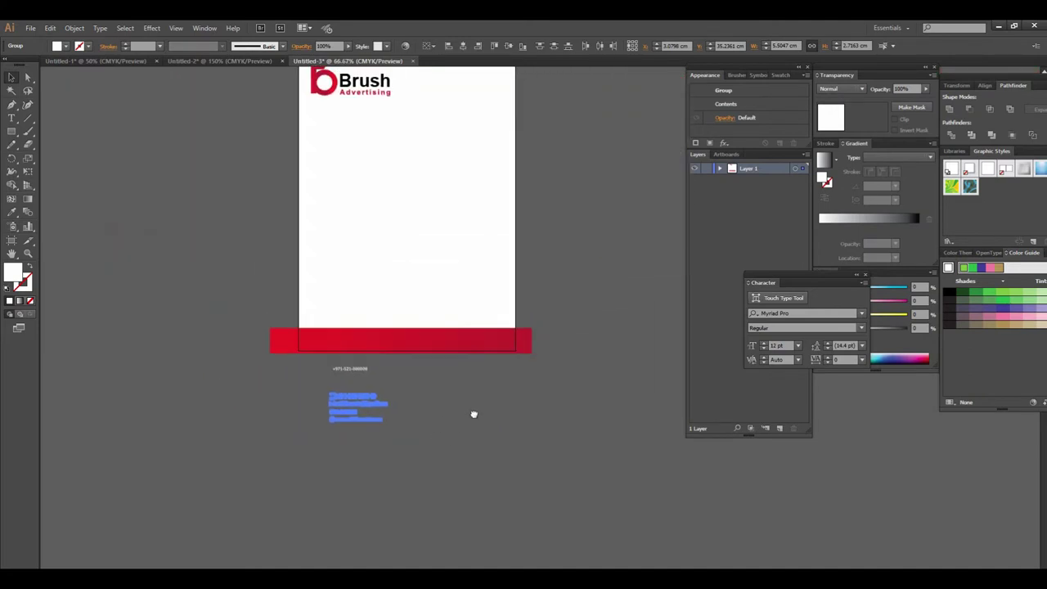
left_click_drag(472, 402, 472, 415)
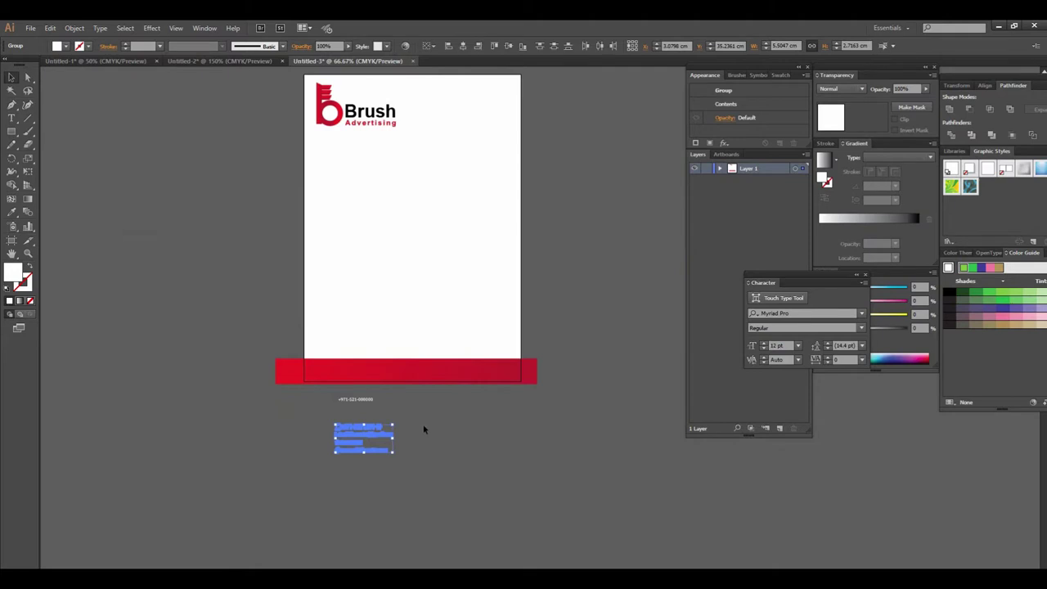
left_click_drag(477, 404, 409, 398)
key("ctrl+plus")
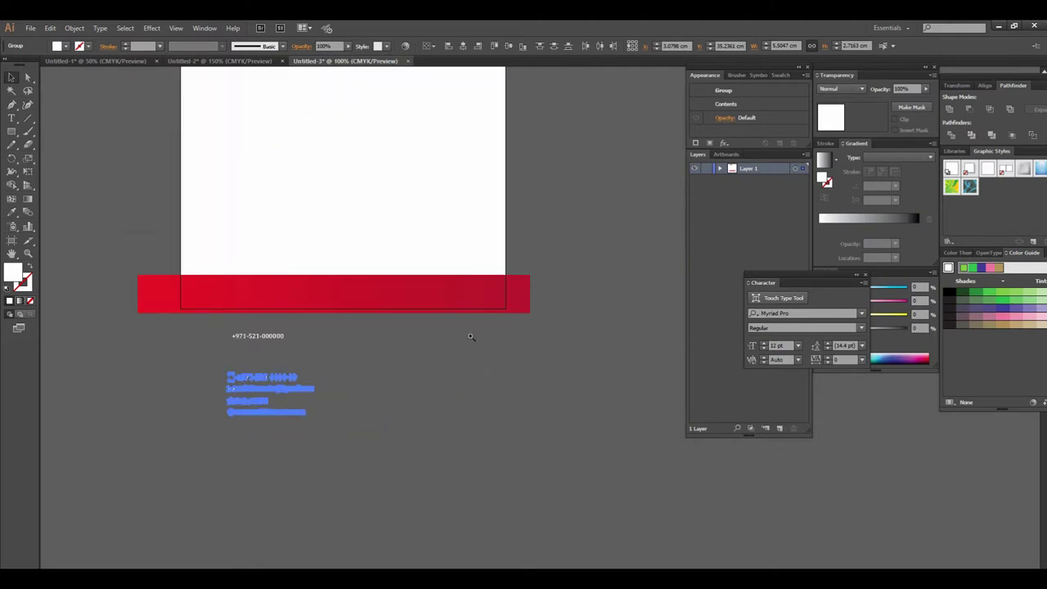
key("ctrl+plus")
left_click_drag(264, 388, 454, 365)
left_click_drag(370, 424, 457, 429)
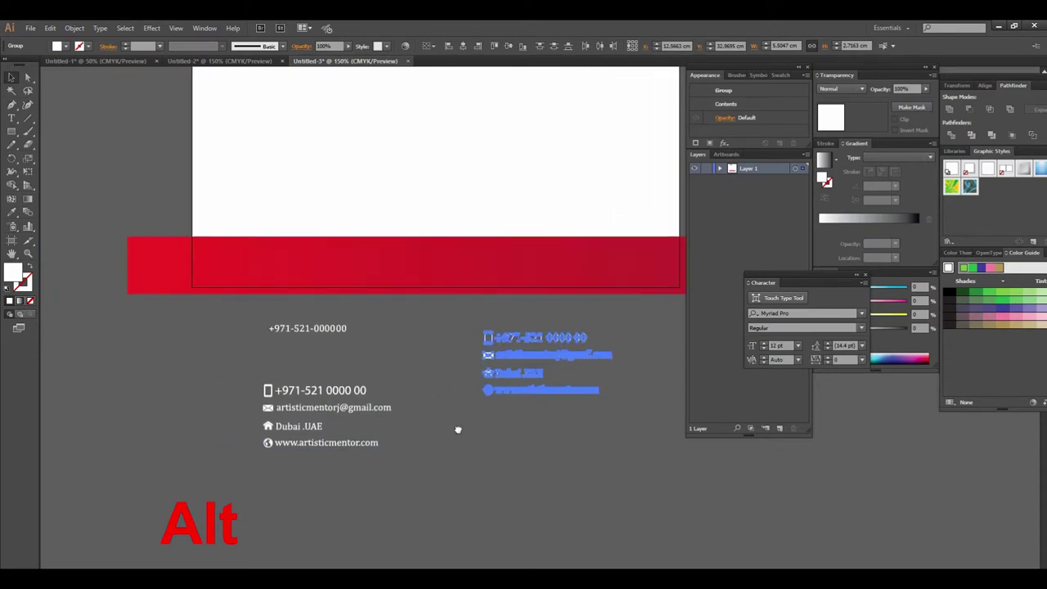
left_click(463, 436)
Line up phone, e-mail, Dubai .UAE and website in one row on the red bar, all selected
left_click_drag(502, 344, 260, 267)
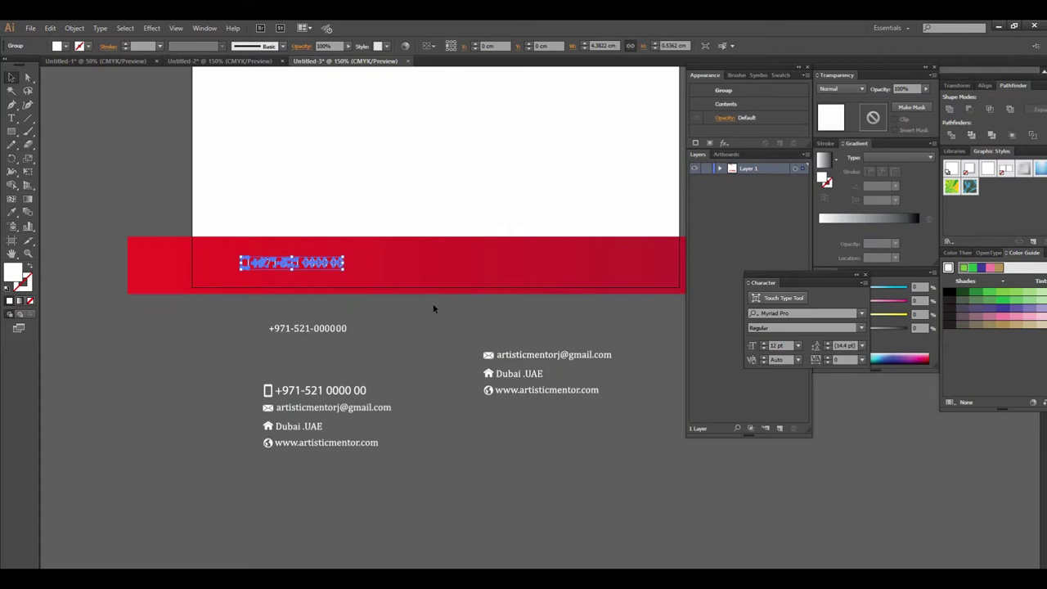
left_click_drag(525, 351, 395, 265)
left_click_drag(533, 373, 528, 263)
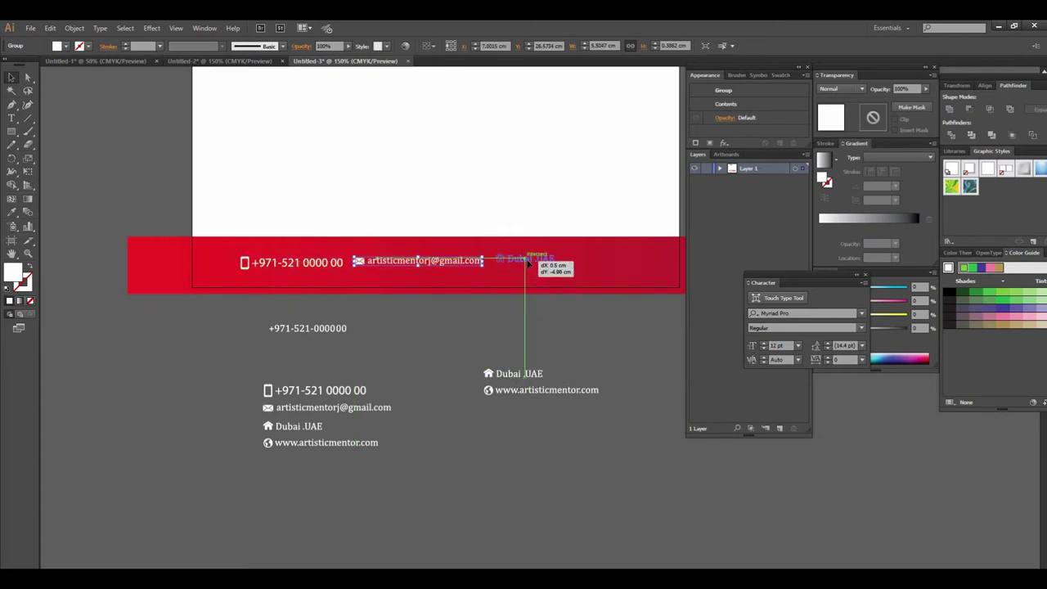
left_click_drag(527, 264, 526, 263)
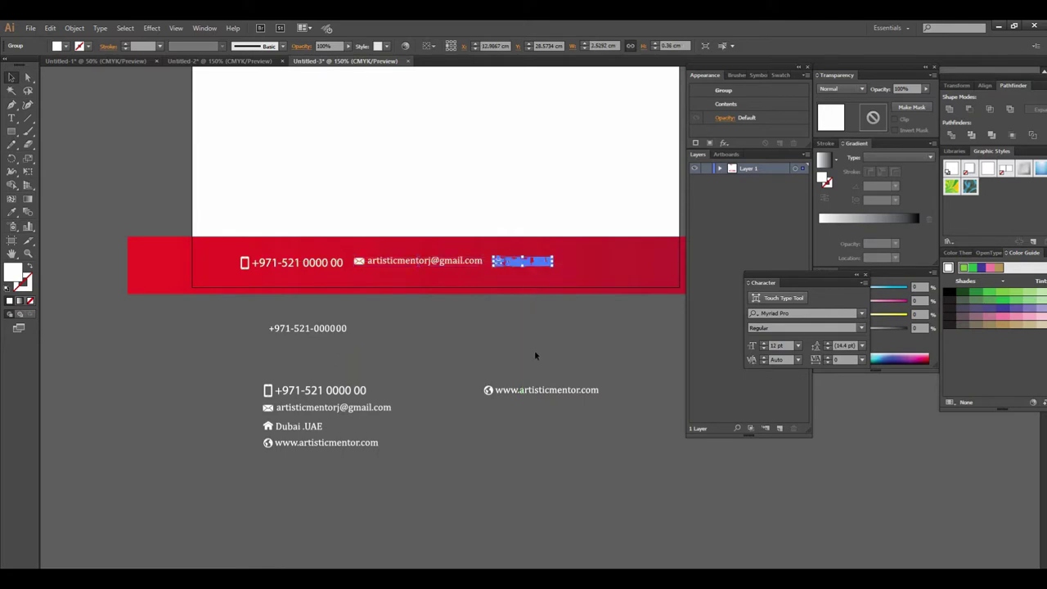
left_click_drag(540, 391, 612, 265)
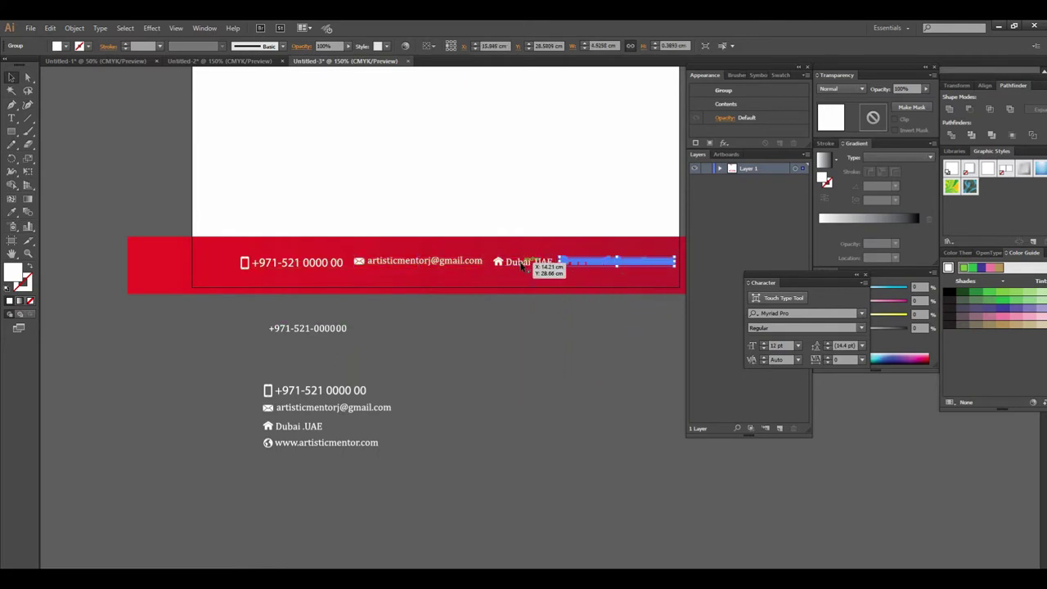
left_click(524, 263, "shift")
left_click(421, 261, "shift")
left_click(329, 265, "shift")
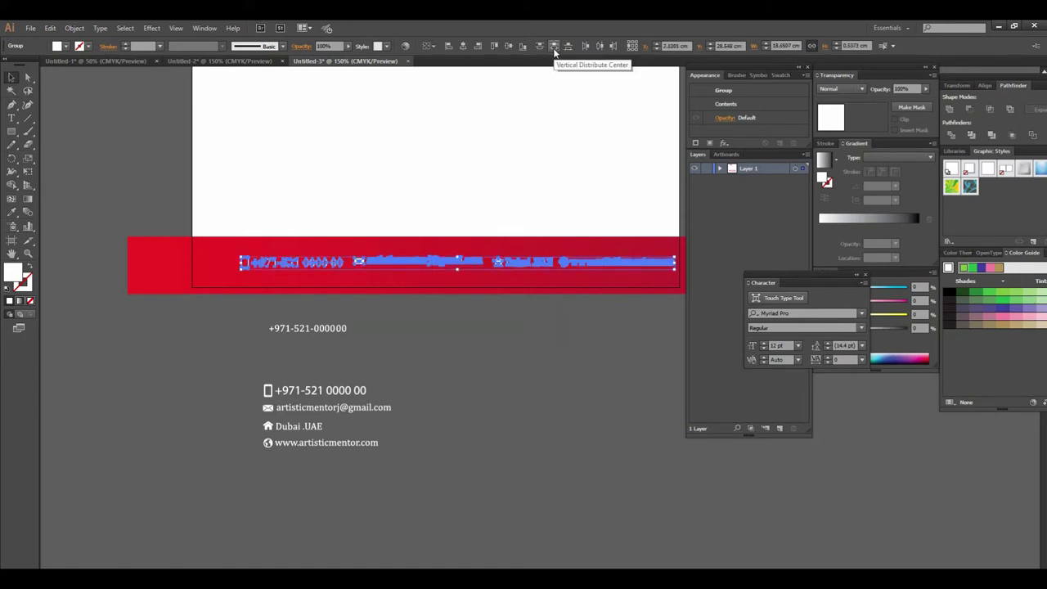
Group the four footer contact items and centre the group horizontally on the artboard
left_click_drag(556, 245, 453, 283)
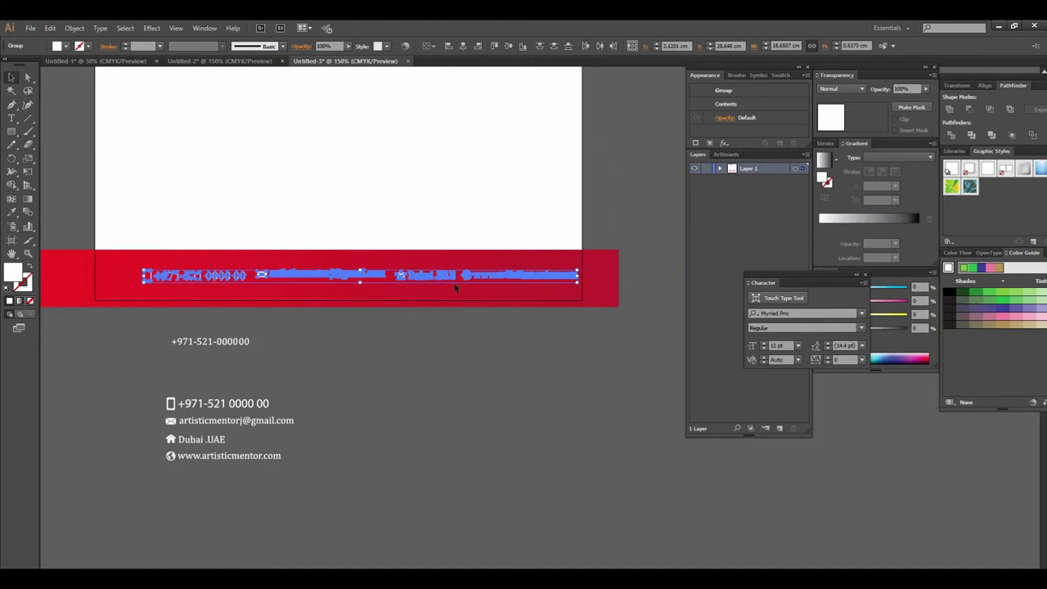
right_click(387, 275)
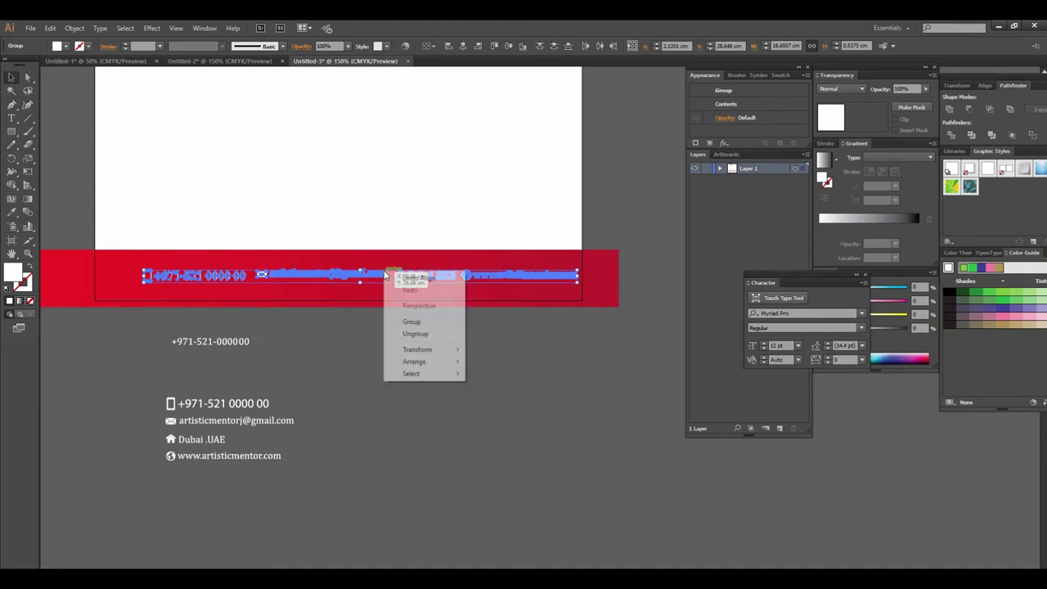
left_click(434, 326)
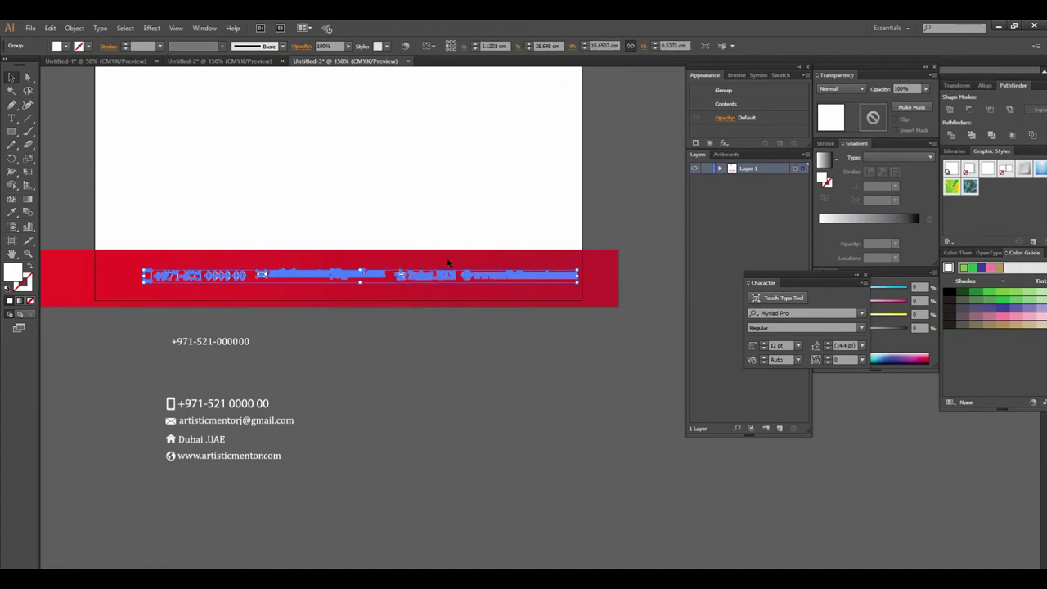
right_click(397, 274)
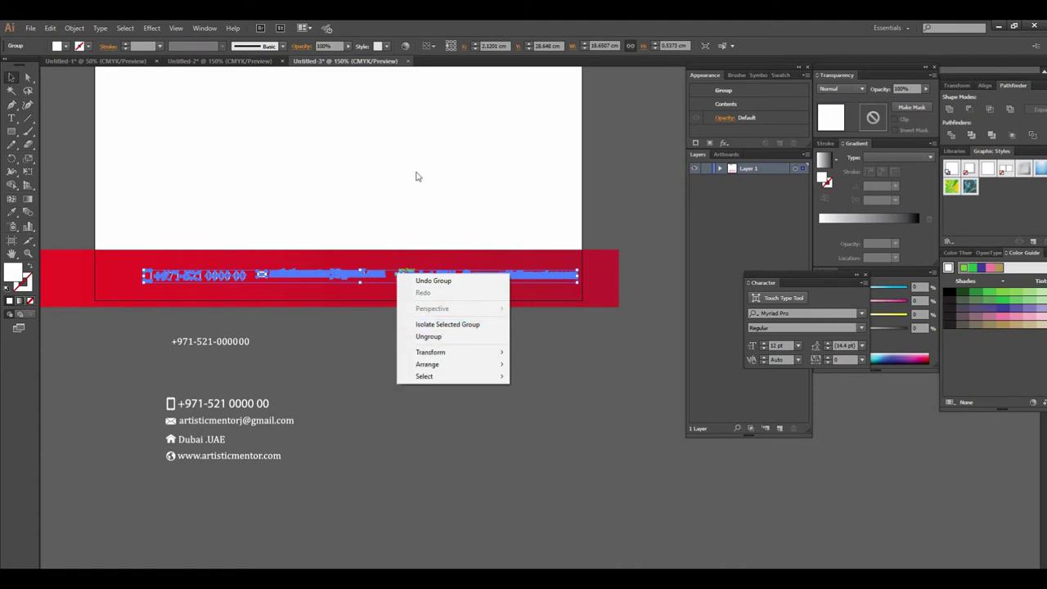
left_click(472, 130)
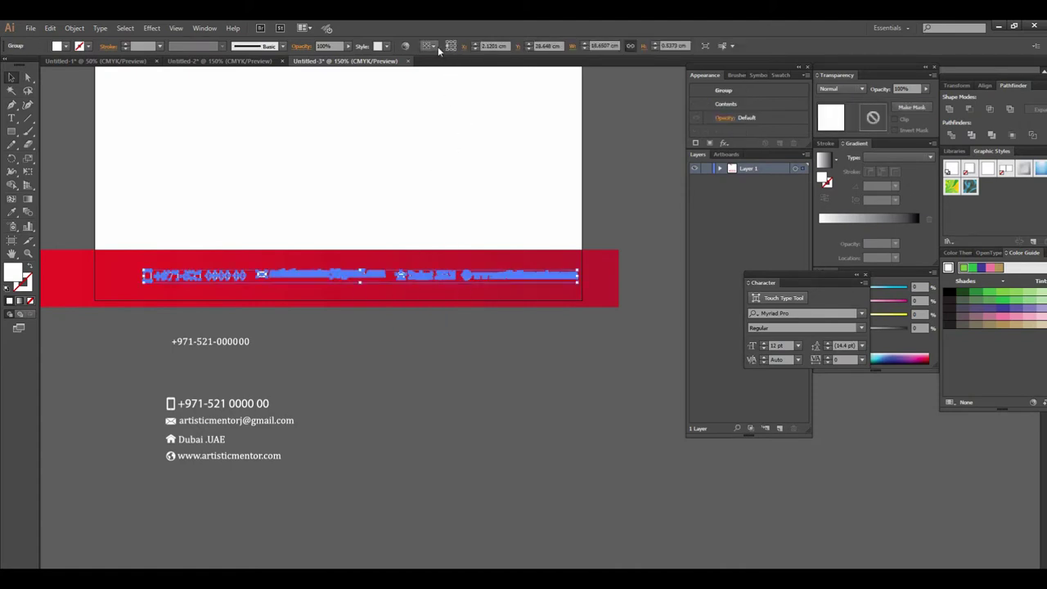
left_click(428, 45)
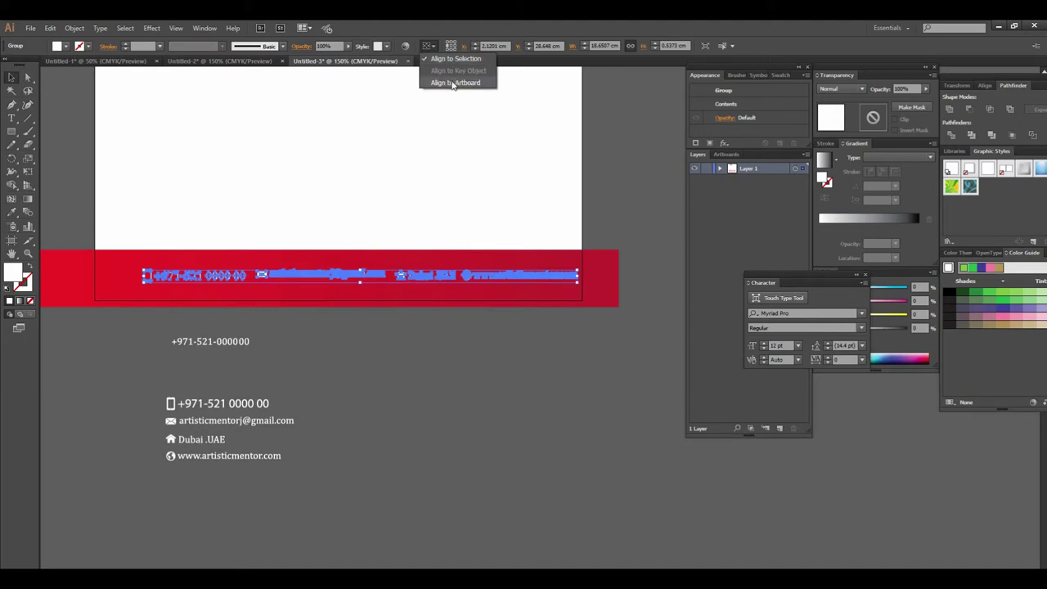
left_click(453, 83)
left_click(463, 46)
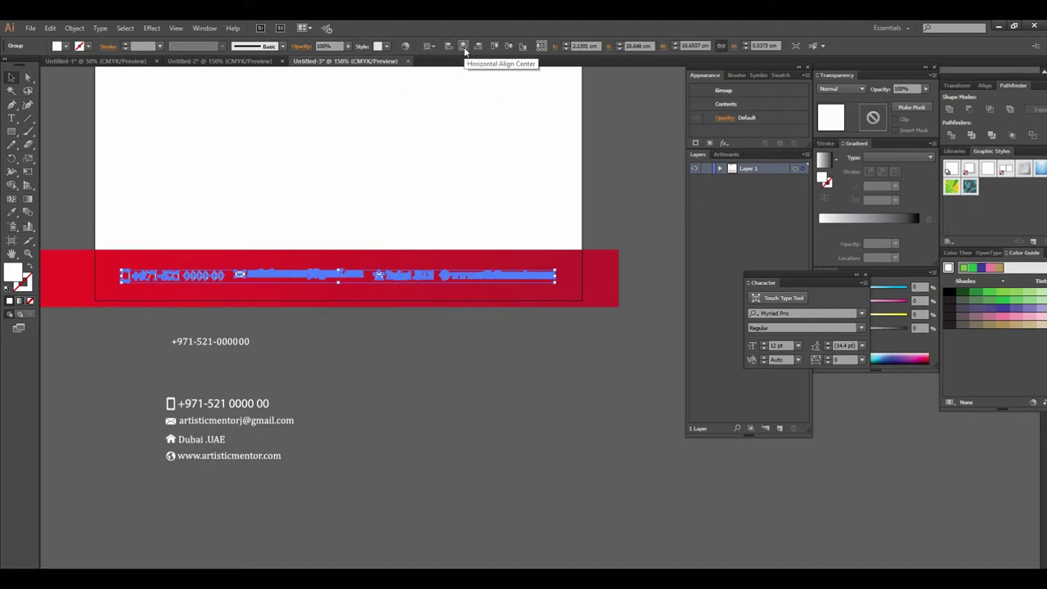
Centre the contact group vertically and switch Align To back to Selection
left_click(468, 314)
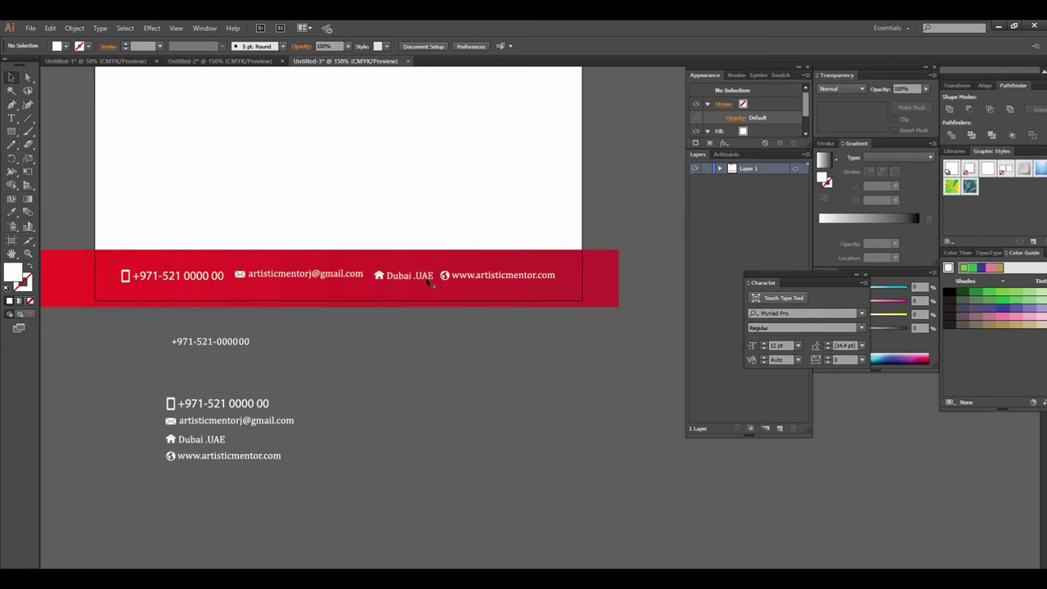
left_click_drag(437, 299, 463, 320)
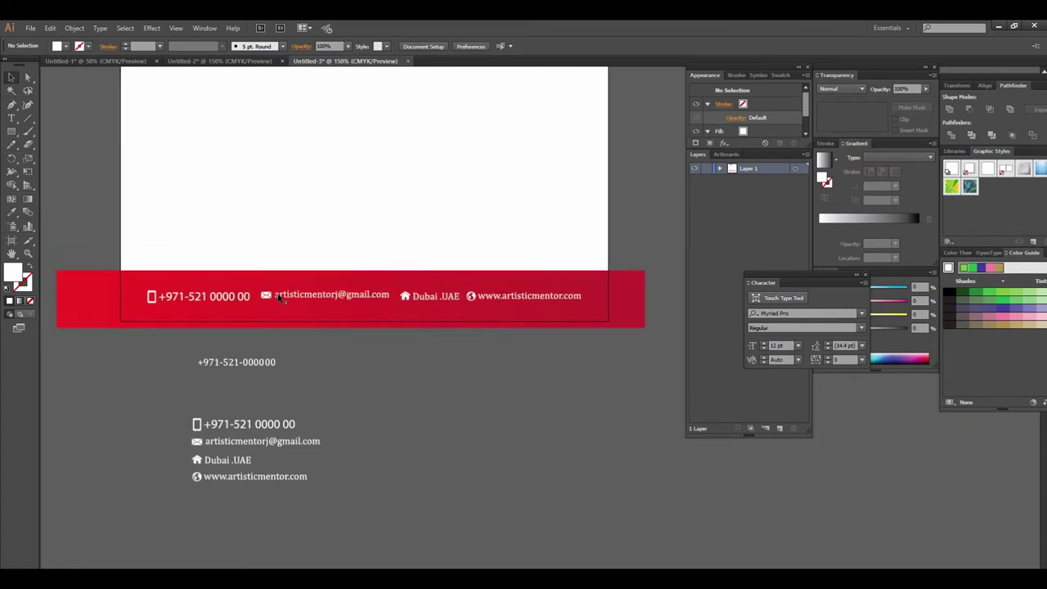
left_click(356, 299)
right_click(352, 297)
left_click(391, 361)
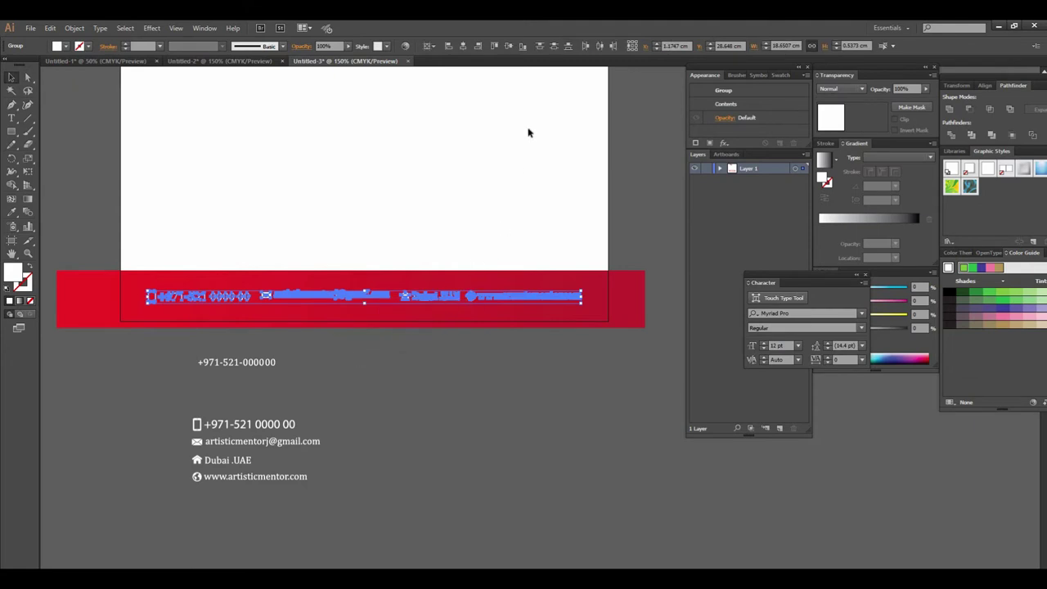
left_click(508, 46)
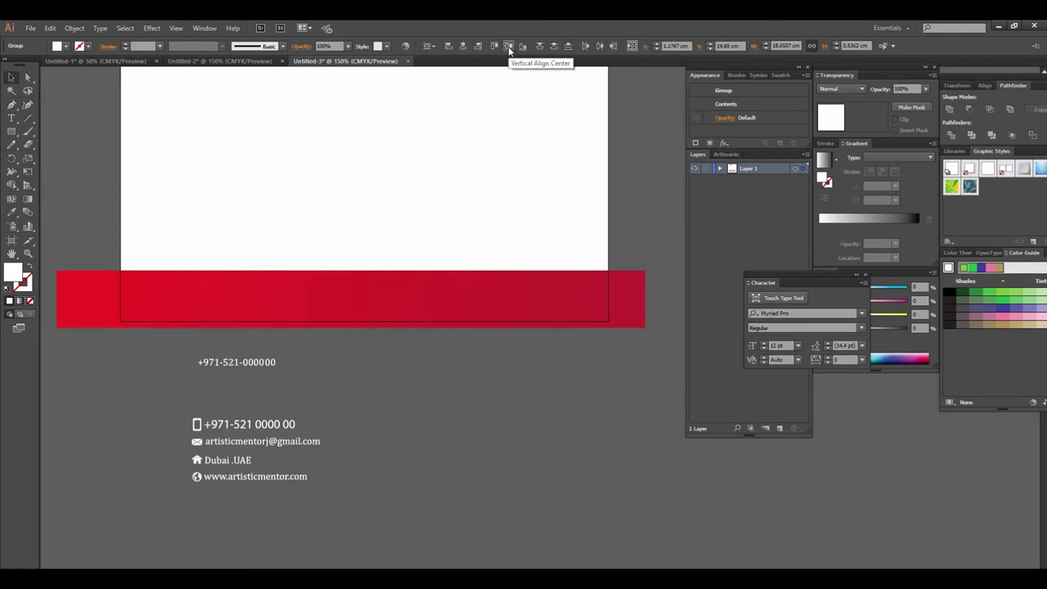
left_click(428, 46)
left_click(448, 59)
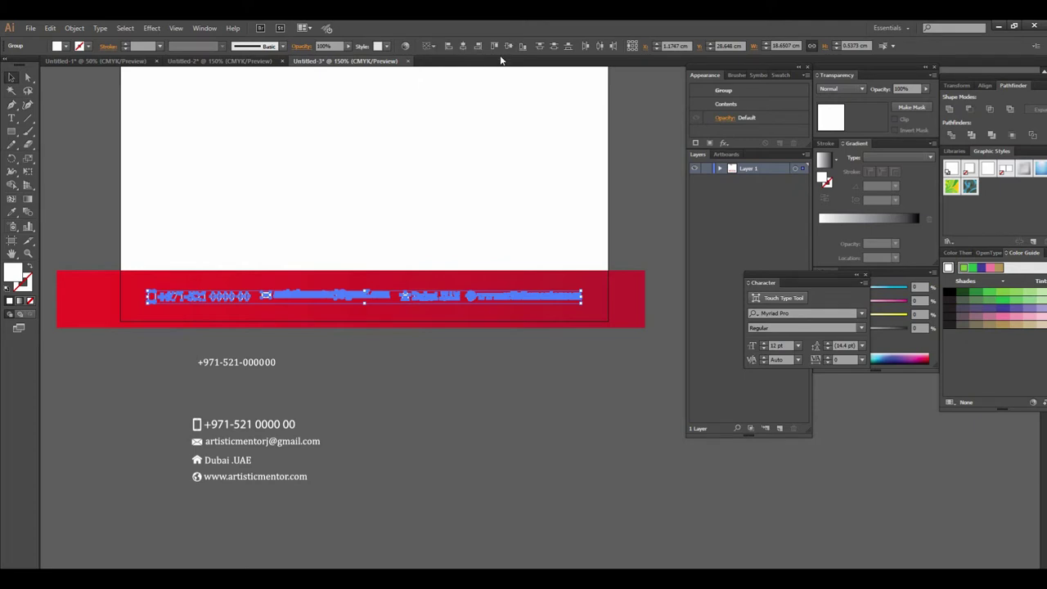
left_click(533, 365)
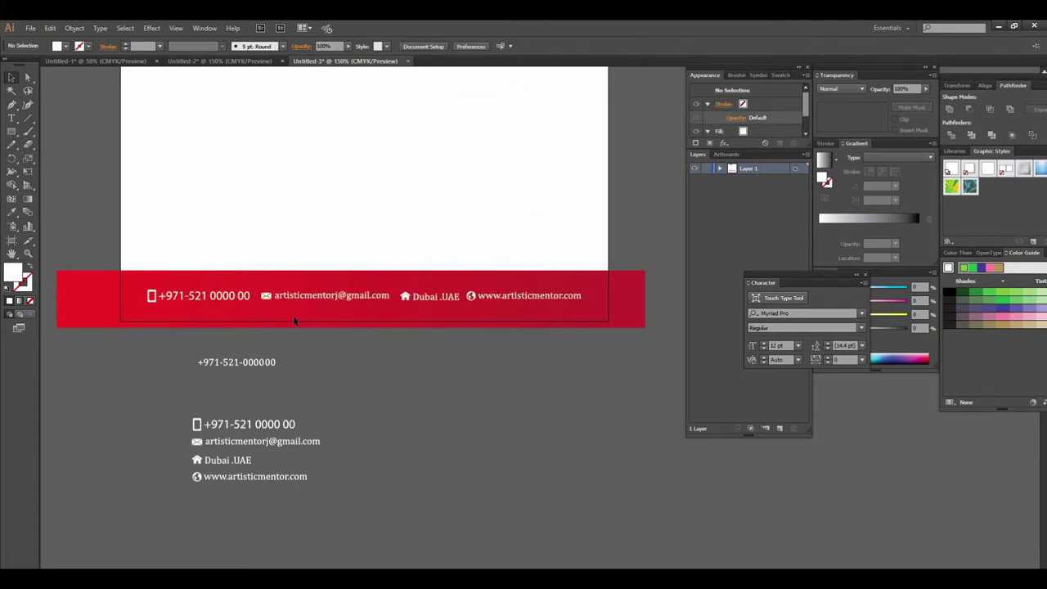
left_click(442, 314)
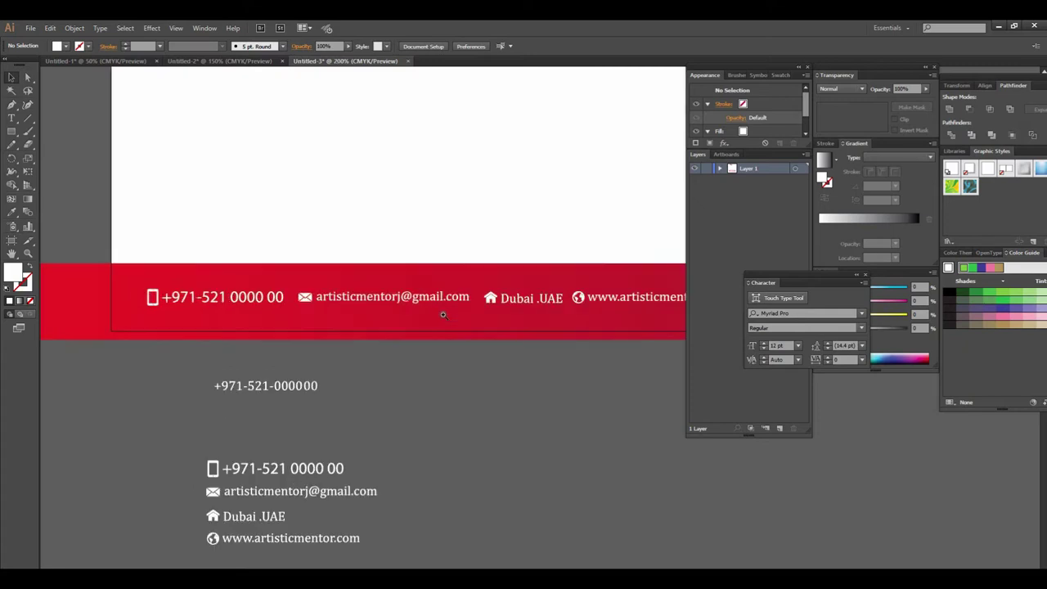
Show rulers and place two horizontal guides across the red footer band
left_click(439, 312)
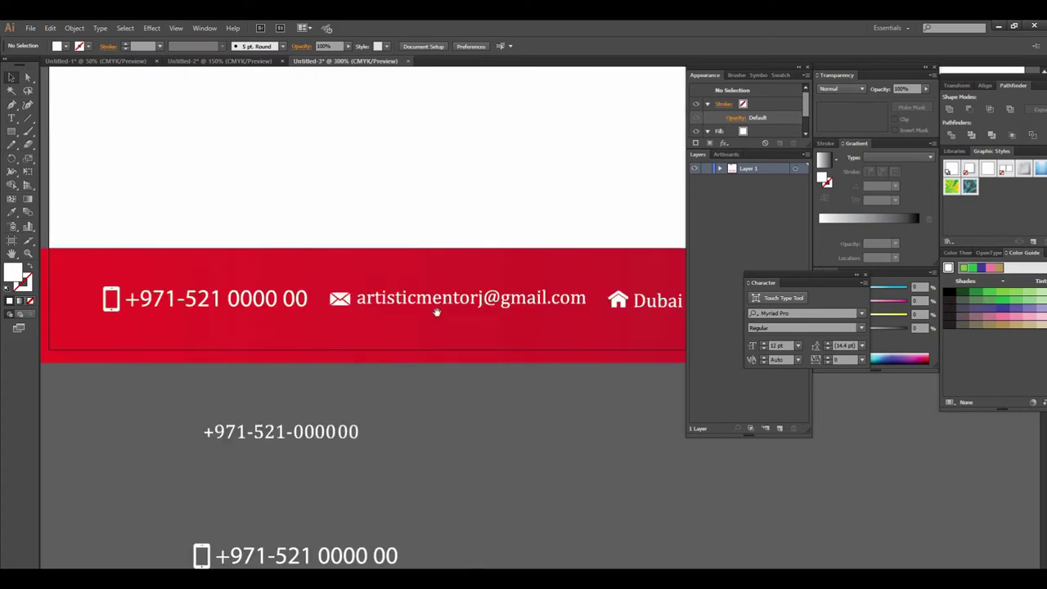
left_click(278, 303)
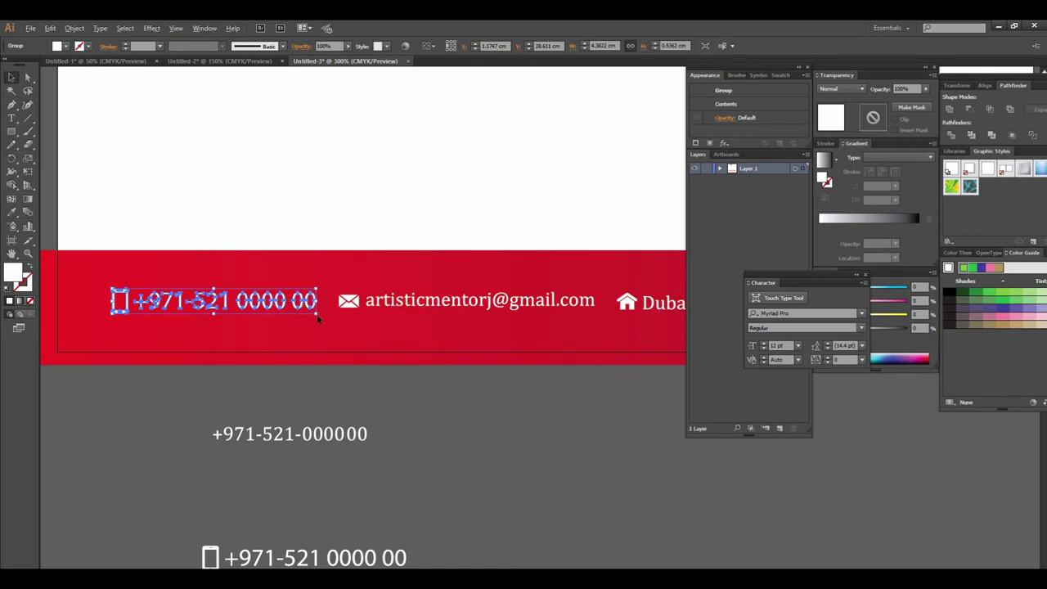
key("ctrl+shift+b")
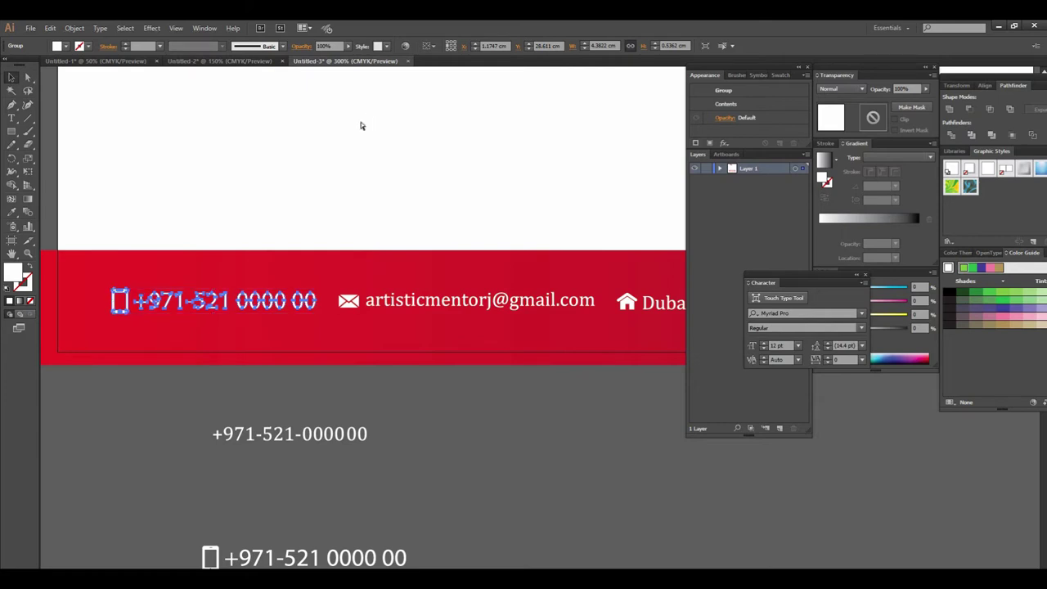
key("ctrl+shift+b")
key("ctrl+r")
left_click_drag(391, 76, 402, 291)
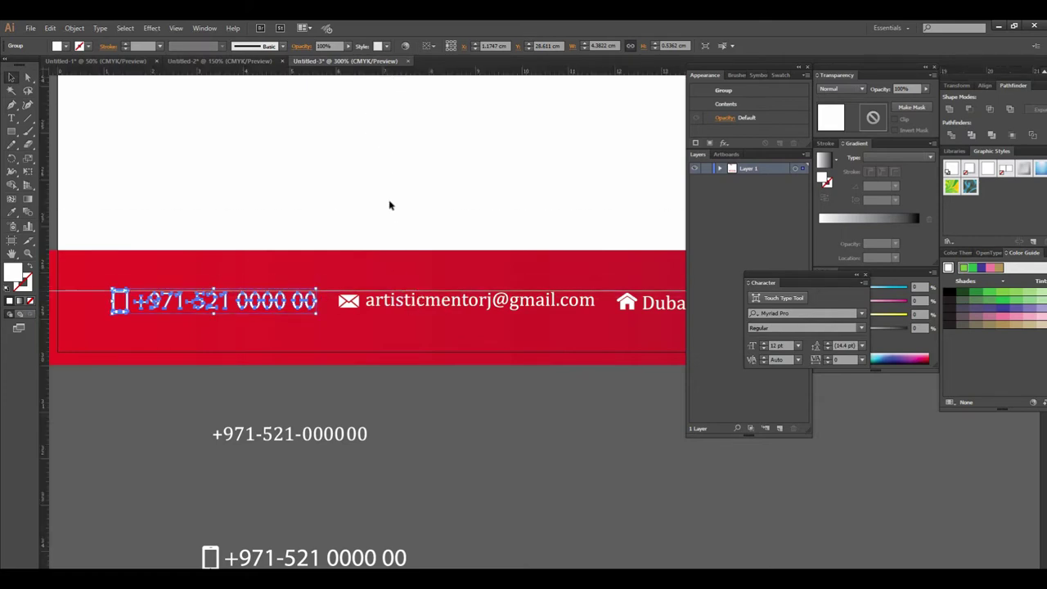
left_click_drag(412, 75, 416, 312)
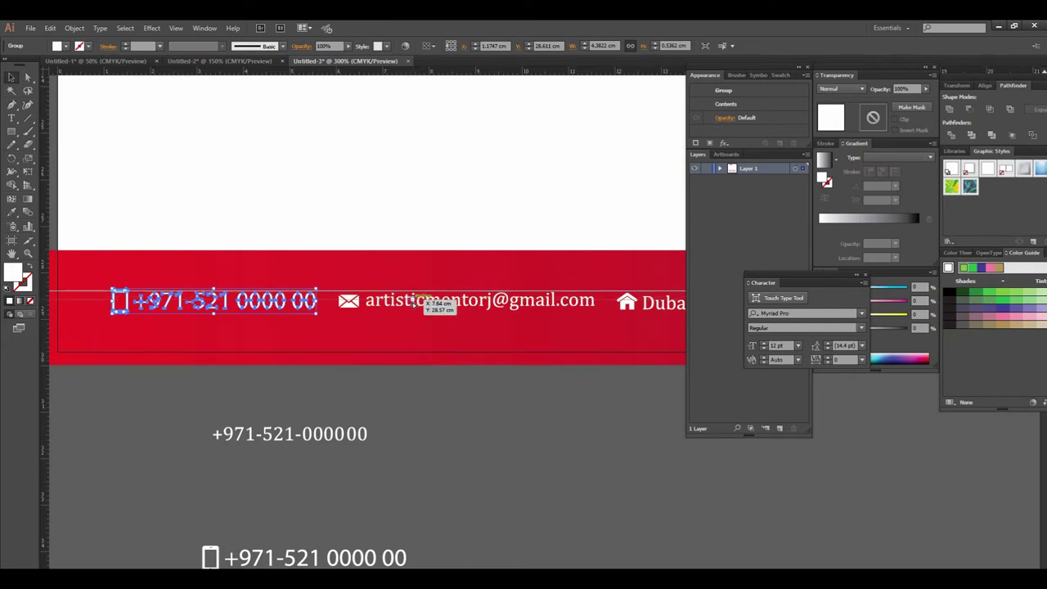
left_click_drag(415, 312, 402, 319)
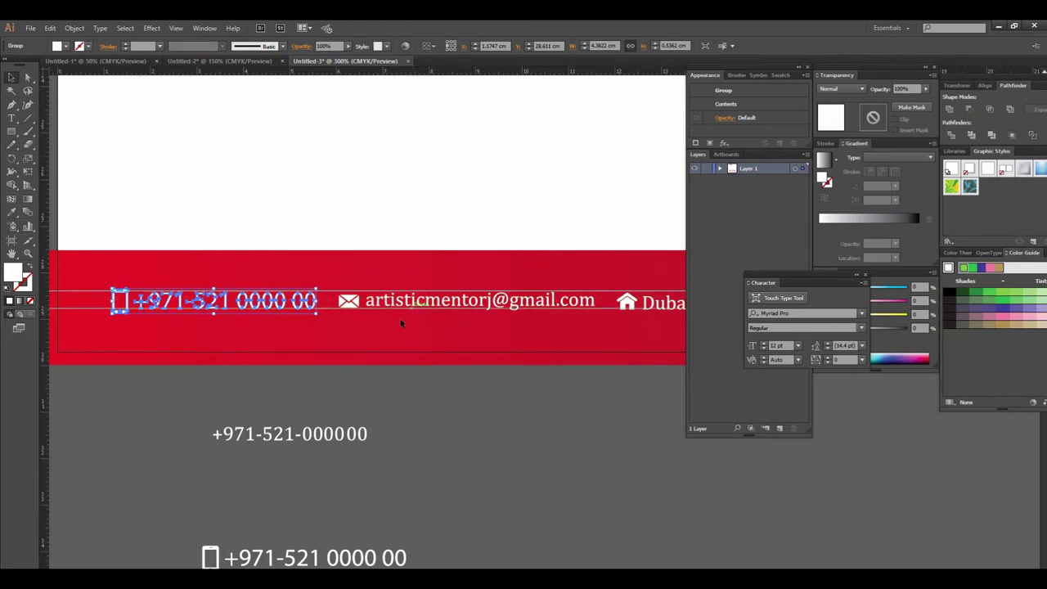
Scale the phone-number group down slightly to fit between the guides
left_click_drag(318, 317, 311, 313)
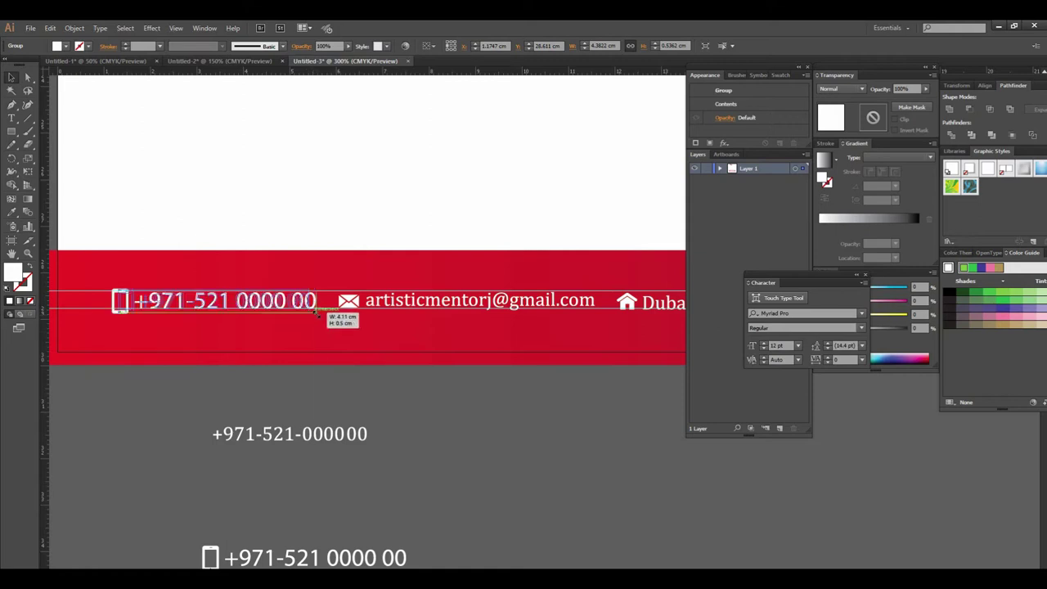
left_click(307, 386)
left_click(293, 304)
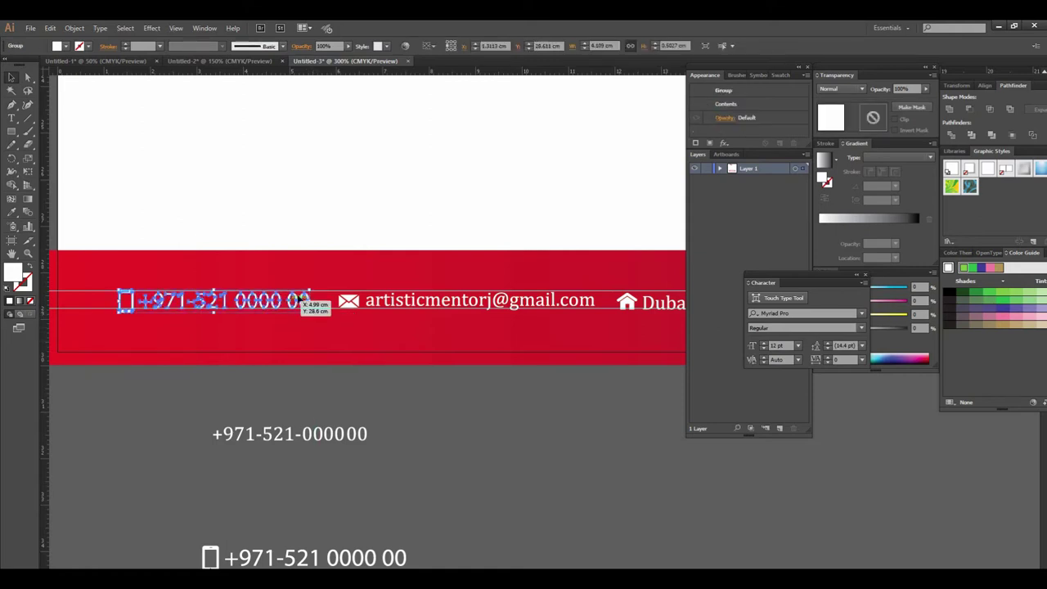
left_click_drag(311, 288, 301, 292)
left_click(287, 367)
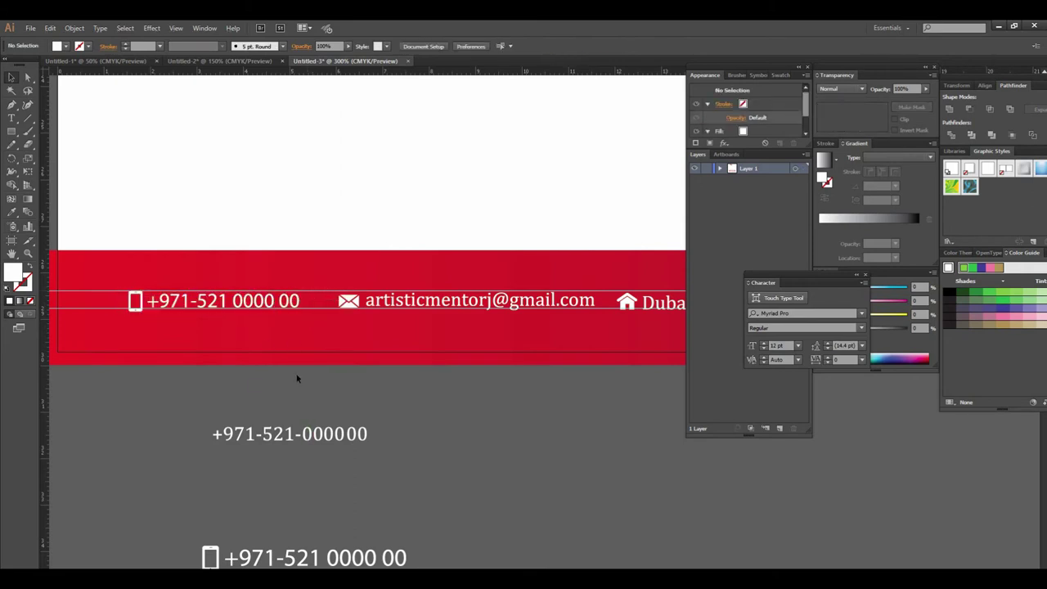
left_click(447, 319, "alt")
left_click(234, 362, "alt")
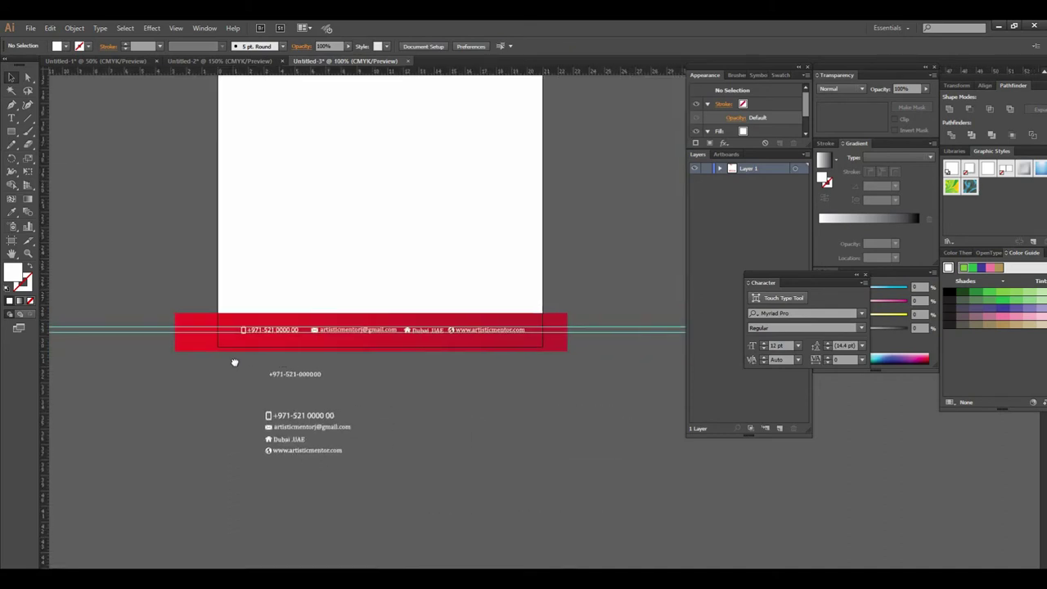
Distribute the four contact items evenly across the band and group them
left_click(225, 335)
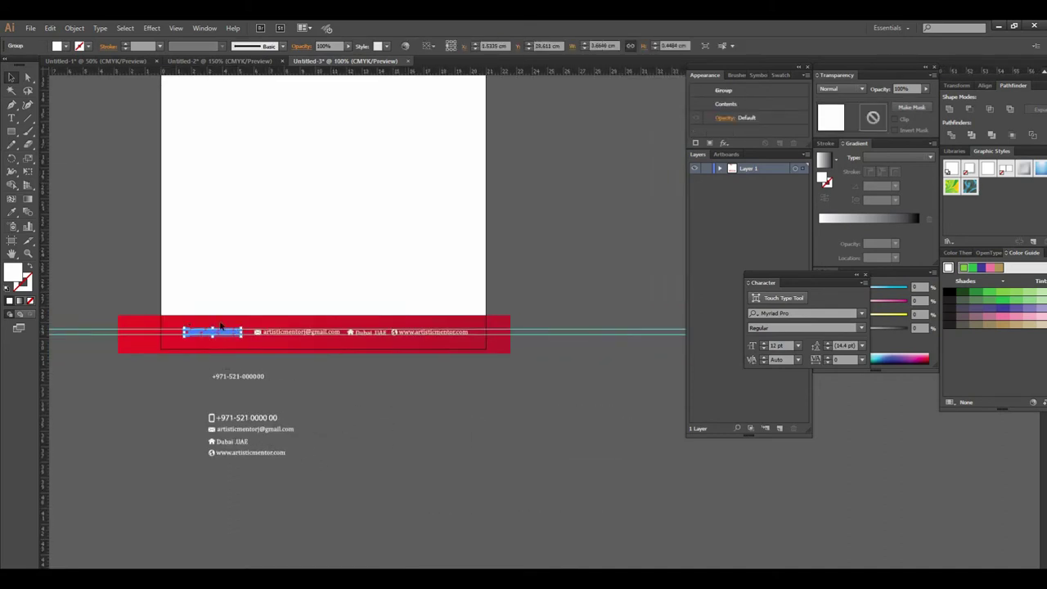
left_click(473, 345, "shift")
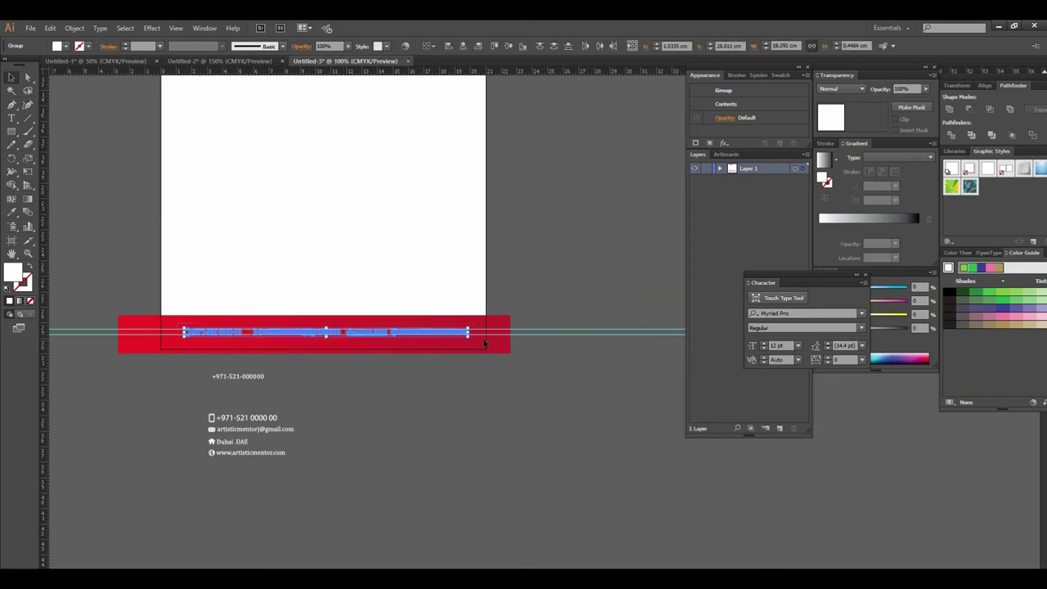
left_click(554, 47)
left_click(599, 47)
right_click(360, 333)
left_click(393, 382)
Try aligning the contact group to the artboard, undo it, and change the Align To reference
left_click(435, 47)
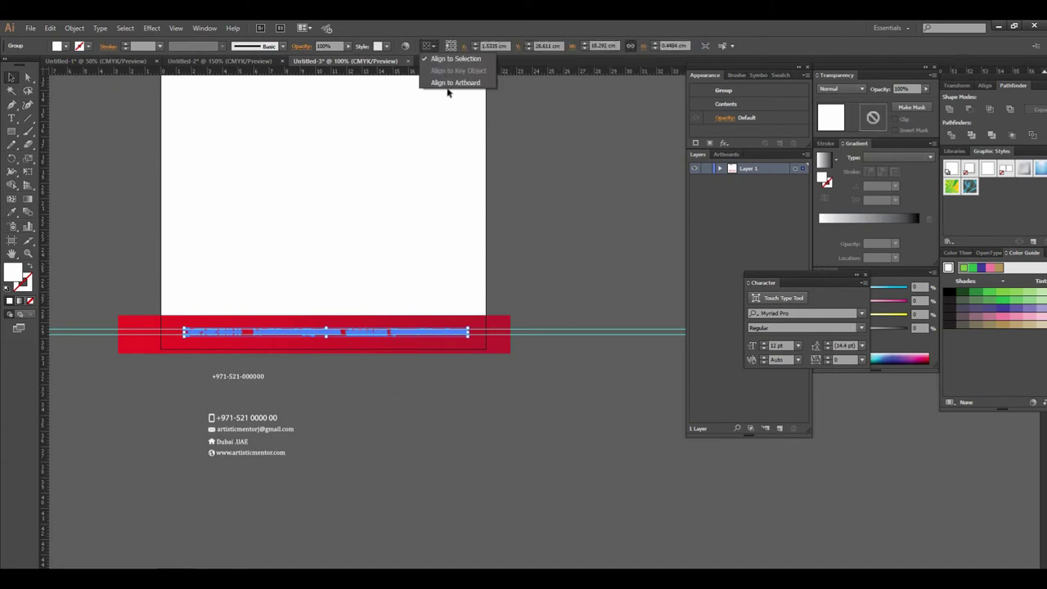
left_click(448, 87)
left_click(512, 46)
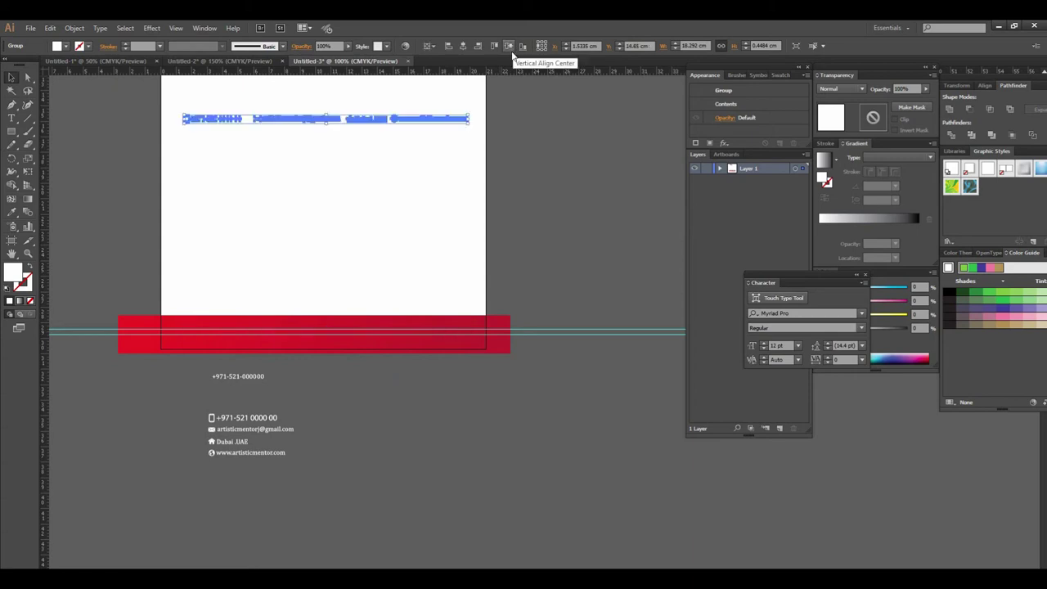
key("ctrl+z")
left_click(438, 46)
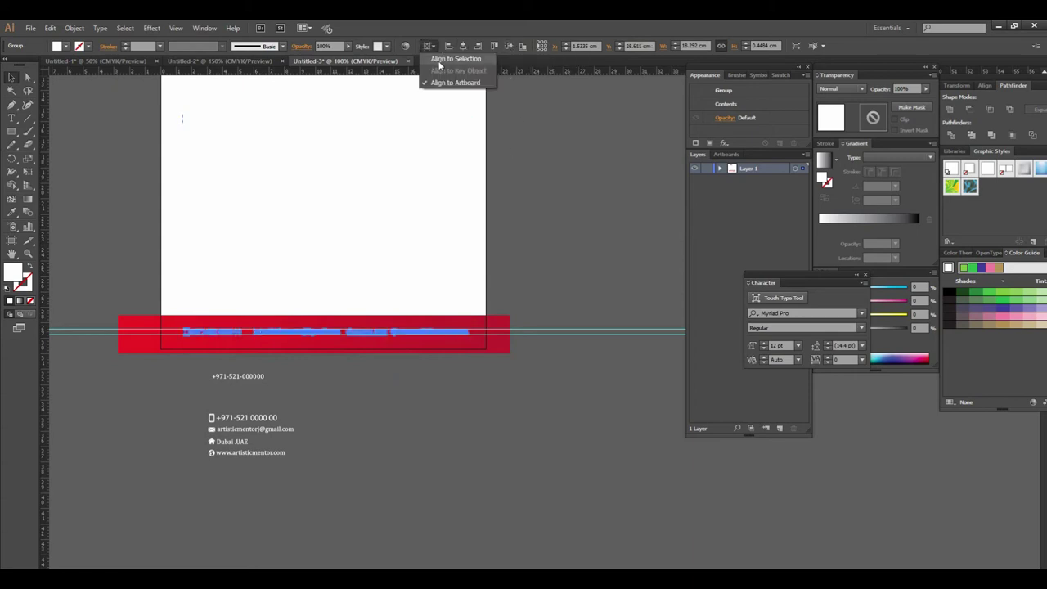
left_click(433, 61)
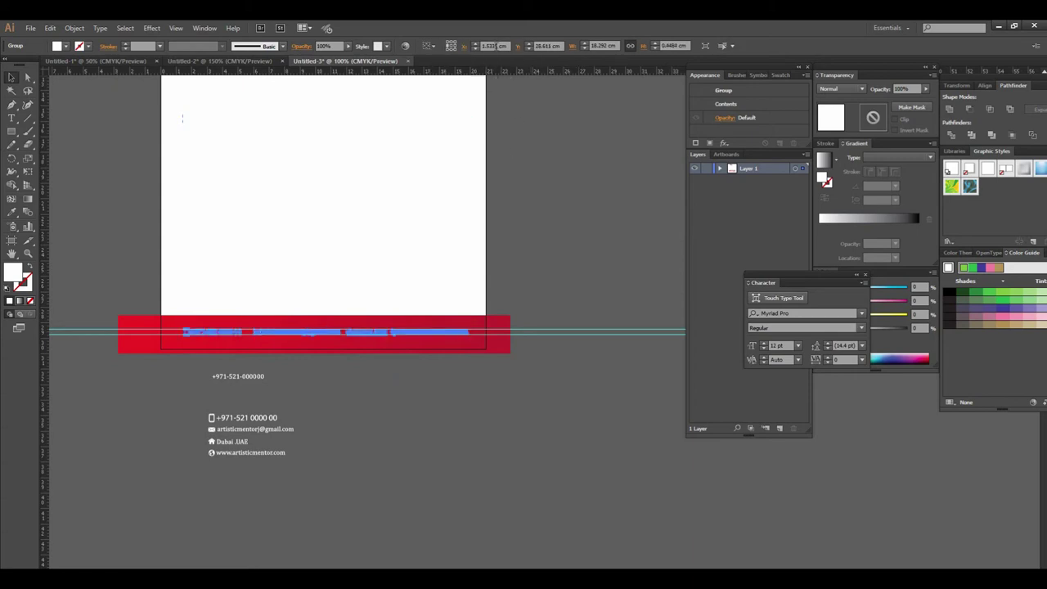
left_click(436, 47)
left_click(458, 82)
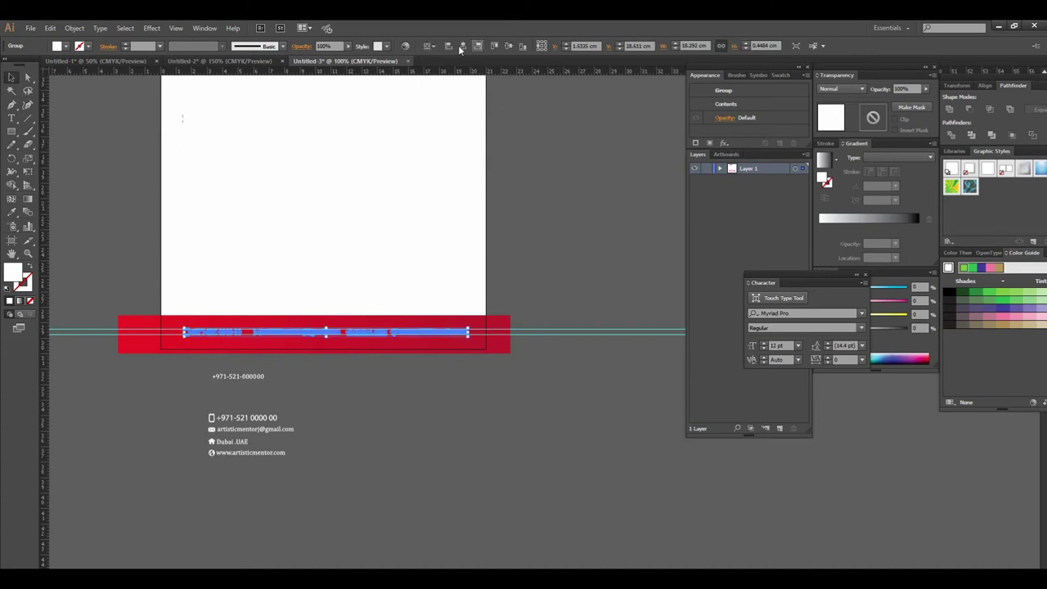
Alt-drag a copy of the logo's 'b' icon down the page
key("ctrl+minus")
left_click(335, 215)
mouse_move(251, 182)
left_mouse_down()
mouse_move(245, 318)
mouse_move(358, 401)
left_mouse_up()
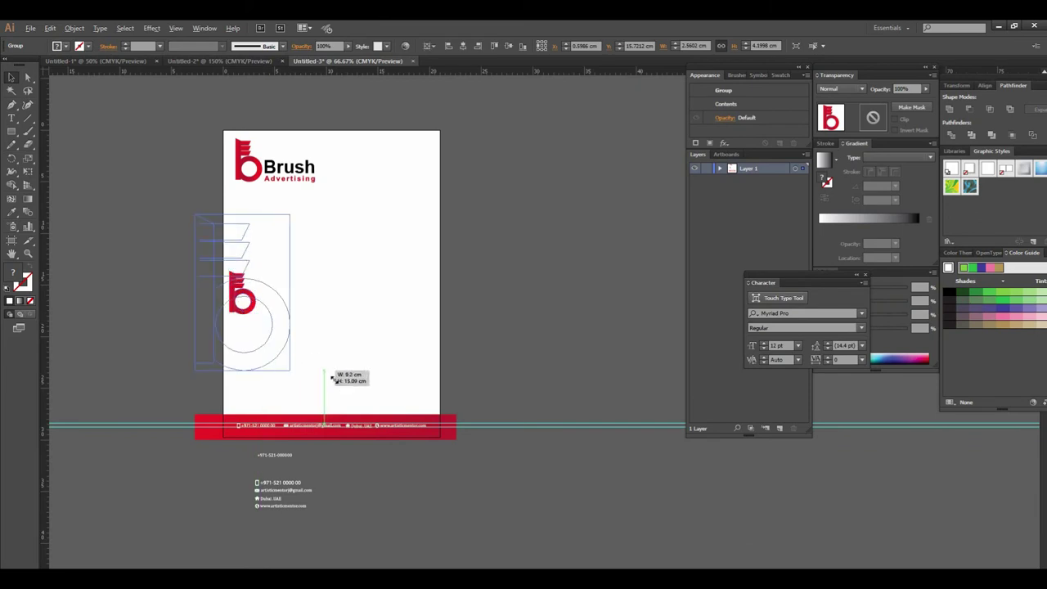
Scale the 'b' copy up on the left side and fade it to 10% opacity
left_click_drag(302, 346, 319, 363)
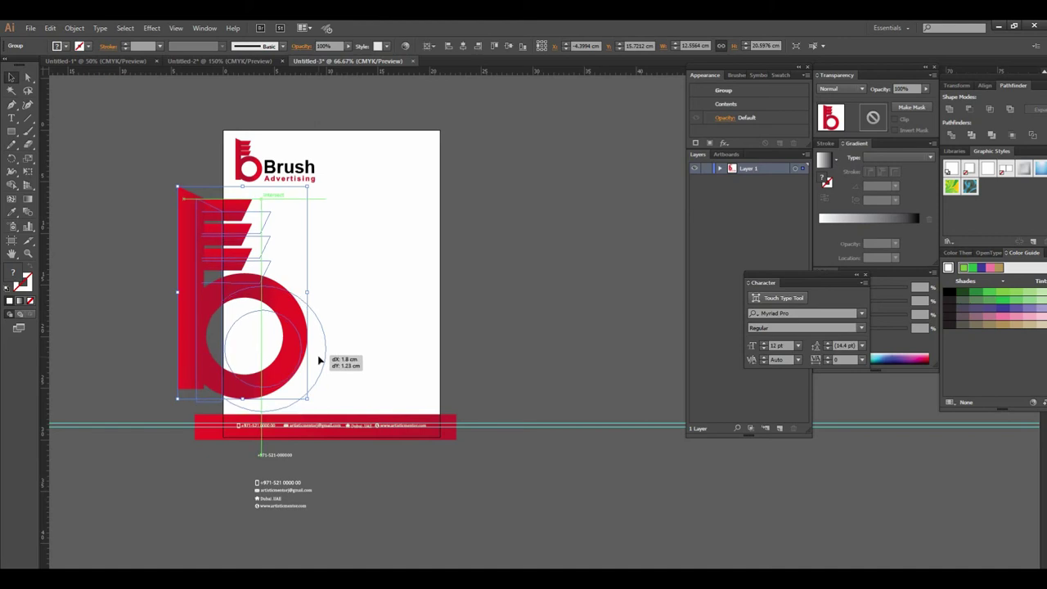
left_click_drag(318, 362, 320, 364)
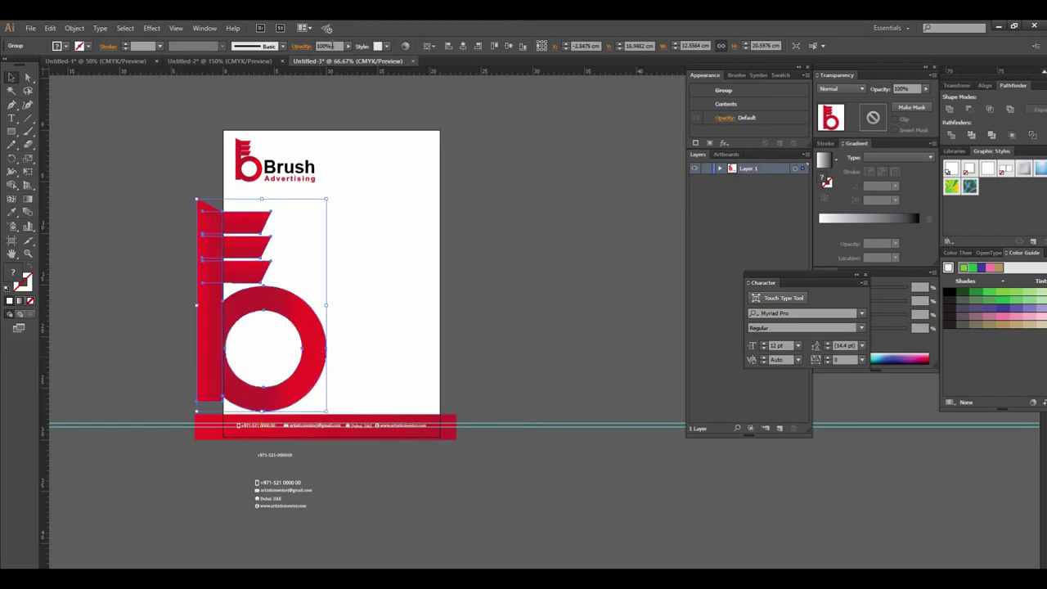
type("10")
key("Return")
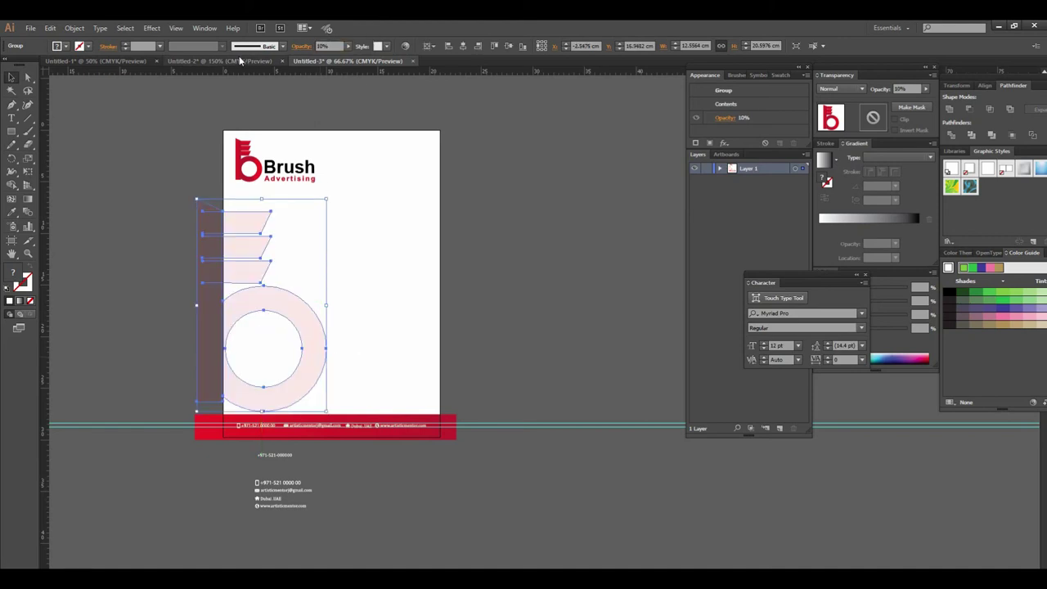
key("ctrl+shift+a")
left_click(393, 287)
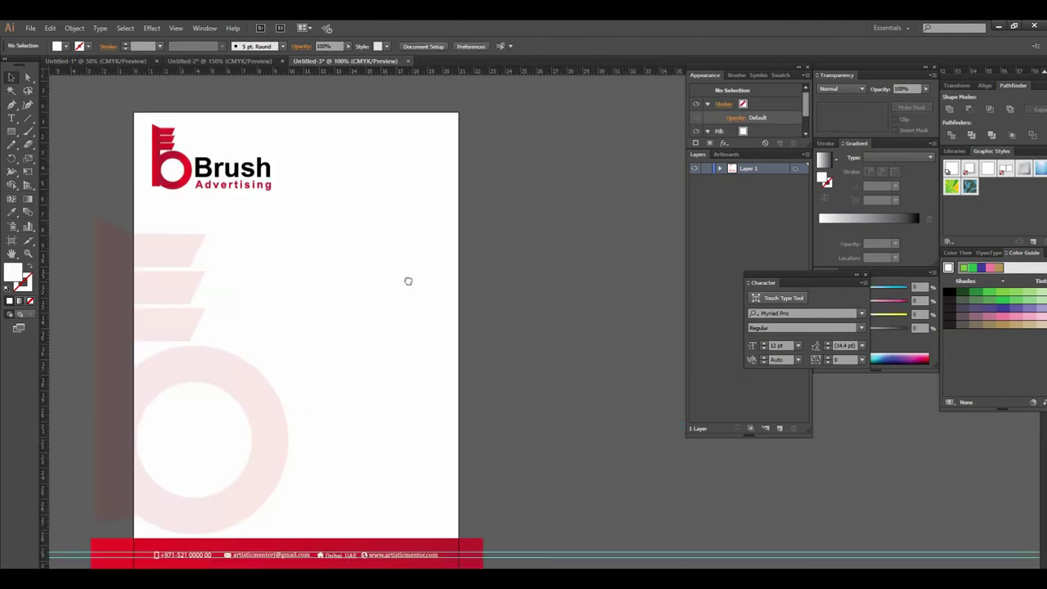
Unlock all locked letterhead artwork with Object > Unlock All
left_click(411, 304)
scroll(453, 327, "right", 3)
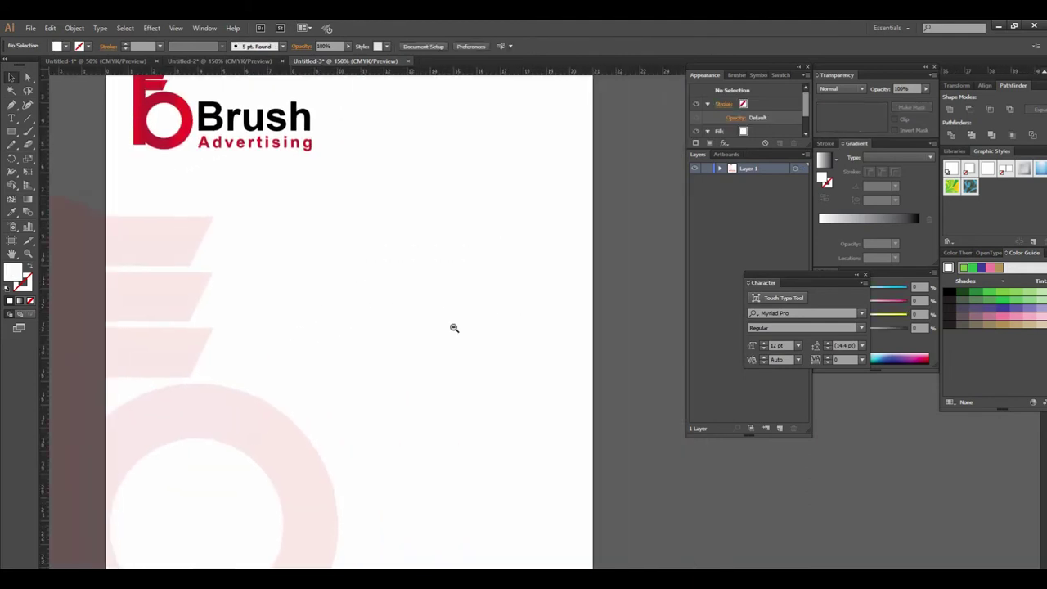
key("ctrl+minus")
left_click_drag(528, 346, 445, 327)
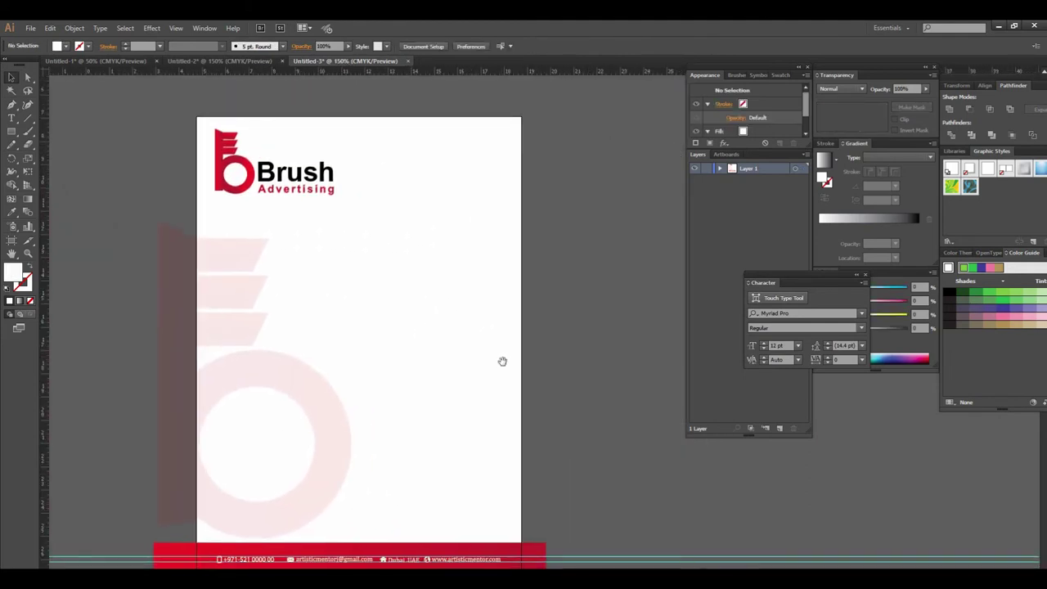
left_click(502, 362)
left_click(523, 355, "alt")
left_click(527, 355, "alt")
scroll(467, 355, "right", 1)
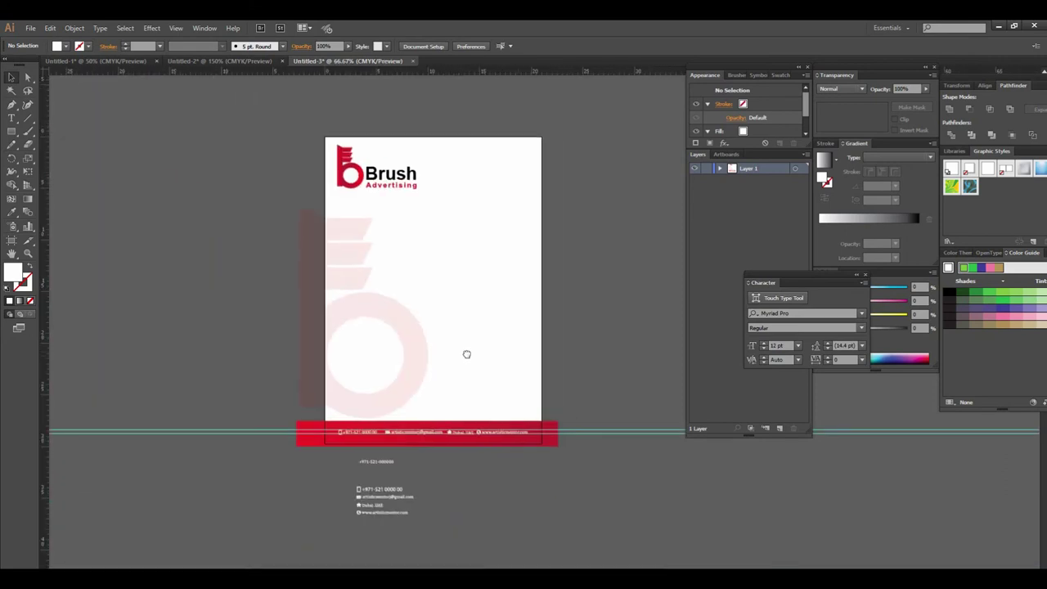
scroll(490, 352, "right", 2)
left_click(480, 360)
left_click(535, 332, "alt")
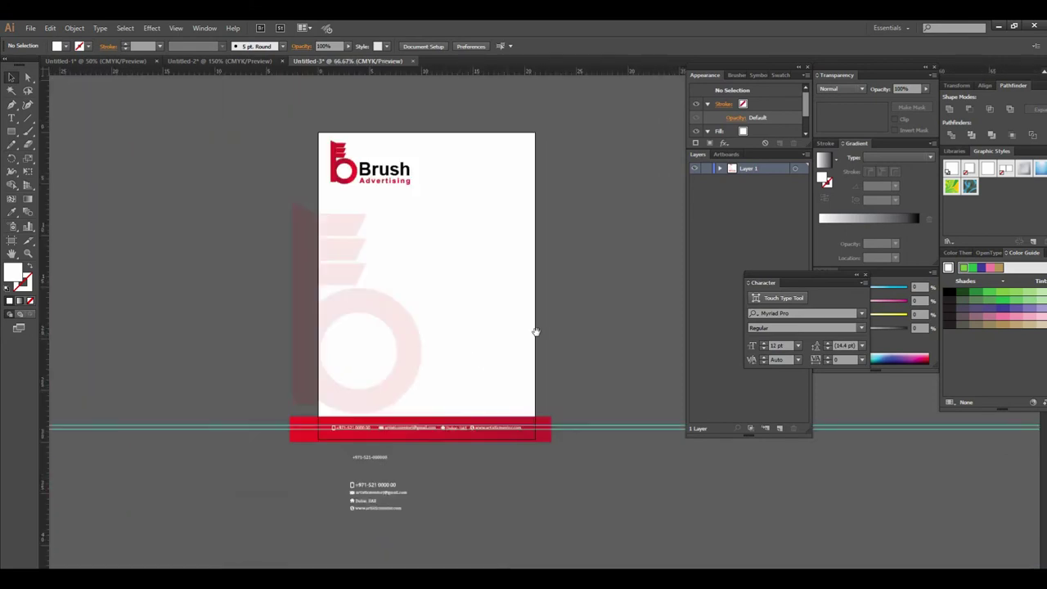
scroll(458, 330, "right", 2)
left_click(568, 332, "alt")
left_click_drag(589, 330, 481, 331)
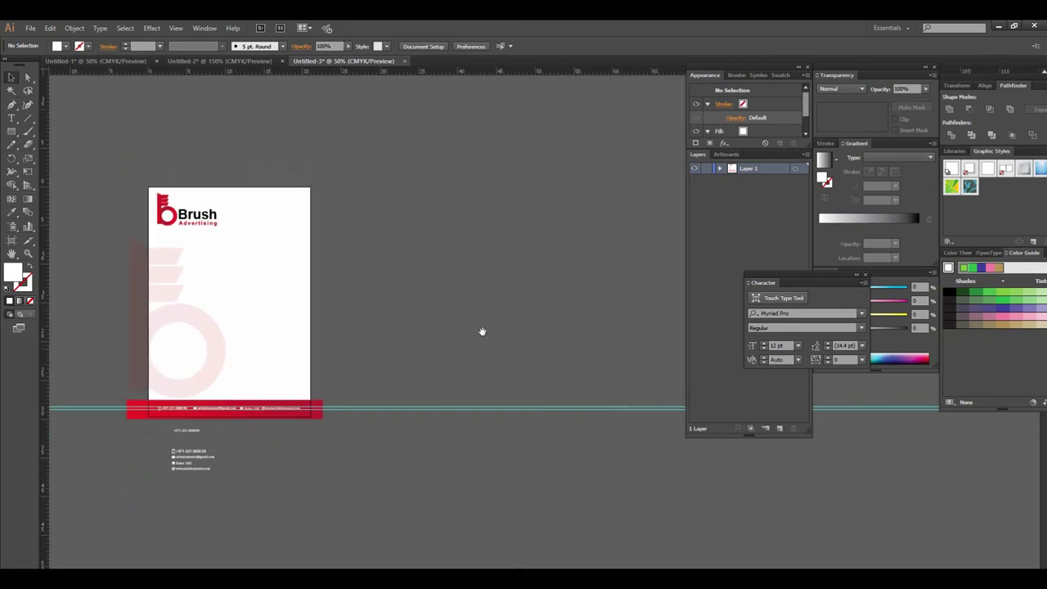
left_click(71, 29)
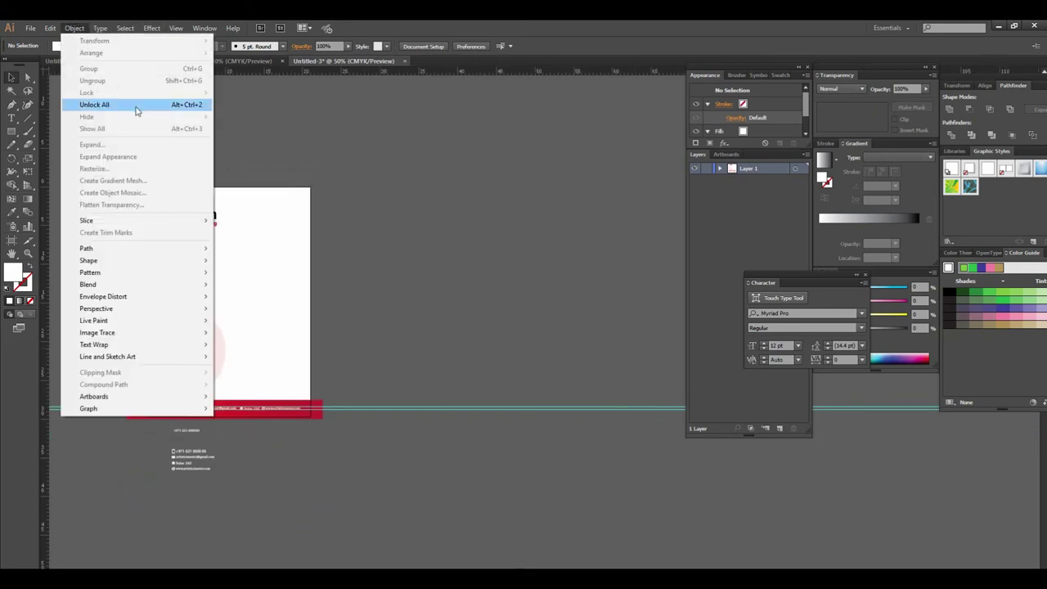
left_click(183, 108)
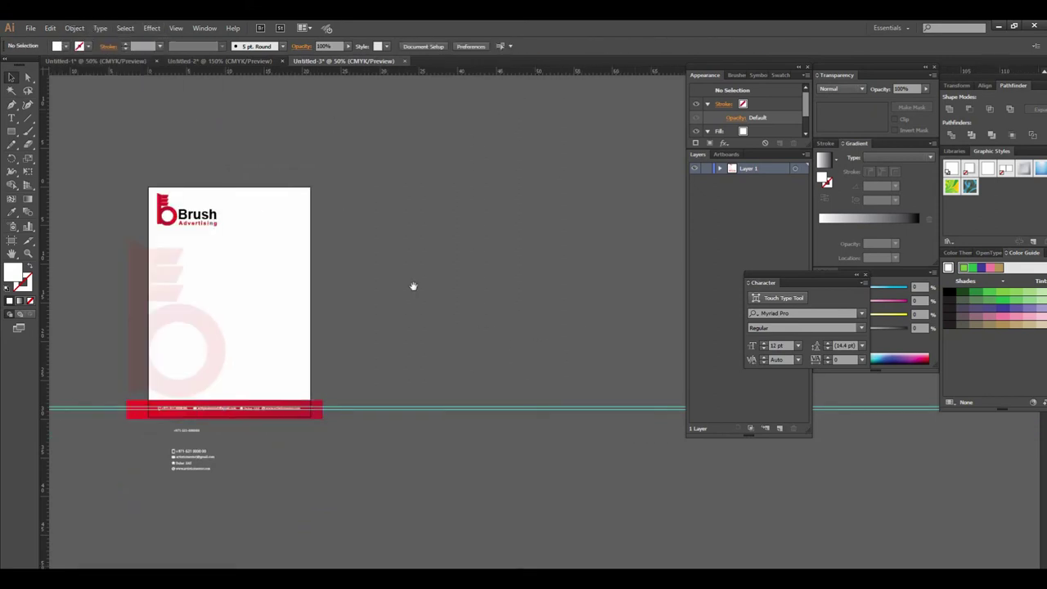
Alt-drag the artboard with the Artboard tool to duplicate the letterhead to the right
left_click(477, 304, "alt")
left_click_drag(404, 294, 345, 272)
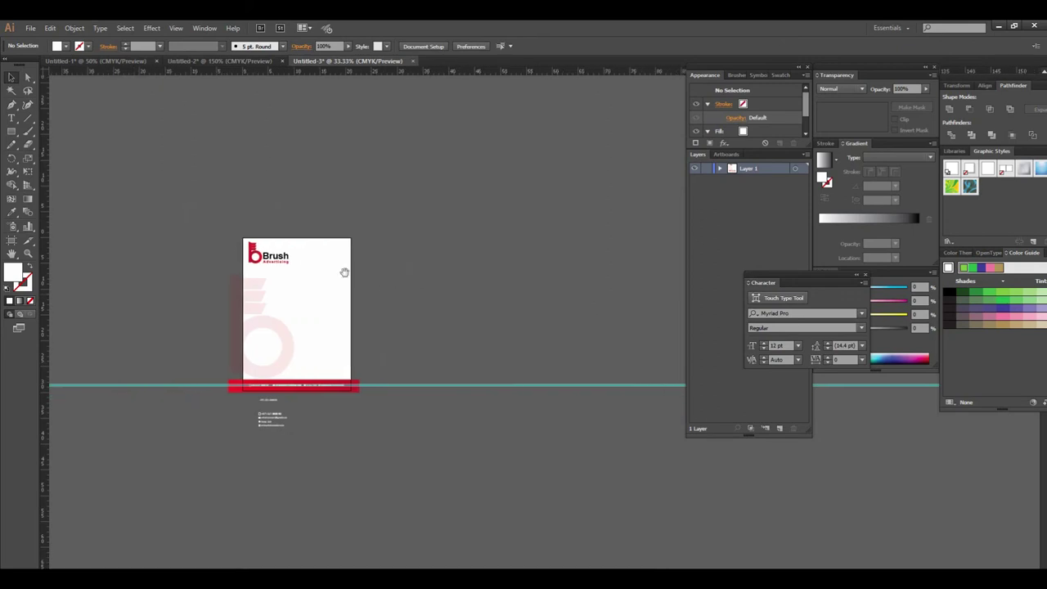
left_click(12, 240)
left_click_drag(294, 311, 538, 309)
Redo the artboard duplicate so the letterhead copy sits beside the original
key("ctrl+equal")
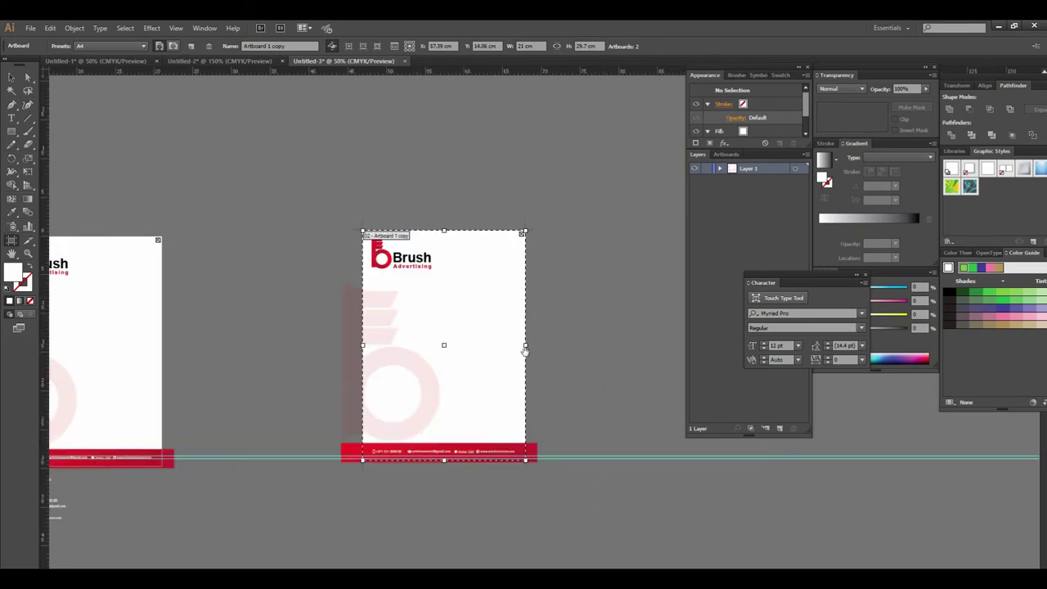
key("ctrl+z")
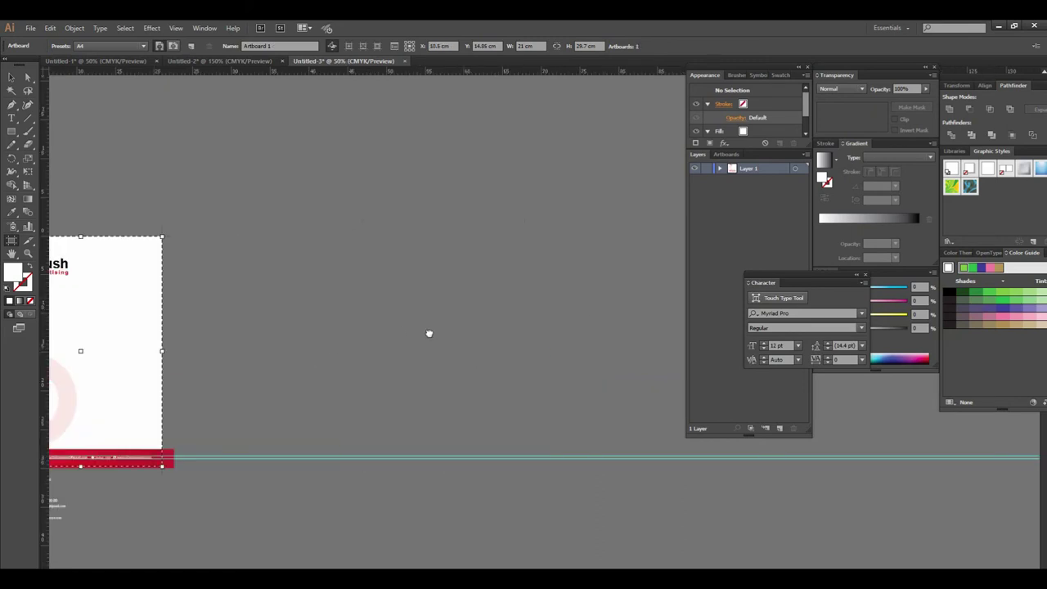
mouse_move(253, 344)
left_mouse_down()
mouse_move(530, 343)
mouse_move(389, 258)
left_mouse_up()
key("ctrl+equal")
key("ctrl+equal")
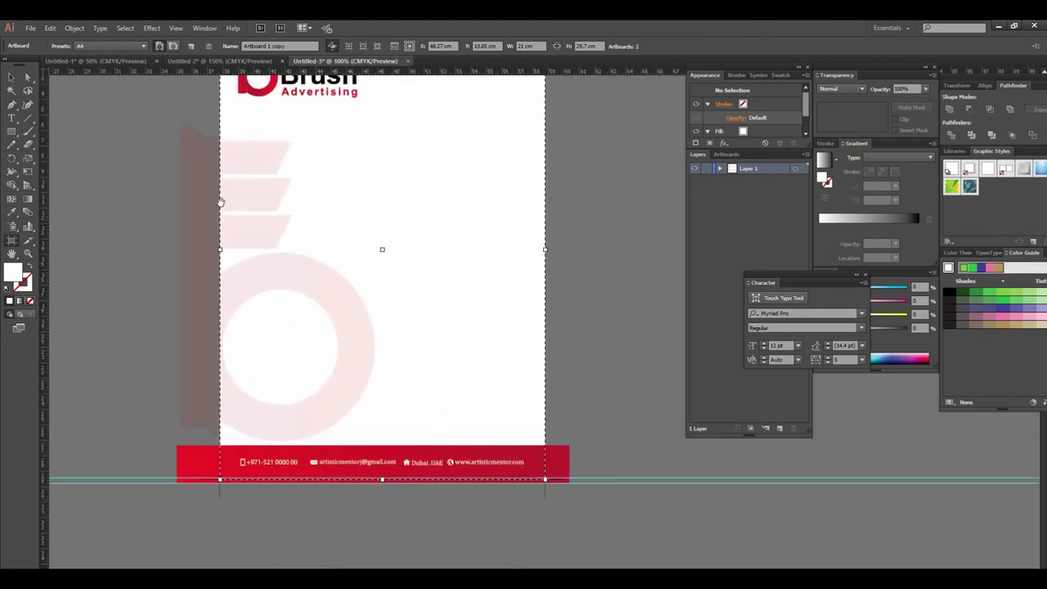
Delete the red footer bar and footer contact text from the copy
left_click(12, 77)
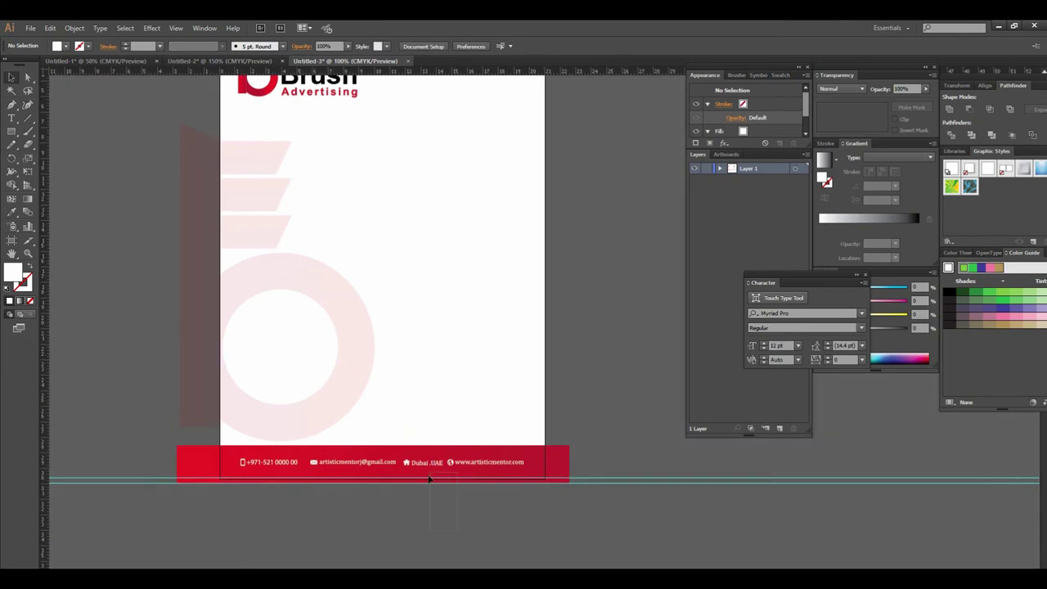
left_click(428, 475)
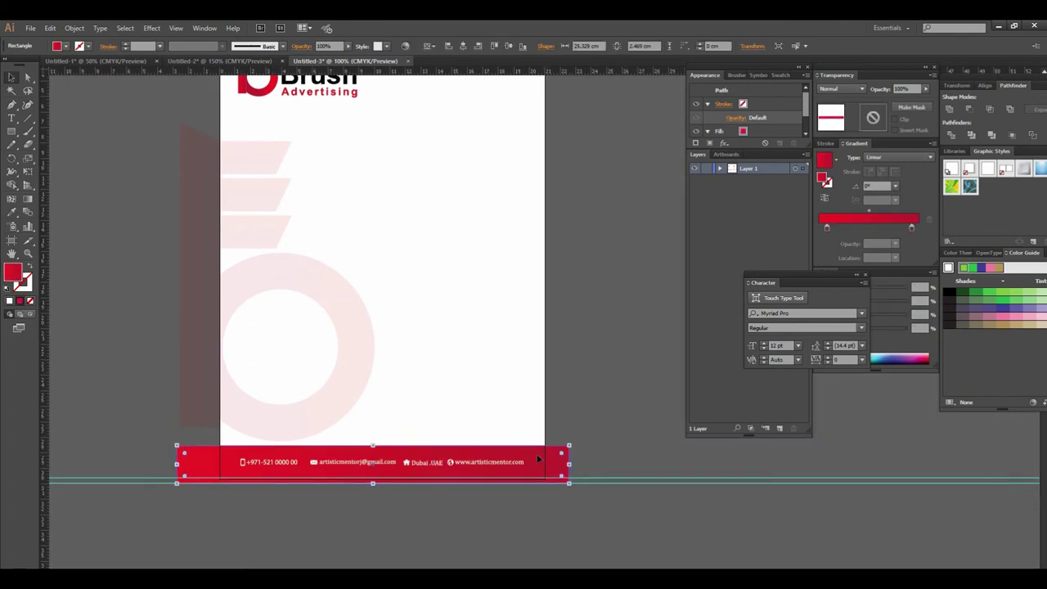
key("Delete")
left_click_drag(562, 486, 404, 449)
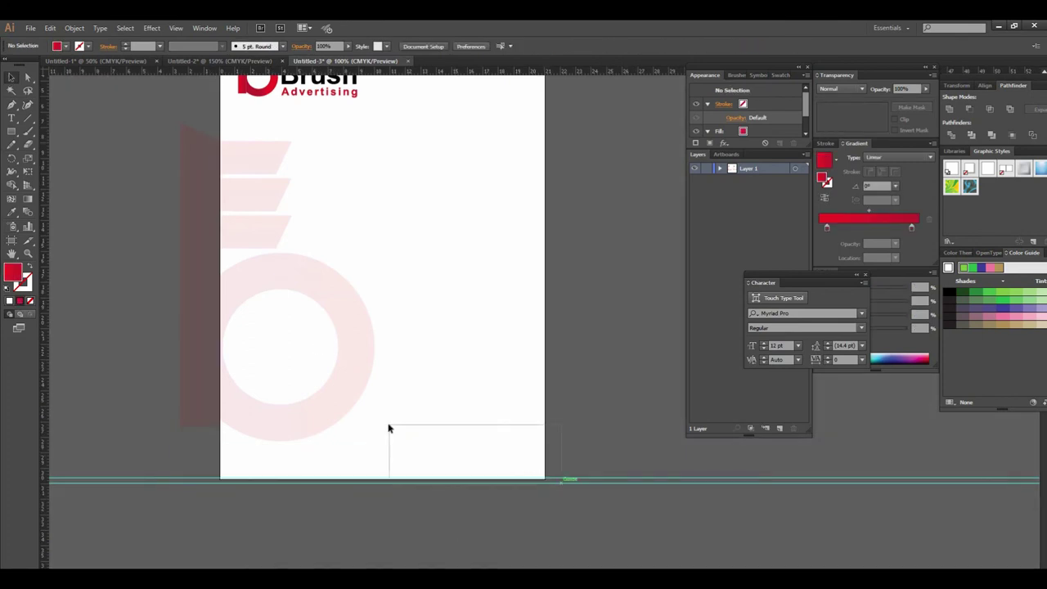
key("Delete")
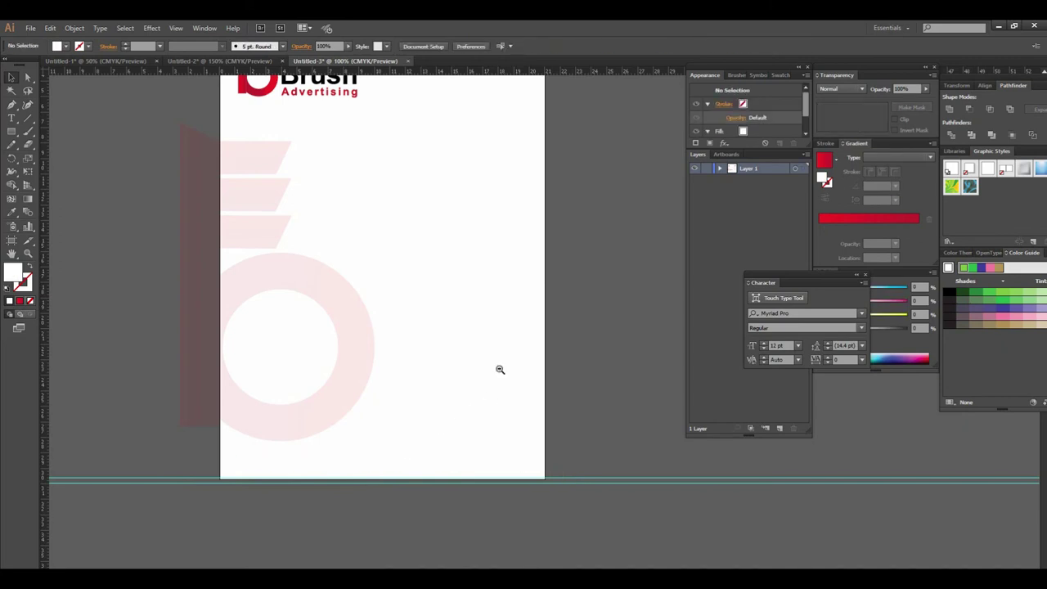
left_click(499, 369, "alt")
left_click(497, 368, "alt")
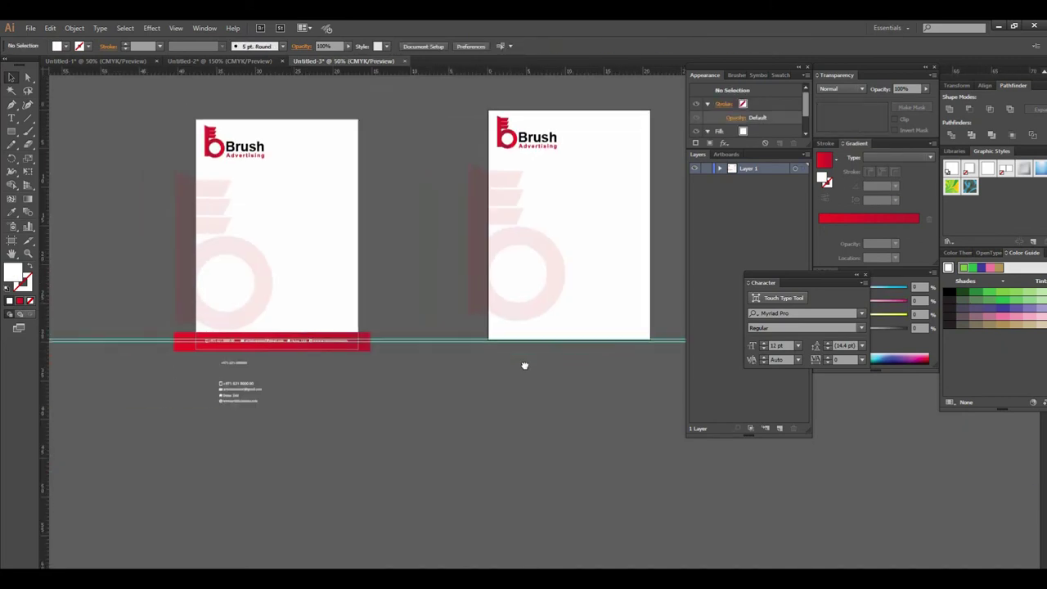
Move the contact block to the second page's bottom-right corner and enlarge it
left_click(267, 392)
left_click_drag(256, 383, 620, 304)
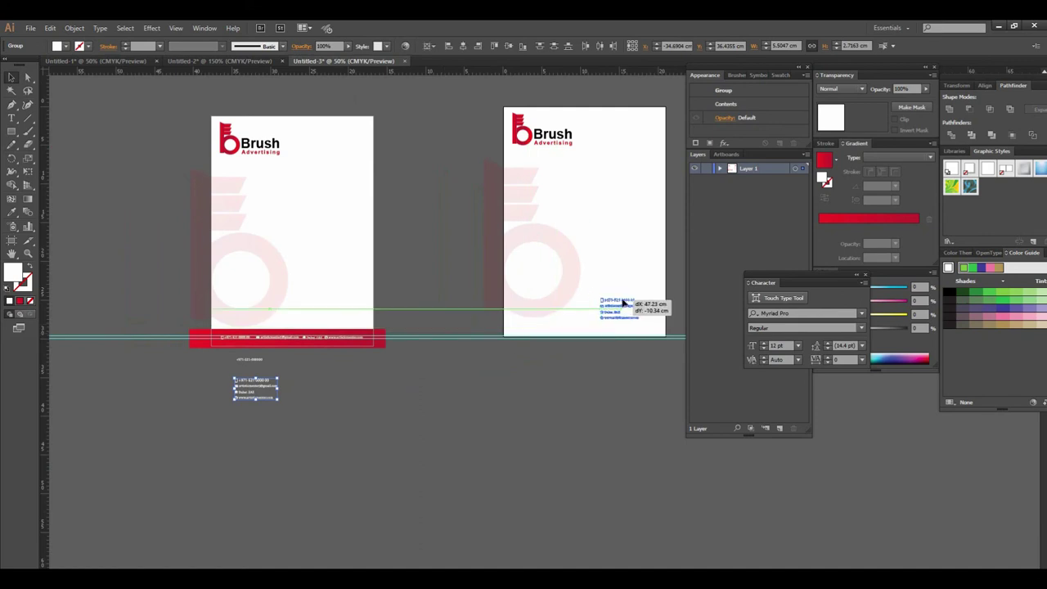
left_click_drag(493, 310, 283, 313)
key("ctrl+plus")
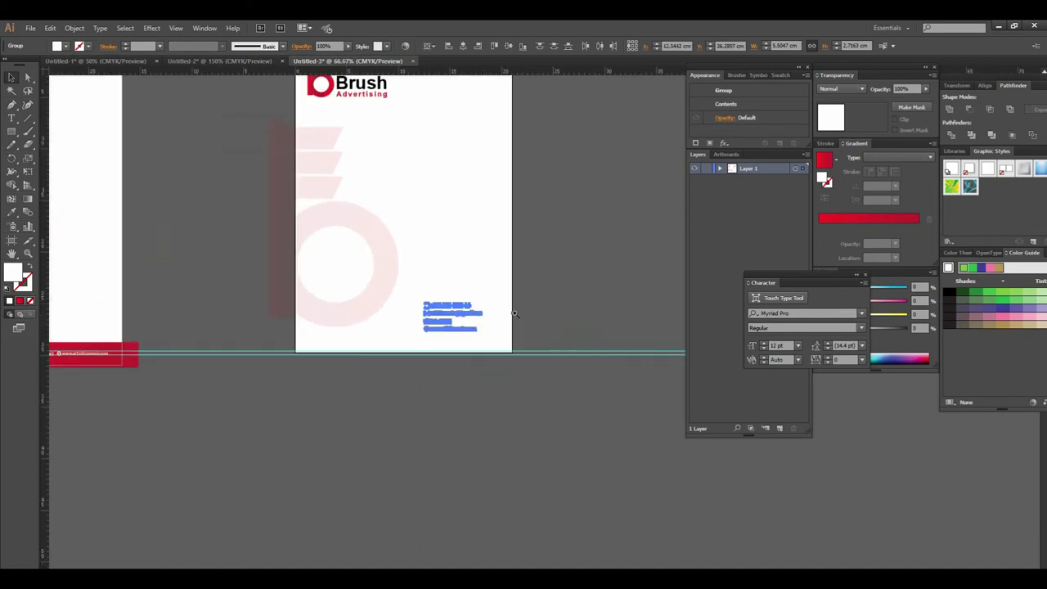
key("ctrl+plus")
left_click_drag(495, 356, 520, 367)
left_click_drag(460, 311, 468, 315)
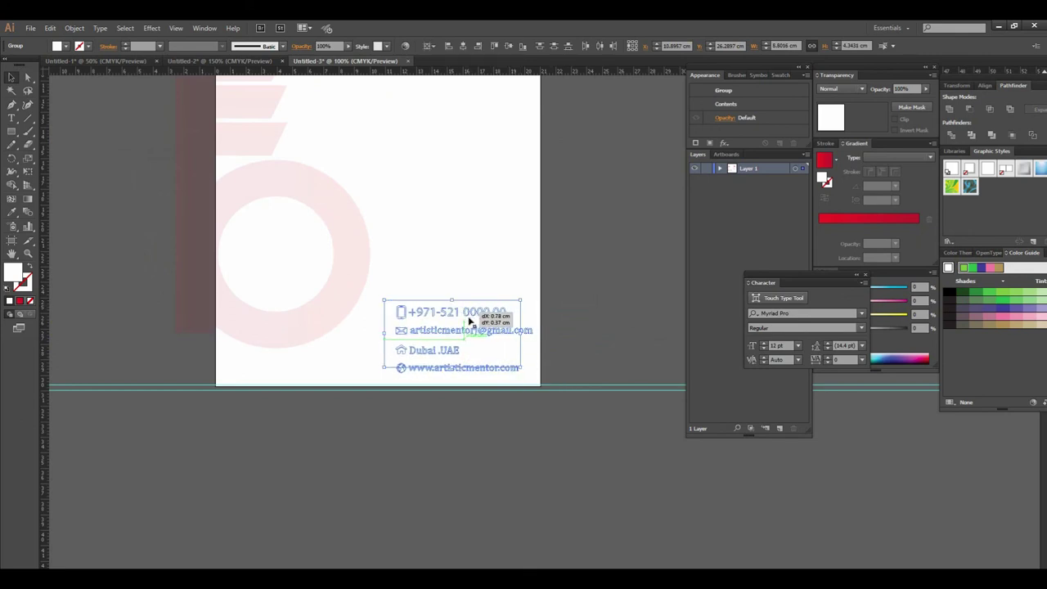
mouse_move(468, 314)
left_mouse_down()
mouse_move(411, 324)
mouse_move(471, 342)
left_mouse_up()
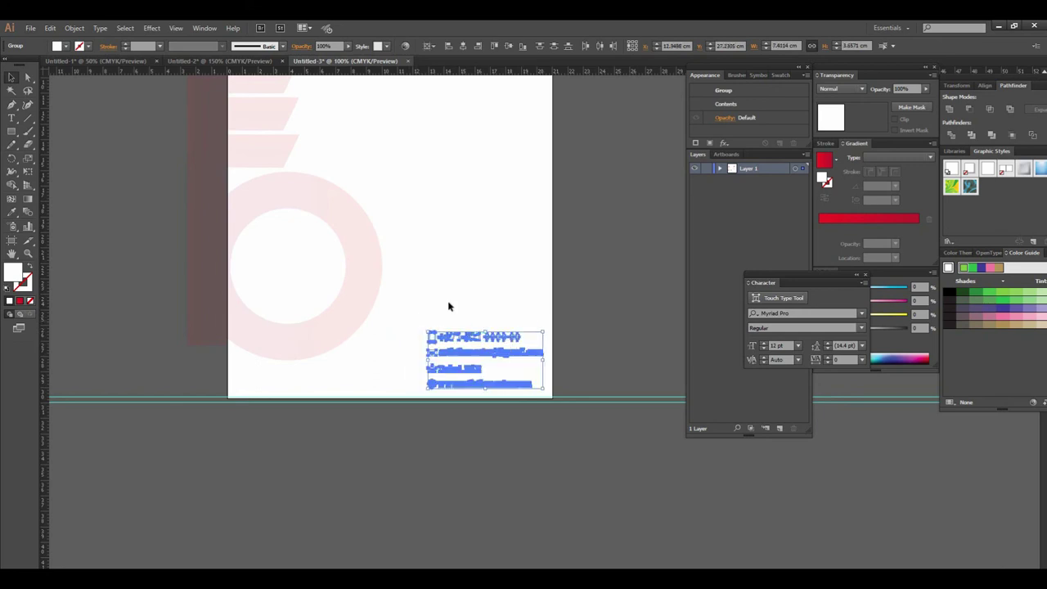
Set the contact text fill to black
left_click(64, 46)
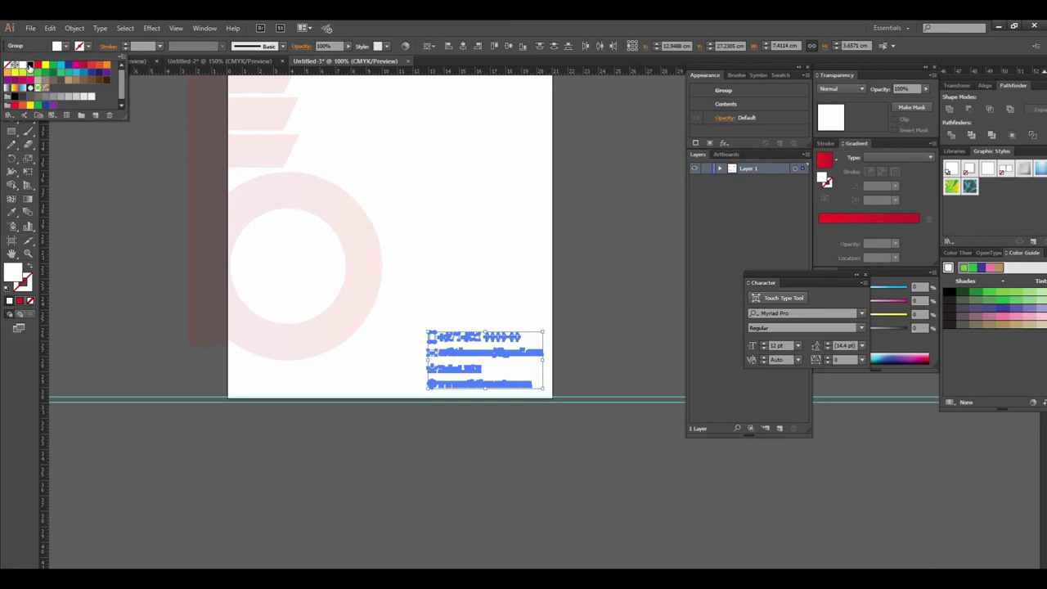
left_click(29, 64)
left_click(501, 469)
left_click(511, 465)
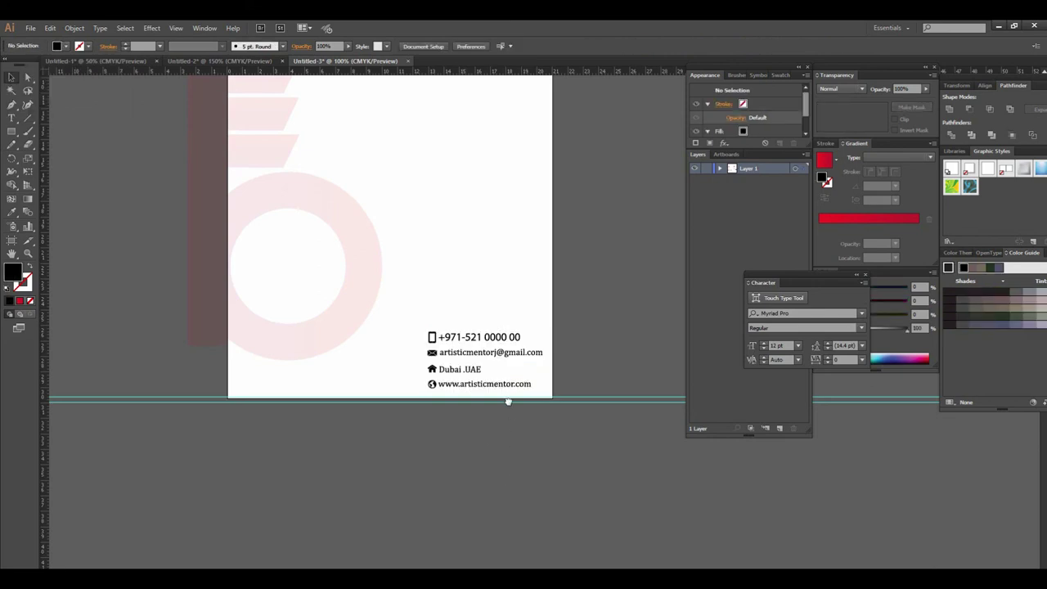
scroll(533, 316, "up", 2)
scroll(532, 311, "down", 1)
scroll(528, 351, "down", 1)
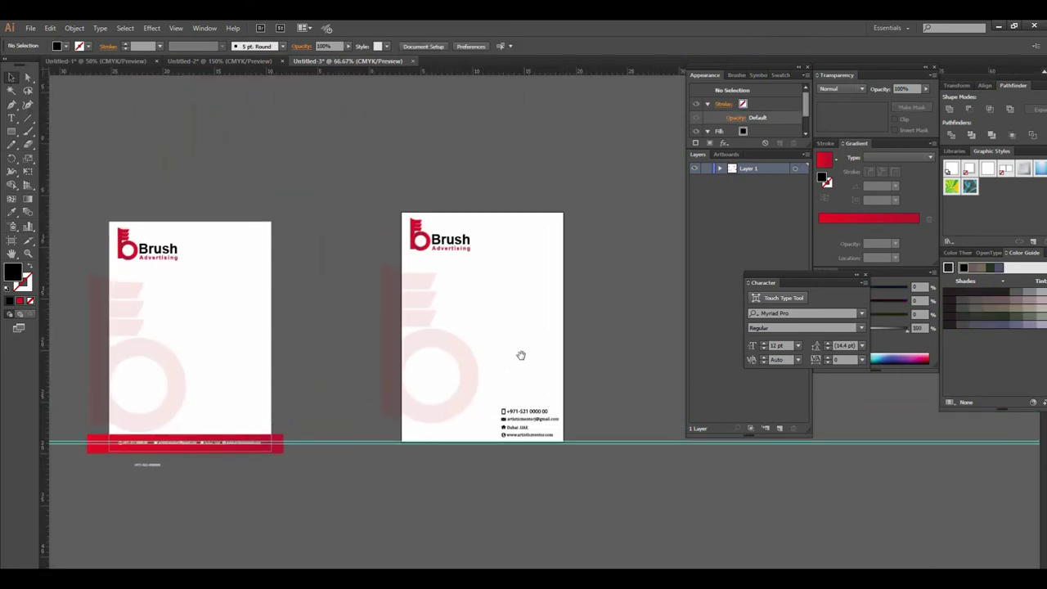
Scale up the faint 'b' watermark on the second letterhead
scroll(521, 355, "up", 1)
scroll(491, 341, "left", 2)
scroll(595, 344, "left", 2)
scroll(456, 343, "left", 1)
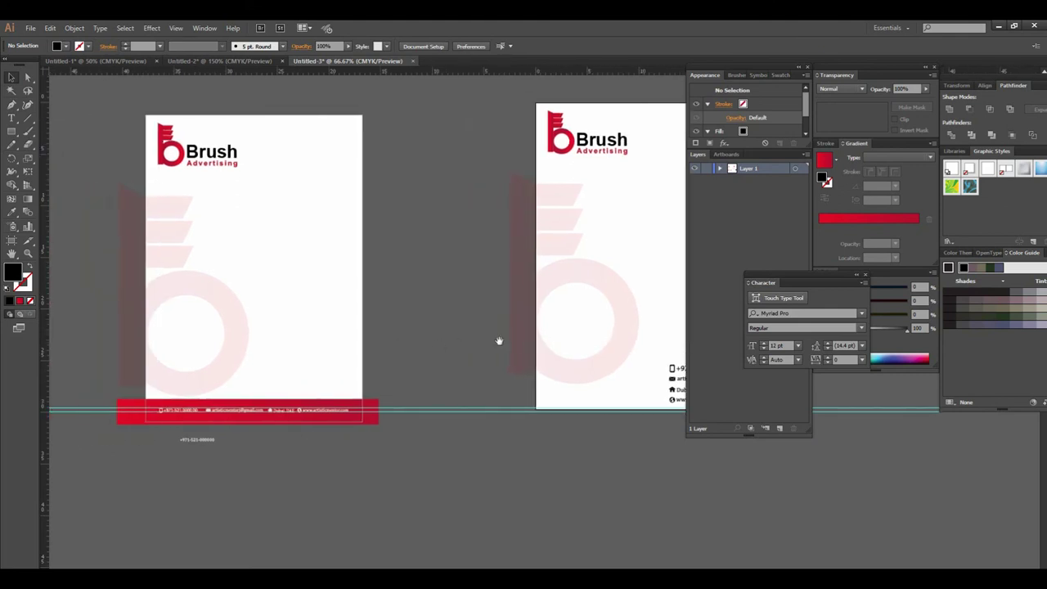
scroll(491, 346, "right", 2)
left_click(459, 358)
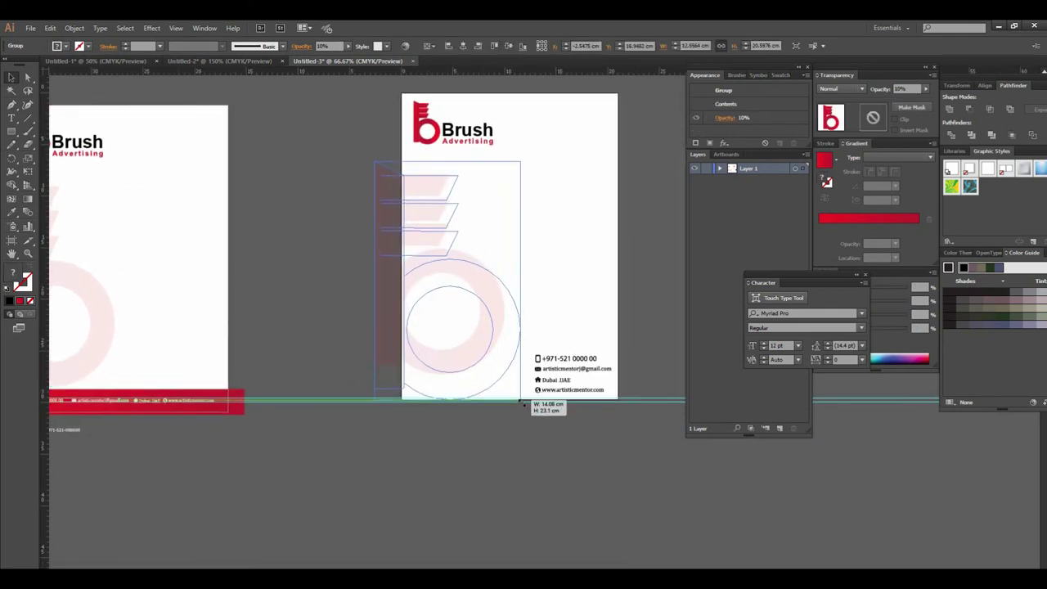
mouse_move(504, 376)
left_mouse_down()
mouse_move(523, 403)
mouse_move(474, 437)
left_mouse_up()
left_click(545, 462)
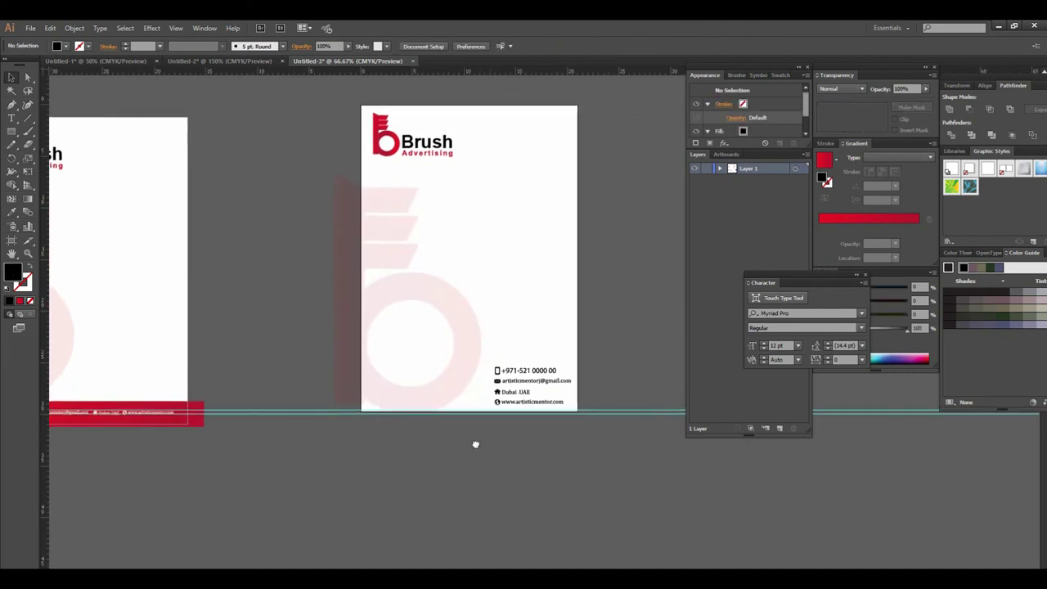
Zoom in and out to inspect both finished letterheads
key("ctrl+minus")
key("ctrl+plus")
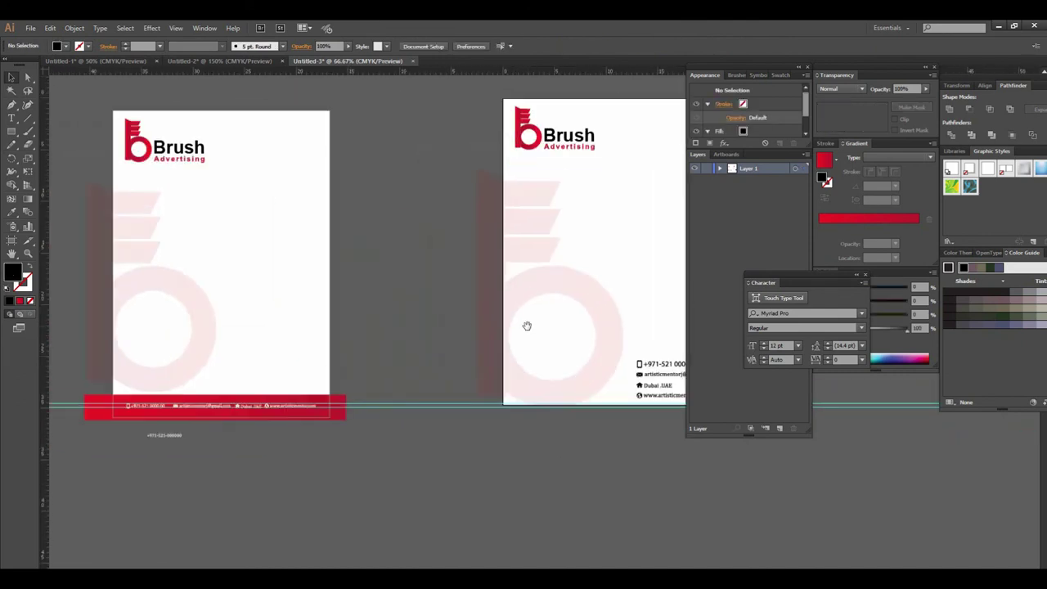
left_click(528, 327)
left_click(498, 343, "alt")
mouse_move(483, 360)
left_mouse_down()
mouse_move(447, 358)
mouse_move(485, 359)
left_mouse_up()
key("ctrl+1")
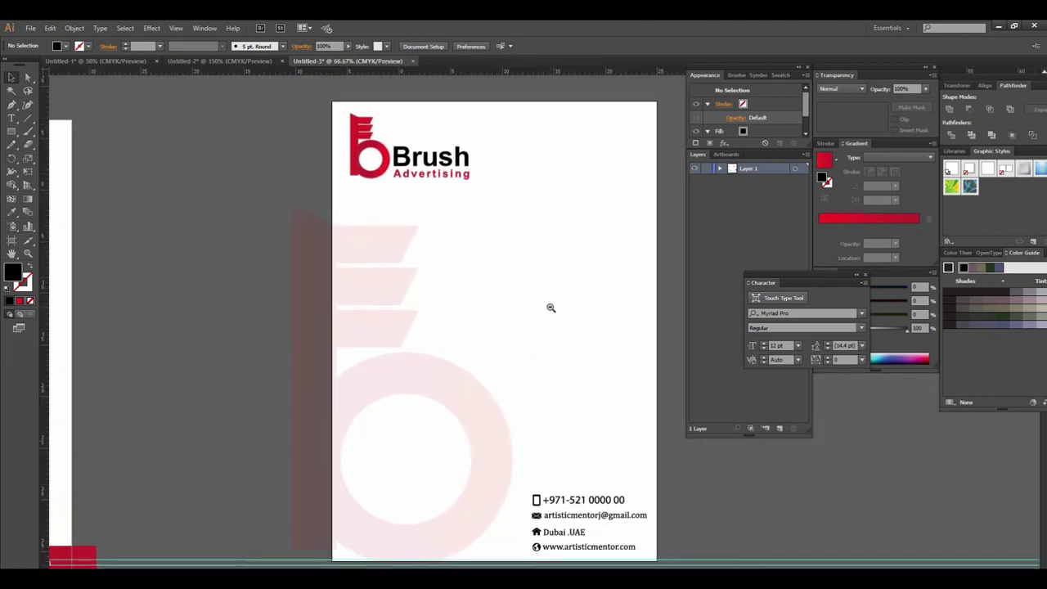
left_click(548, 309, "alt")
left_click(491, 350)
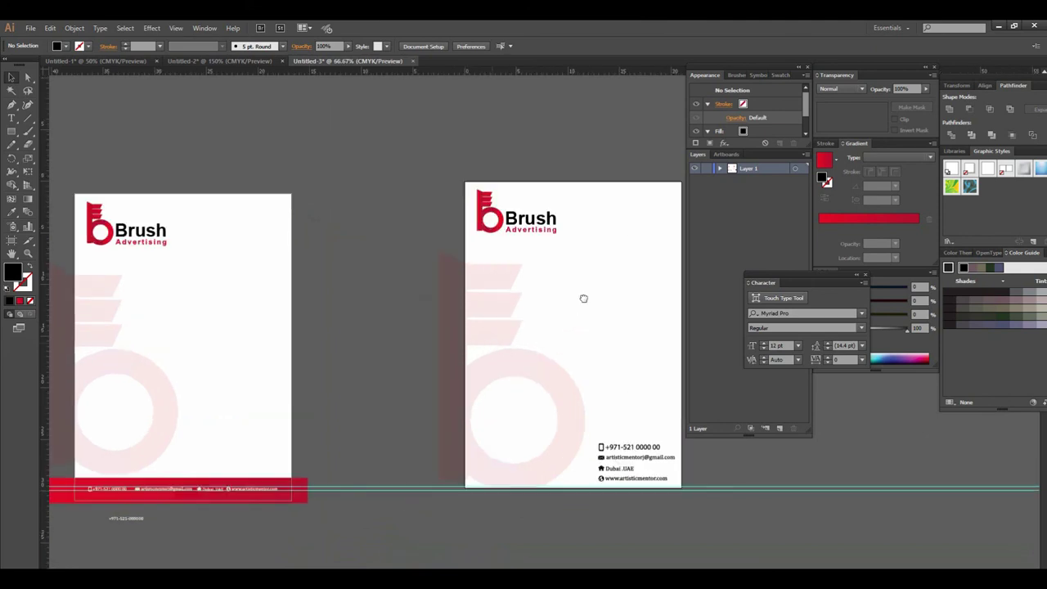
key("ctrl+1")
key("ctrl+minus")
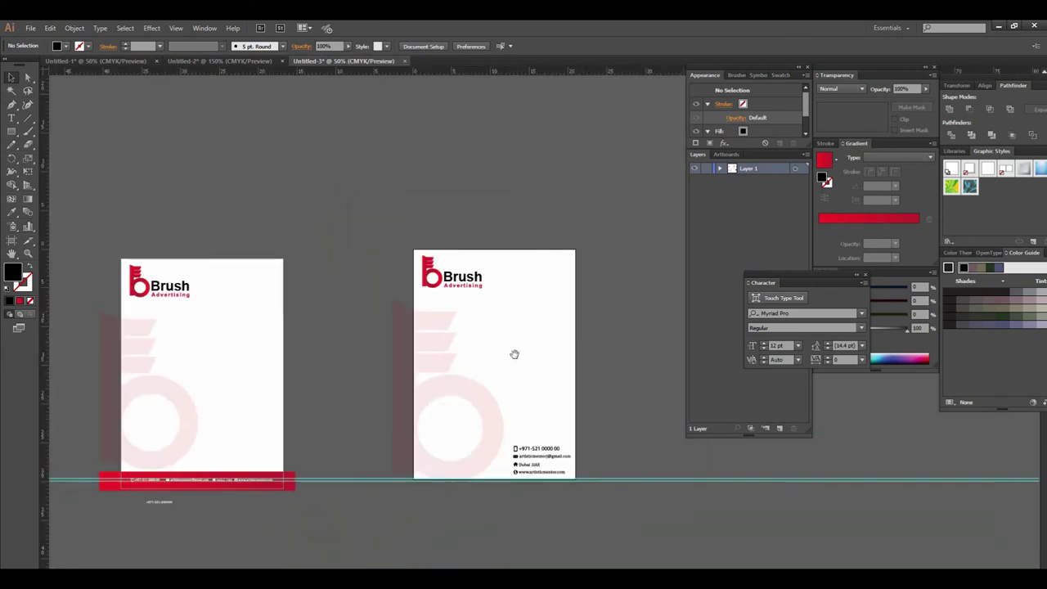
key("ctrl+plus")
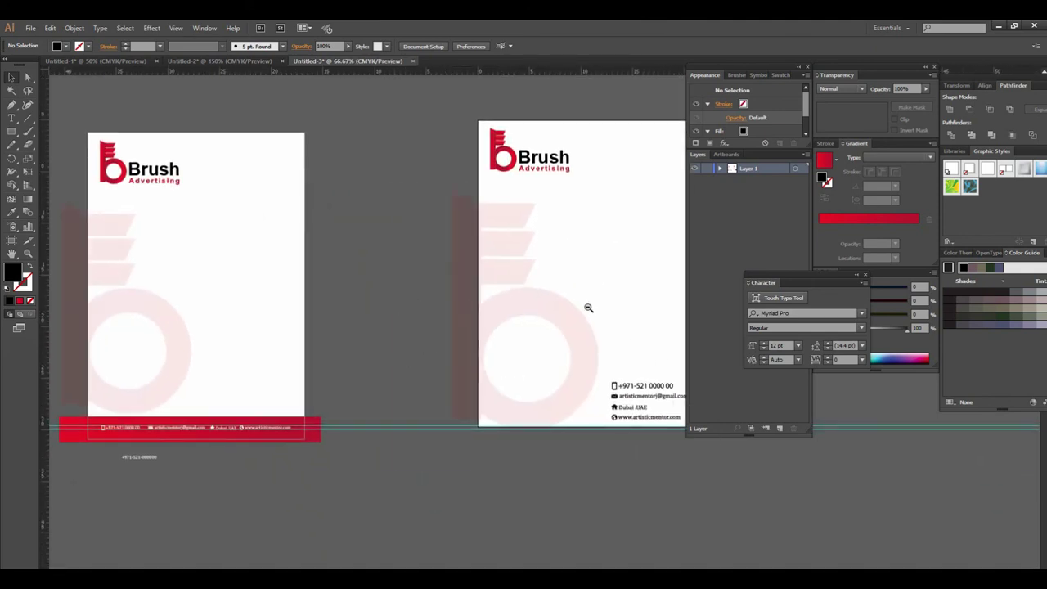
key("ctrl+minus")
key("ctrl+plus")
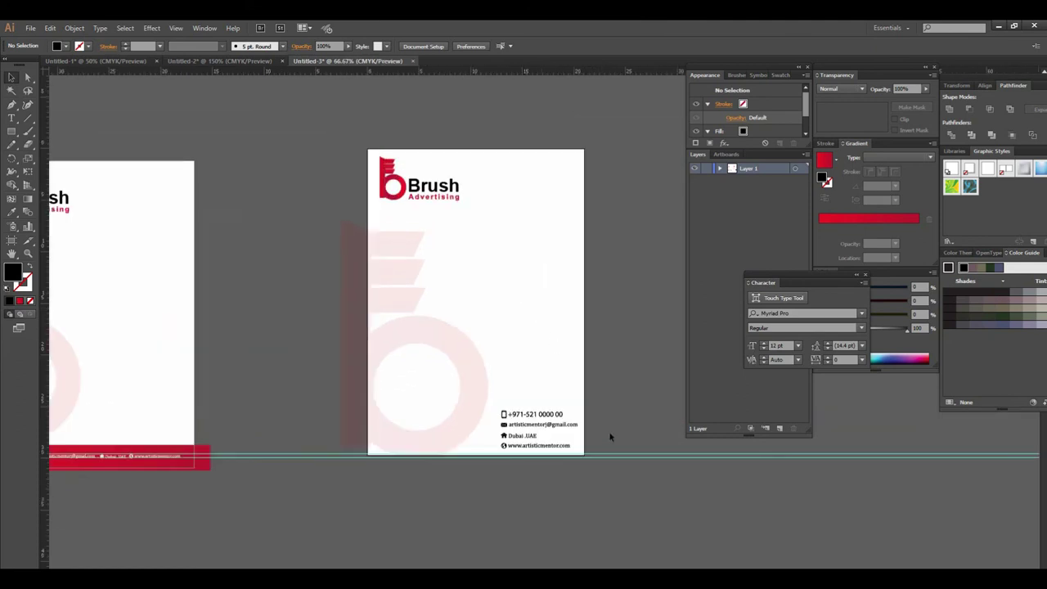